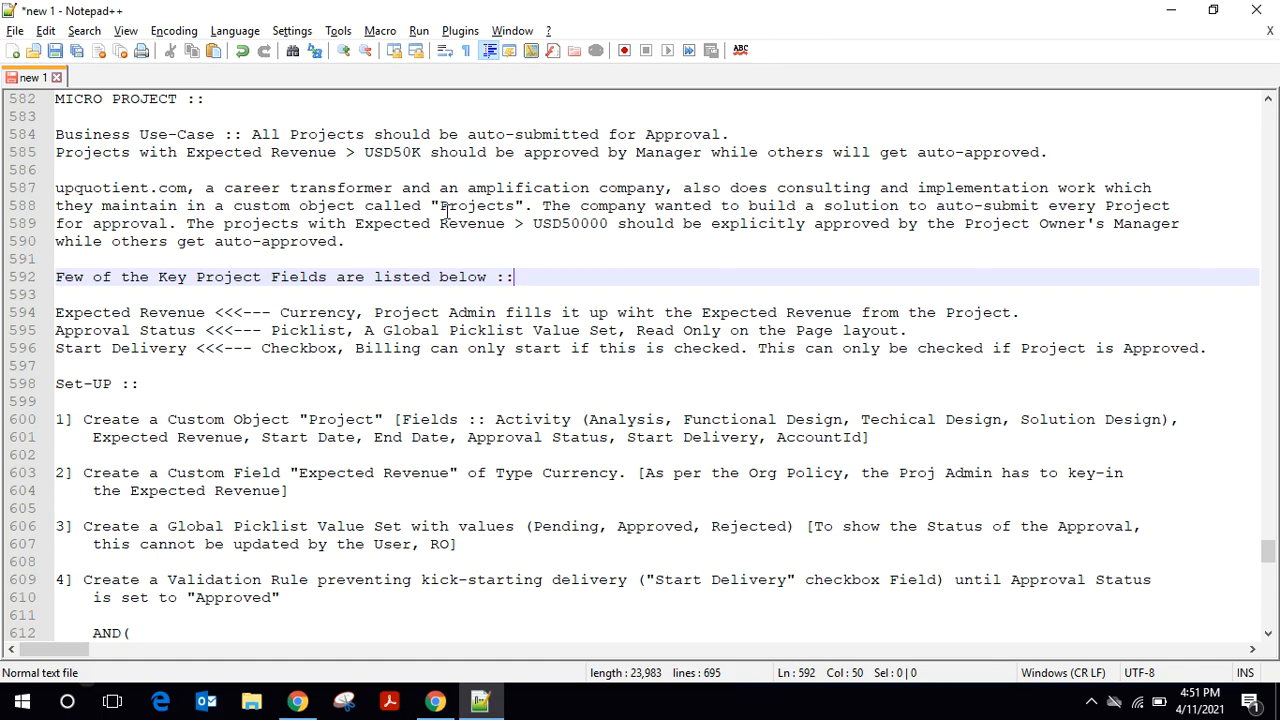
# Step: Review the micro project's business use case, key project fields and set-up points 1 to 4, including the validation rule formula
pyautogui.moveTo(442, 211); pyautogui.dragTo(515, 211)
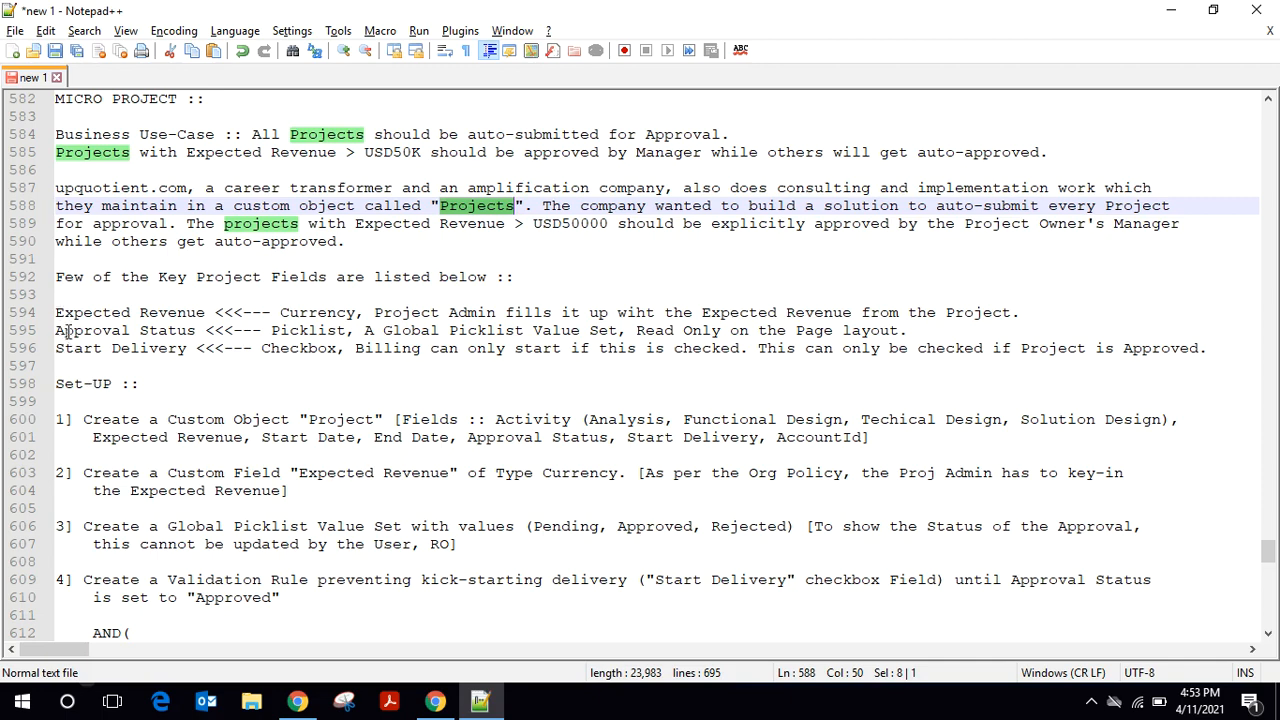
pyautogui.moveTo(57, 312); pyautogui.dragTo(205, 313)
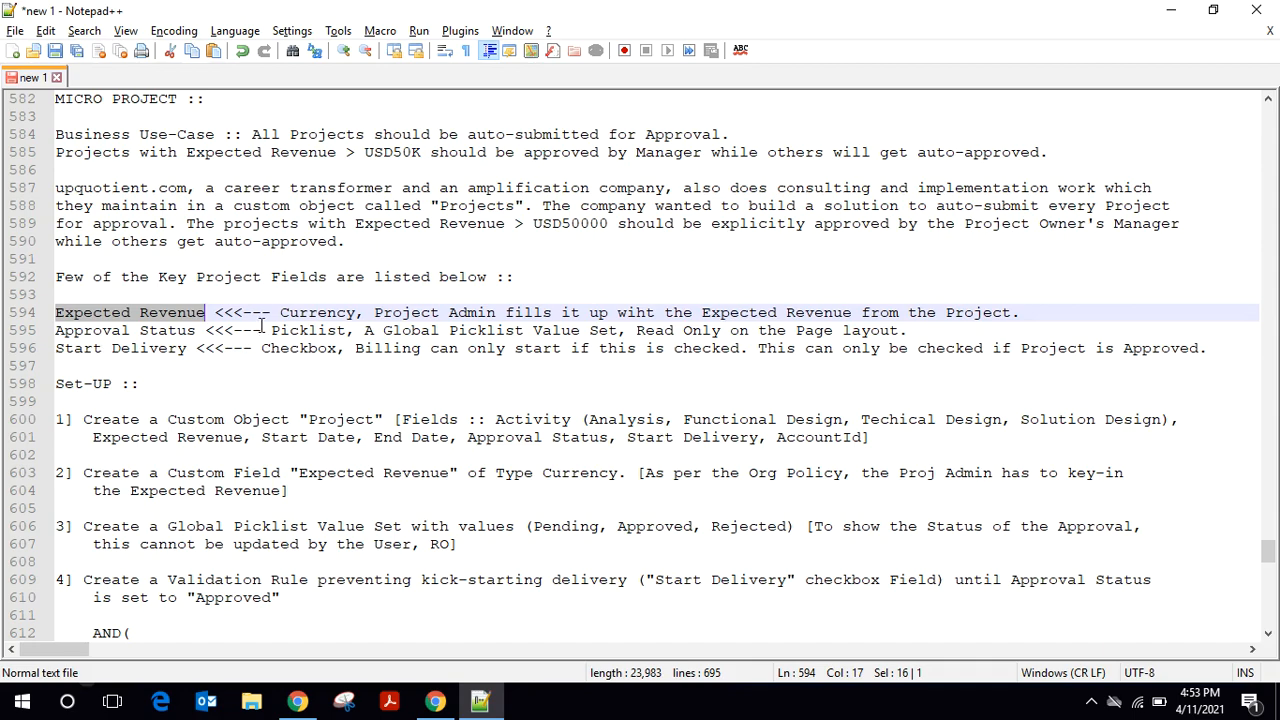
pyautogui.scroll(-5, 262, 325)
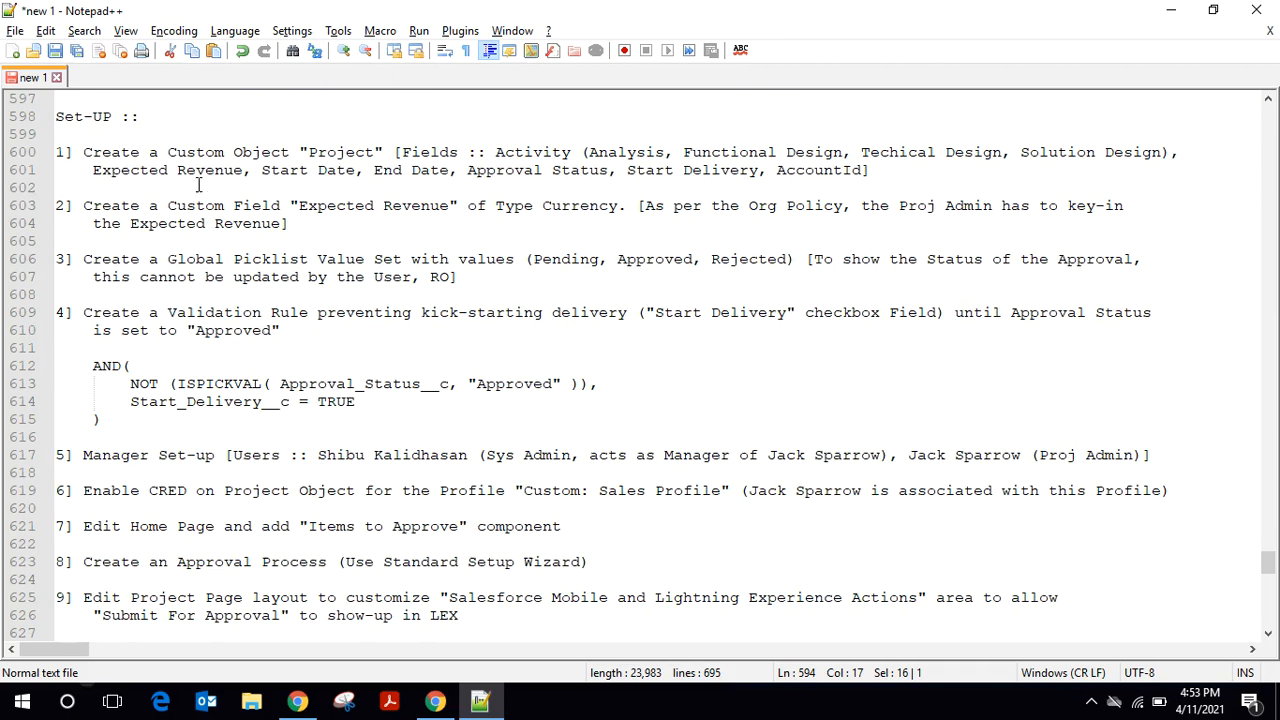
pyautogui.moveTo(168, 152); pyautogui.dragTo(374, 152)
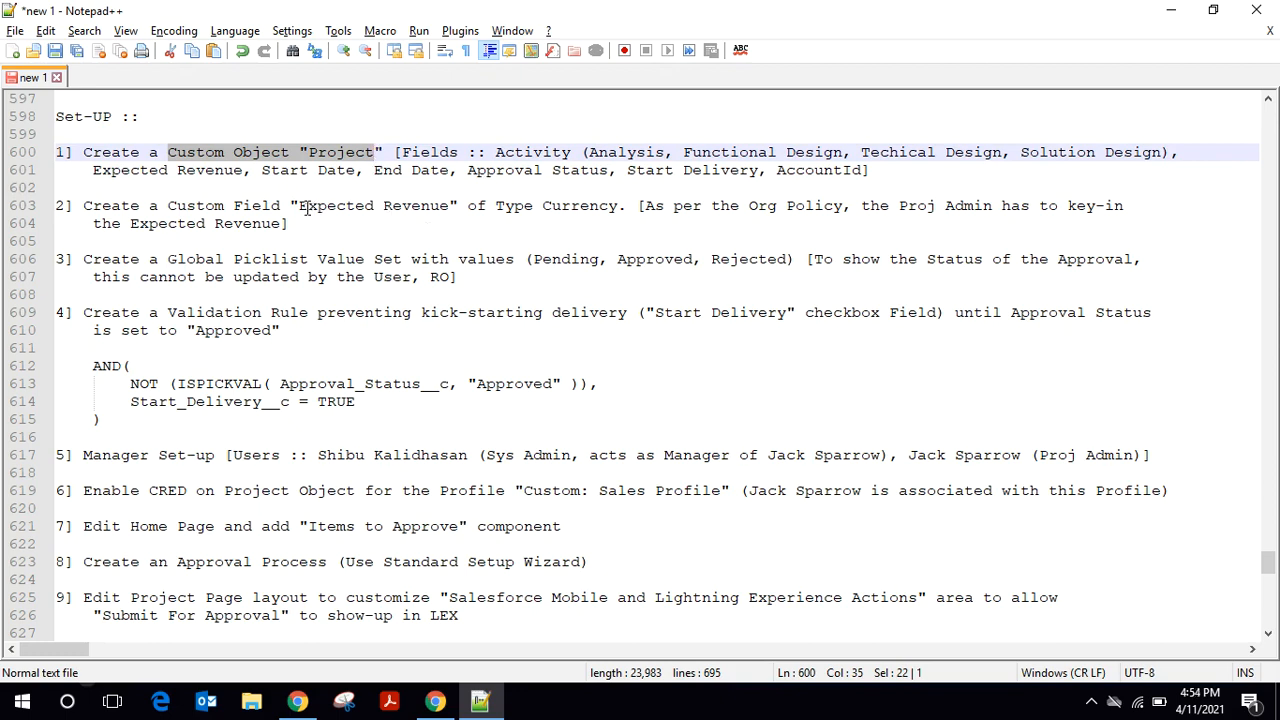
pyautogui.moveTo(298, 205); pyautogui.dragTo(432, 205)
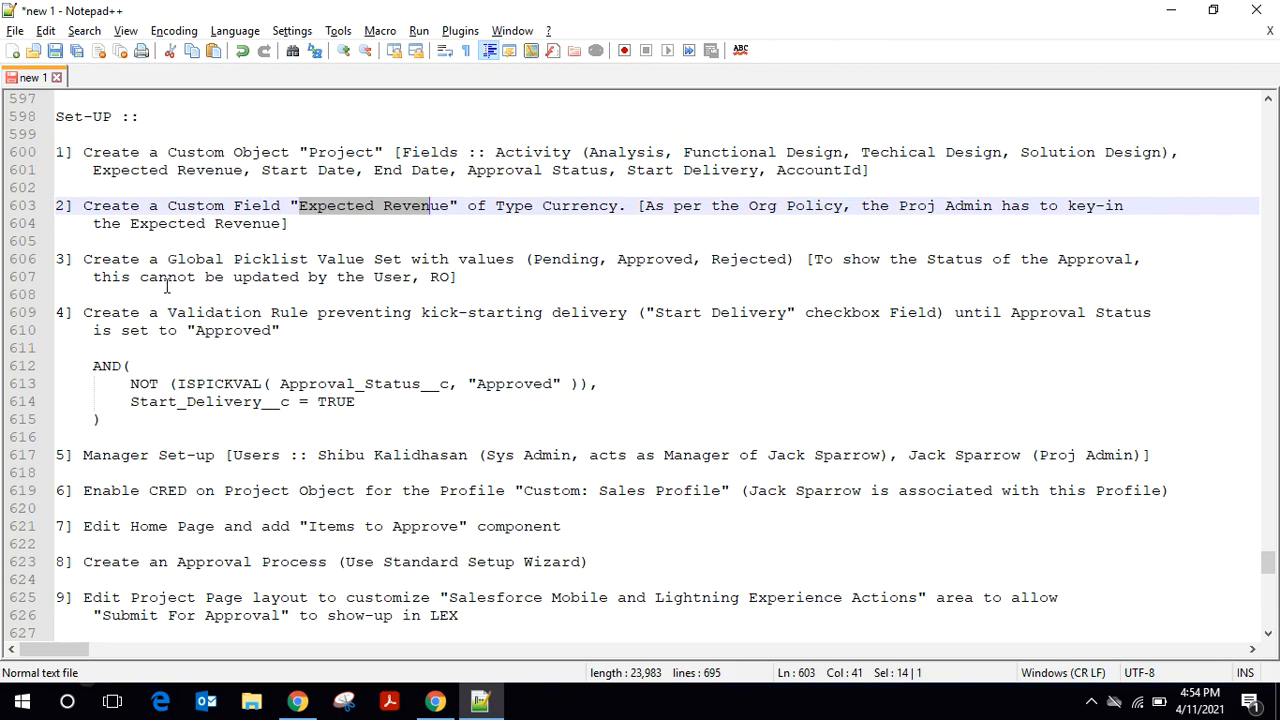
pyautogui.scroll(2, 457, 279)
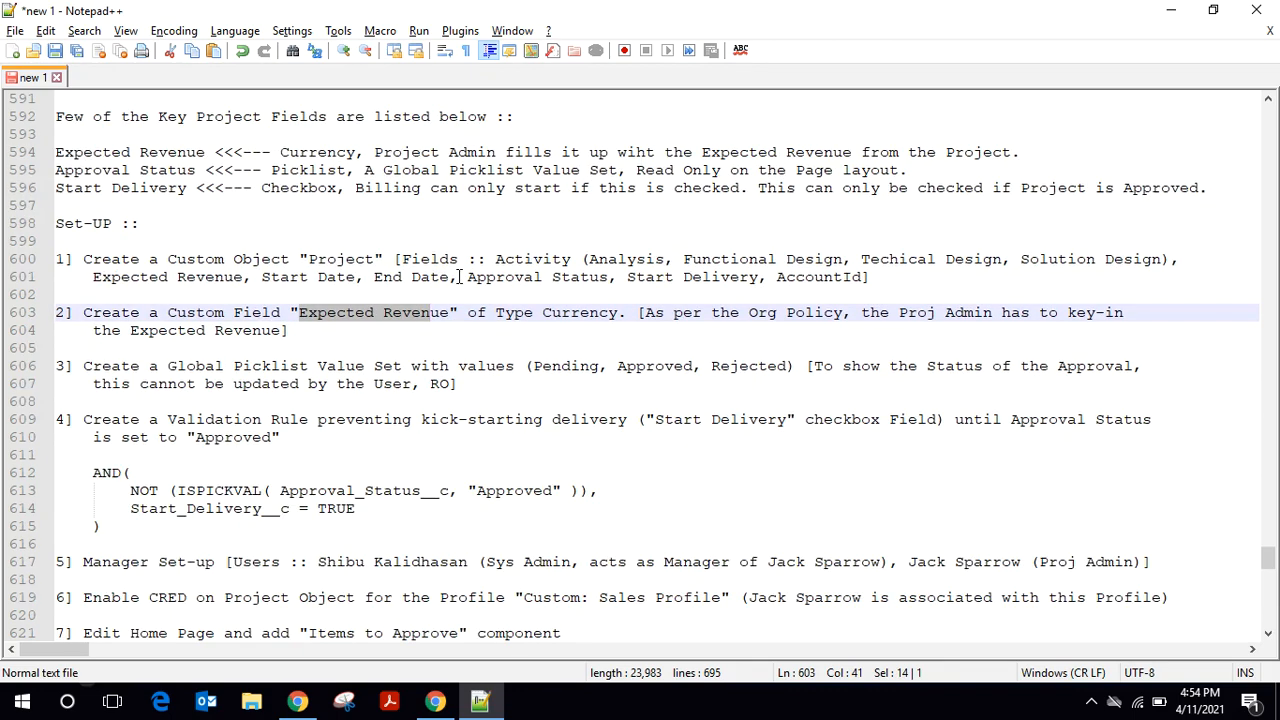
pyautogui.scroll(-2, 188, 218)
pyautogui.scroll(-2, 186, 218)
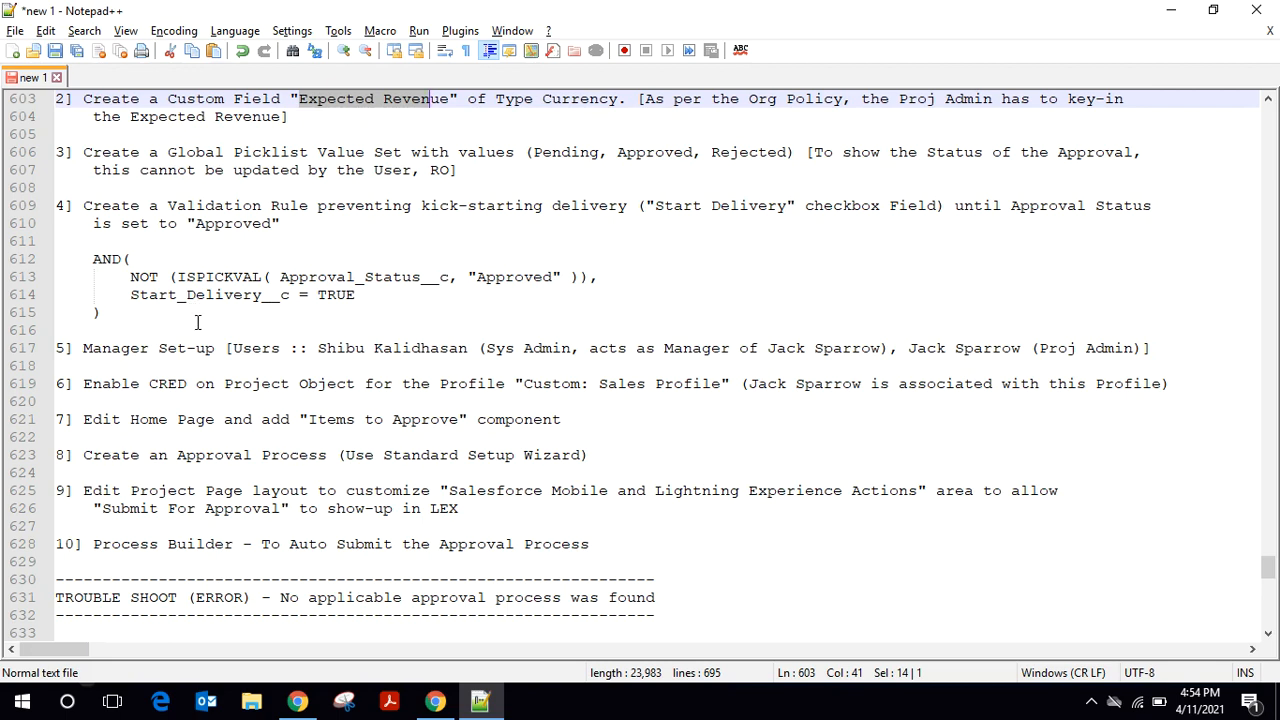
pyautogui.moveTo(102, 314); pyautogui.dragTo(92, 259)
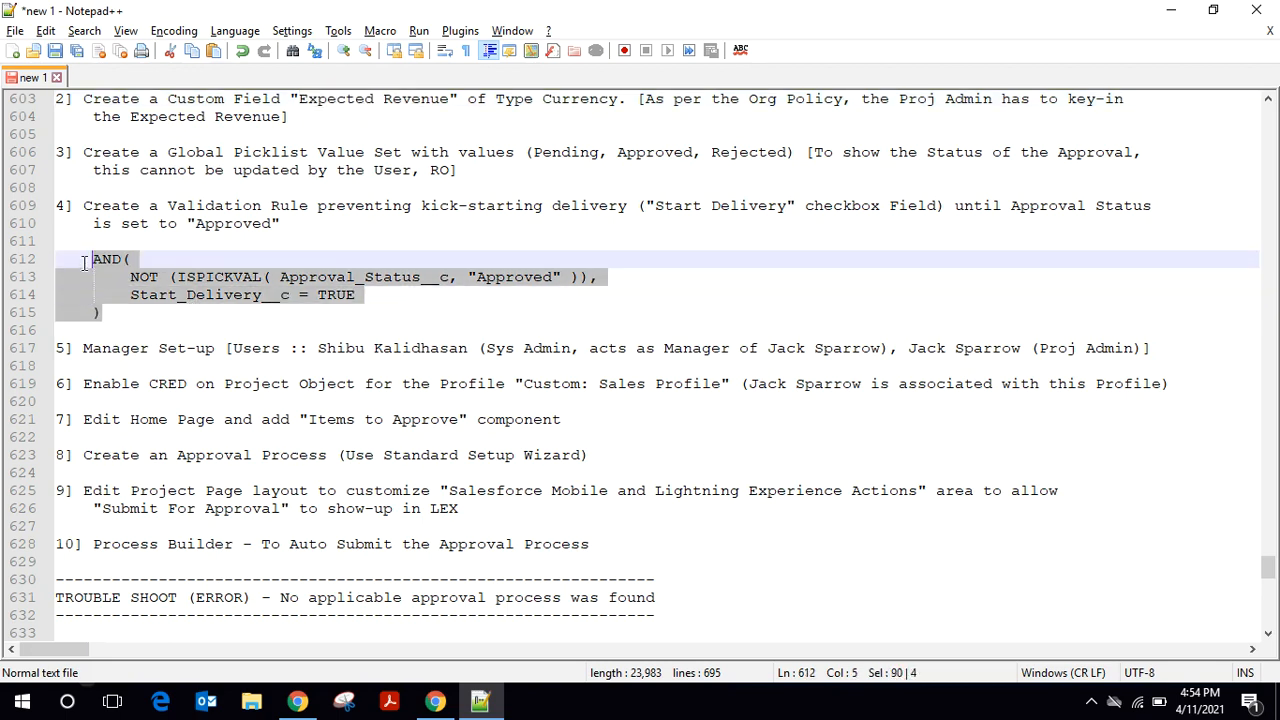
pyautogui.click(296, 300)
pyautogui.scroll(-3, 296, 300)
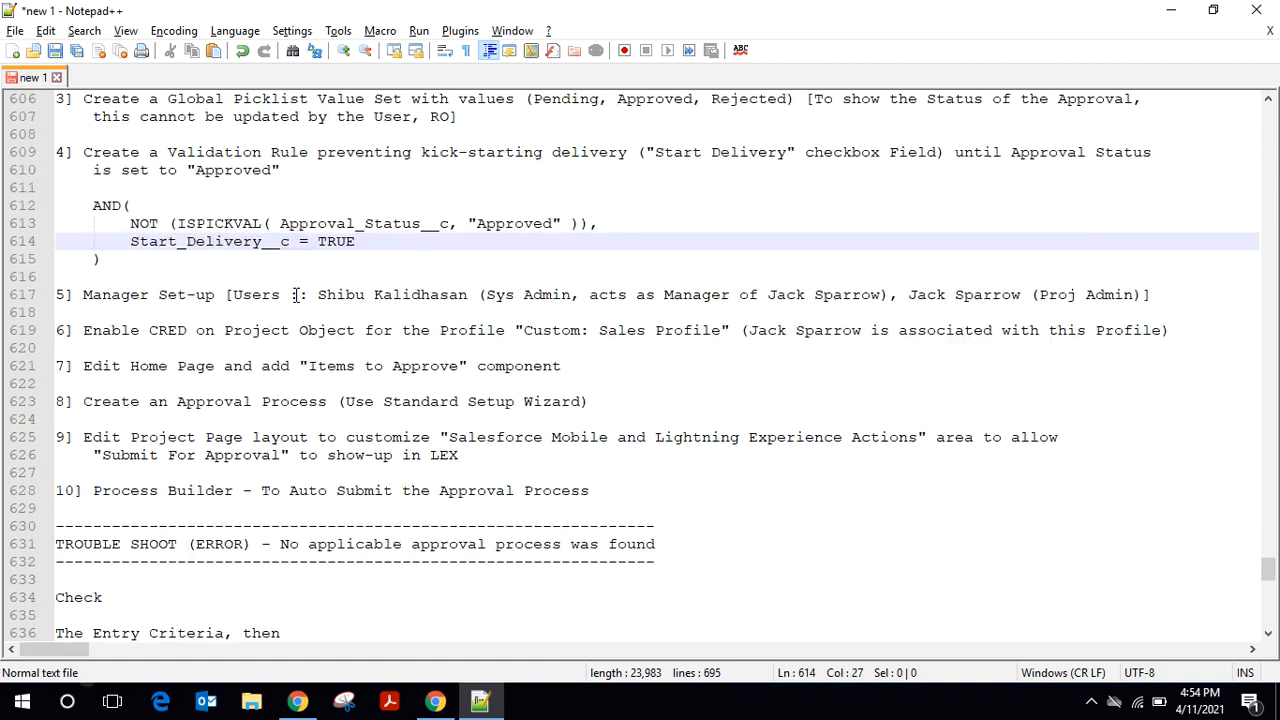
# Step: Read set-up points 5 to 10, covering manager set-up, profile permissions, the "Items to Approve" component, the approval process, page layout and Process Builder
pyautogui.moveTo(83, 188); pyautogui.dragTo(215, 188)
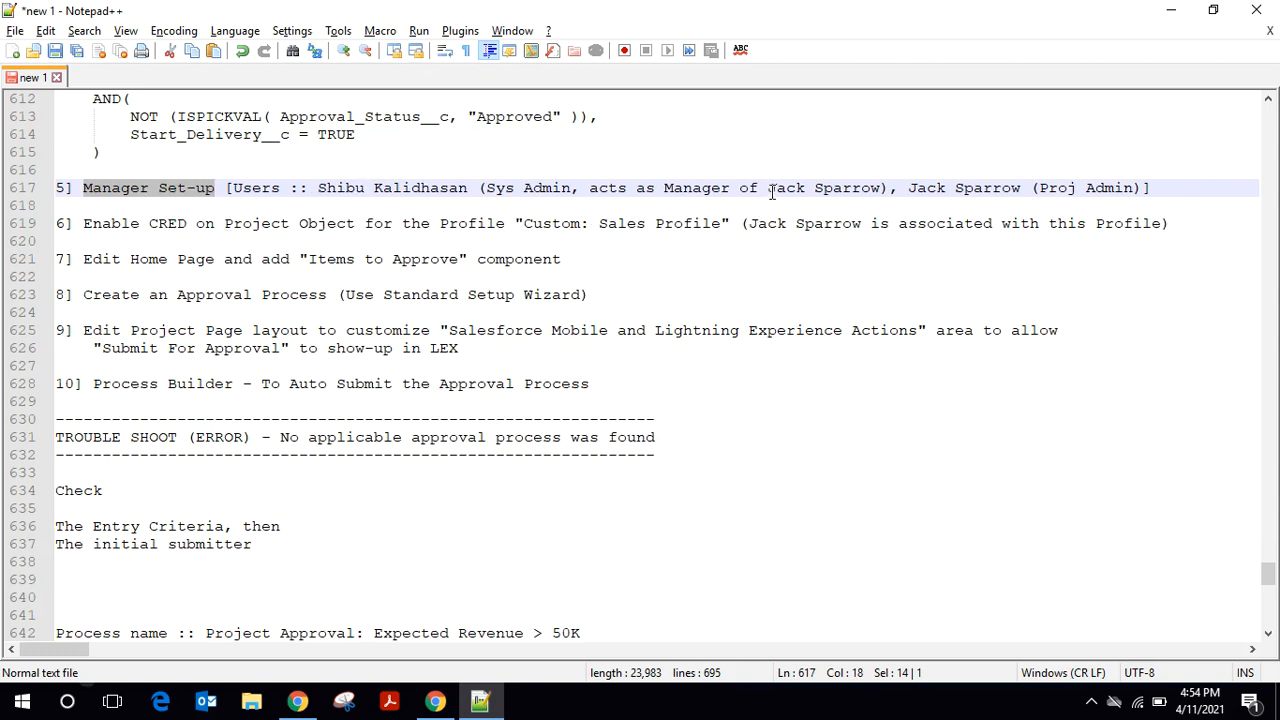
pyautogui.moveTo(771, 192); pyautogui.dragTo(1020, 188)
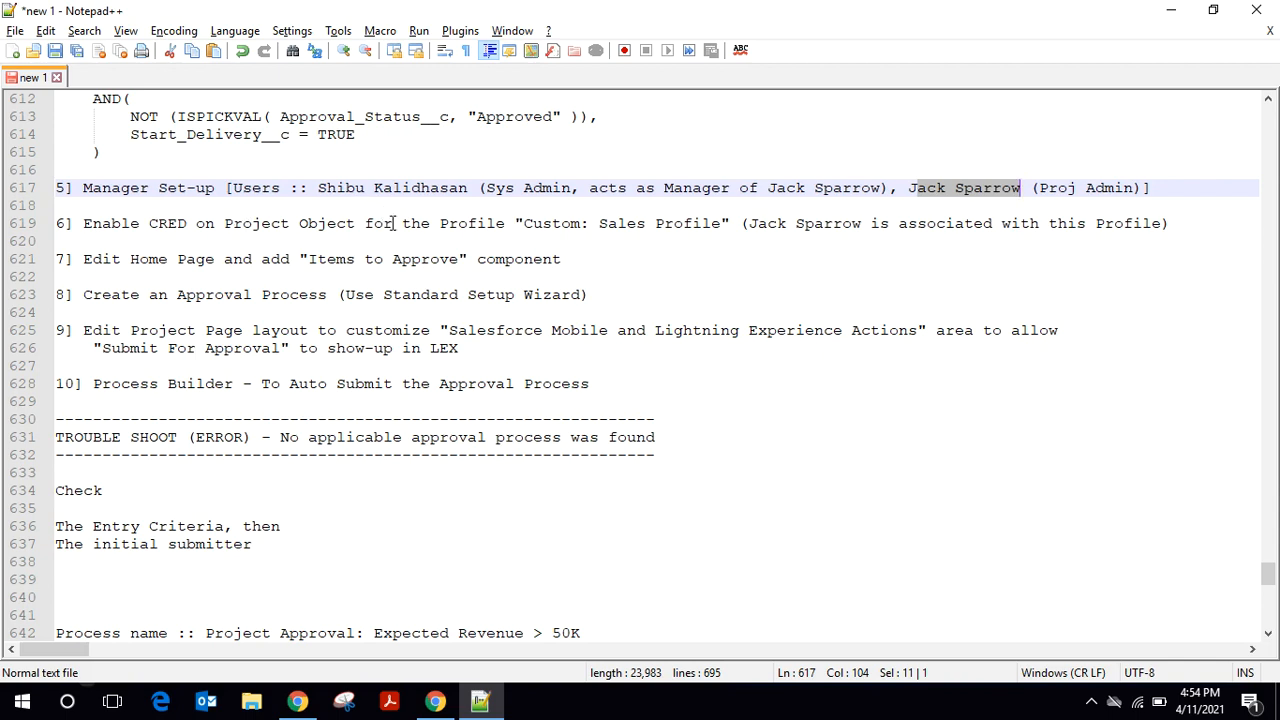
pyautogui.moveTo(523, 224); pyautogui.dragTo(721, 228)
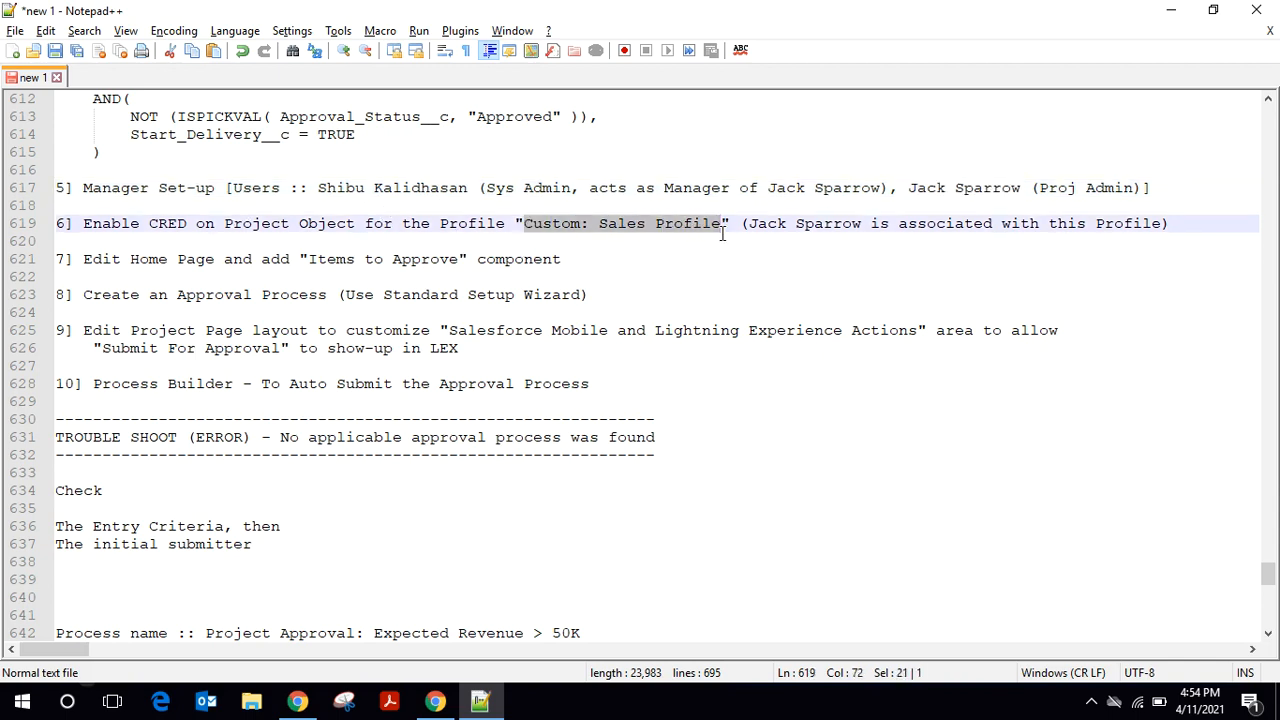
pyautogui.moveTo(748, 224); pyautogui.dragTo(872, 225)
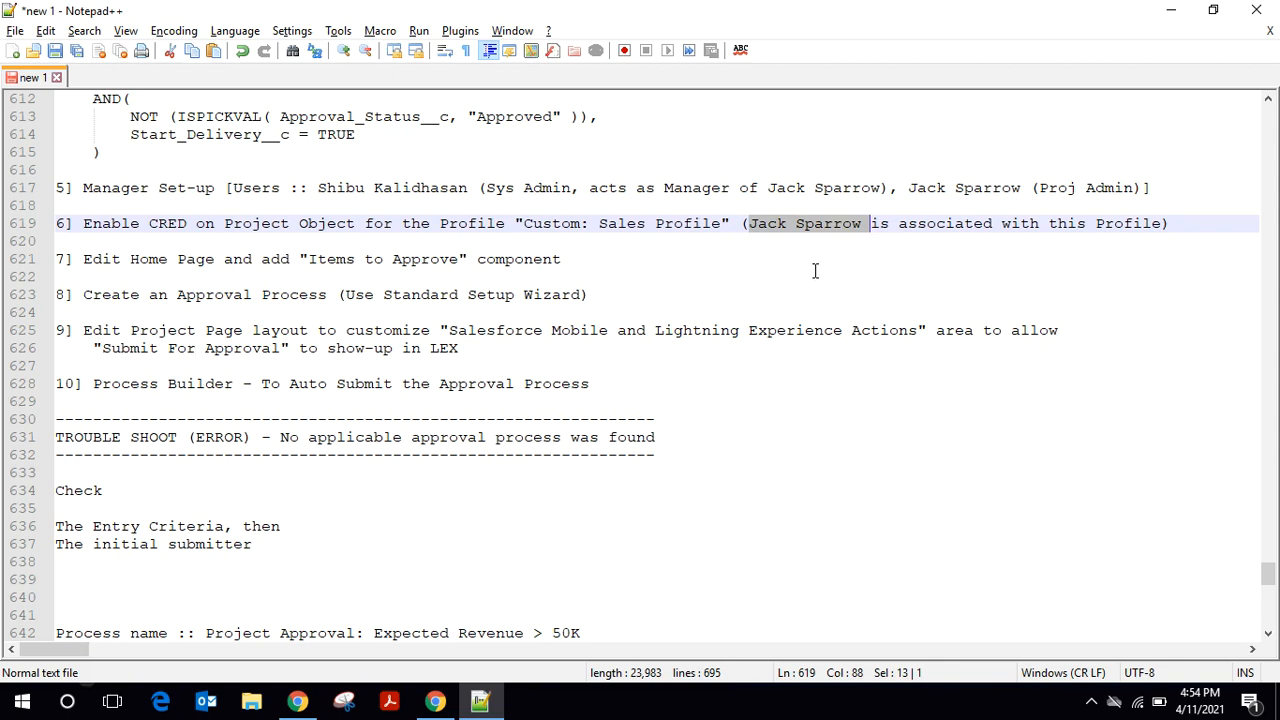
pyautogui.click(815, 271)
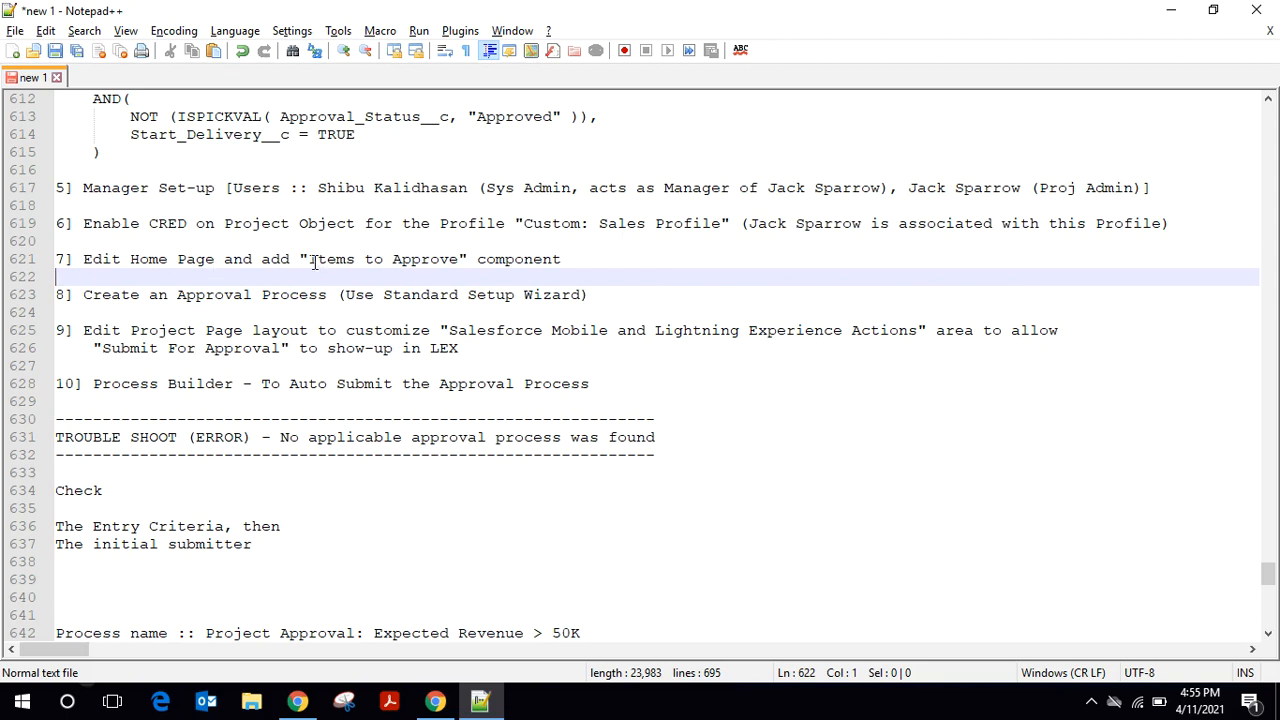
pyautogui.moveTo(309, 260); pyautogui.dragTo(459, 265)
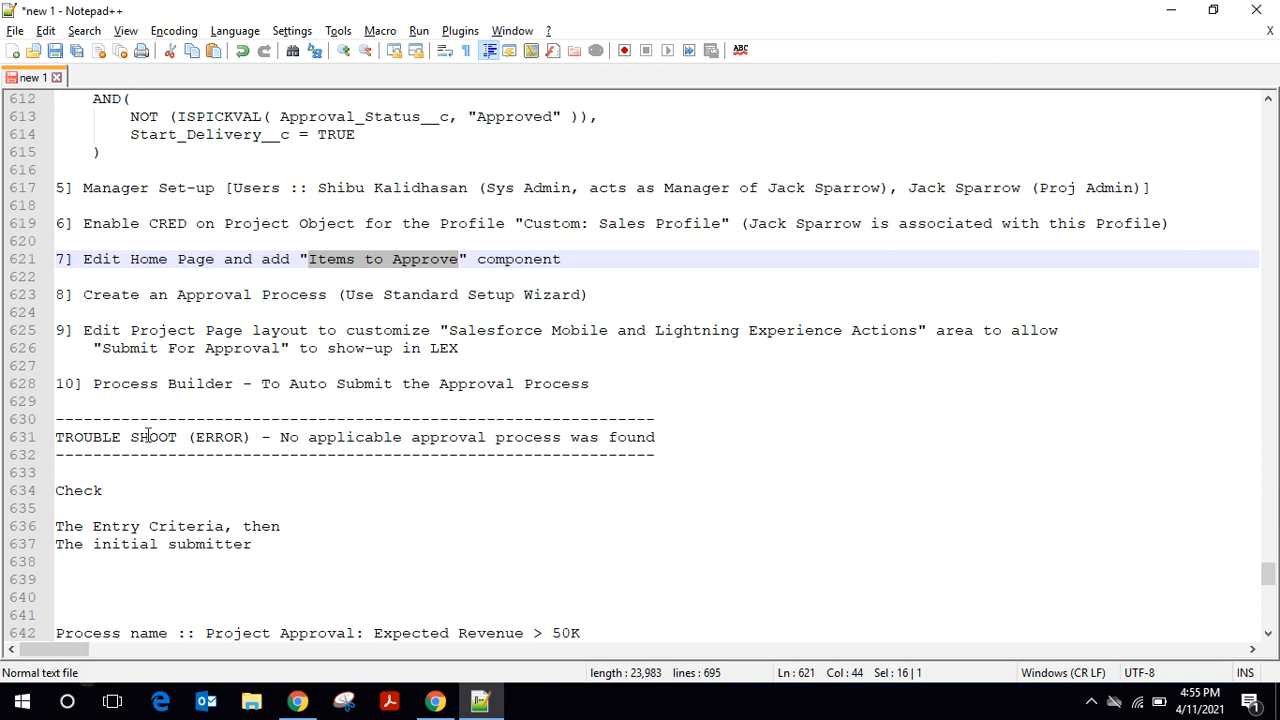
pyautogui.moveTo(95, 388); pyautogui.dragTo(234, 388)
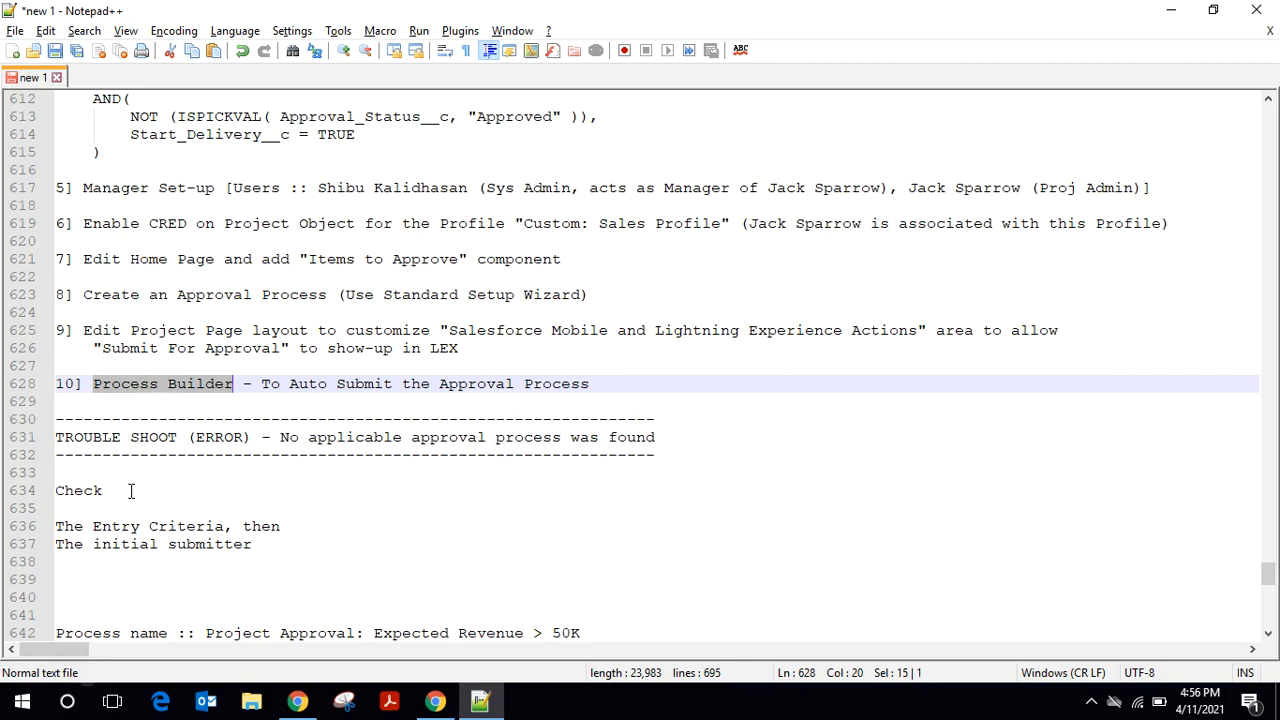
pyautogui.scroll(9, 130, 490)
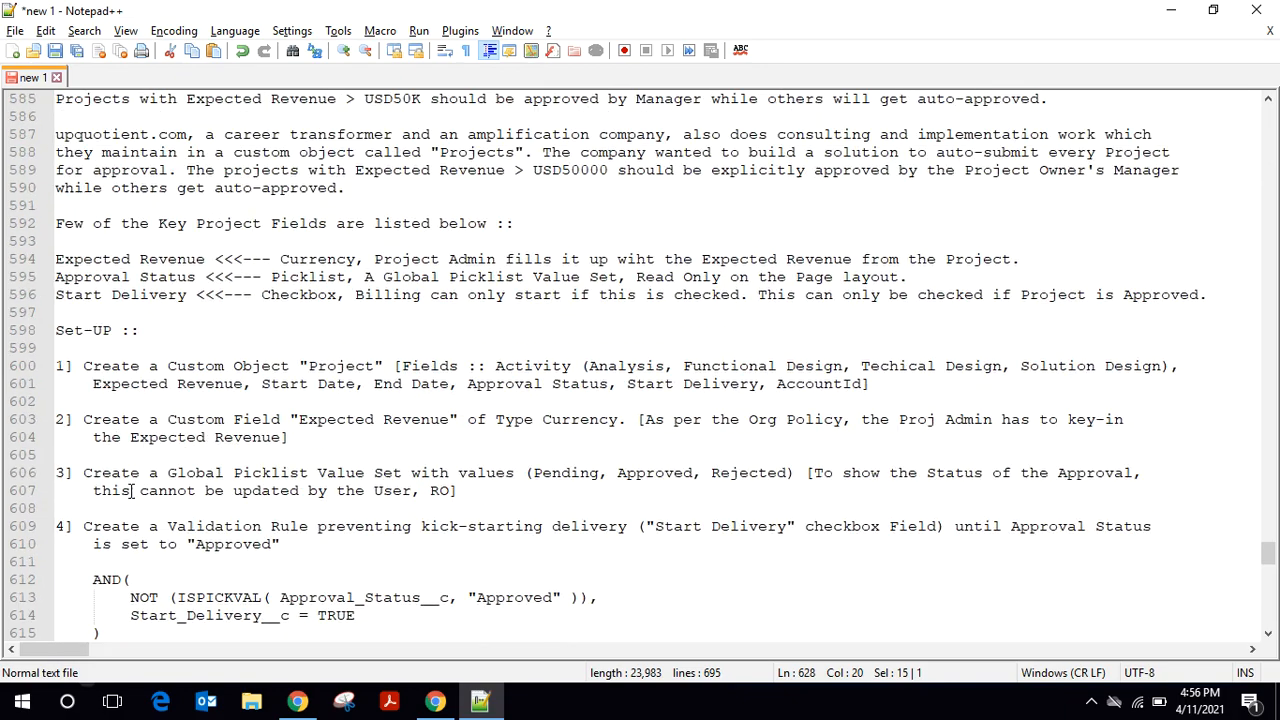
# Step: Switch to Salesforce in Chrome and go through the open pages to the Project object's Fields & Relationships
pyautogui.hotkey('alt', 'Tab')
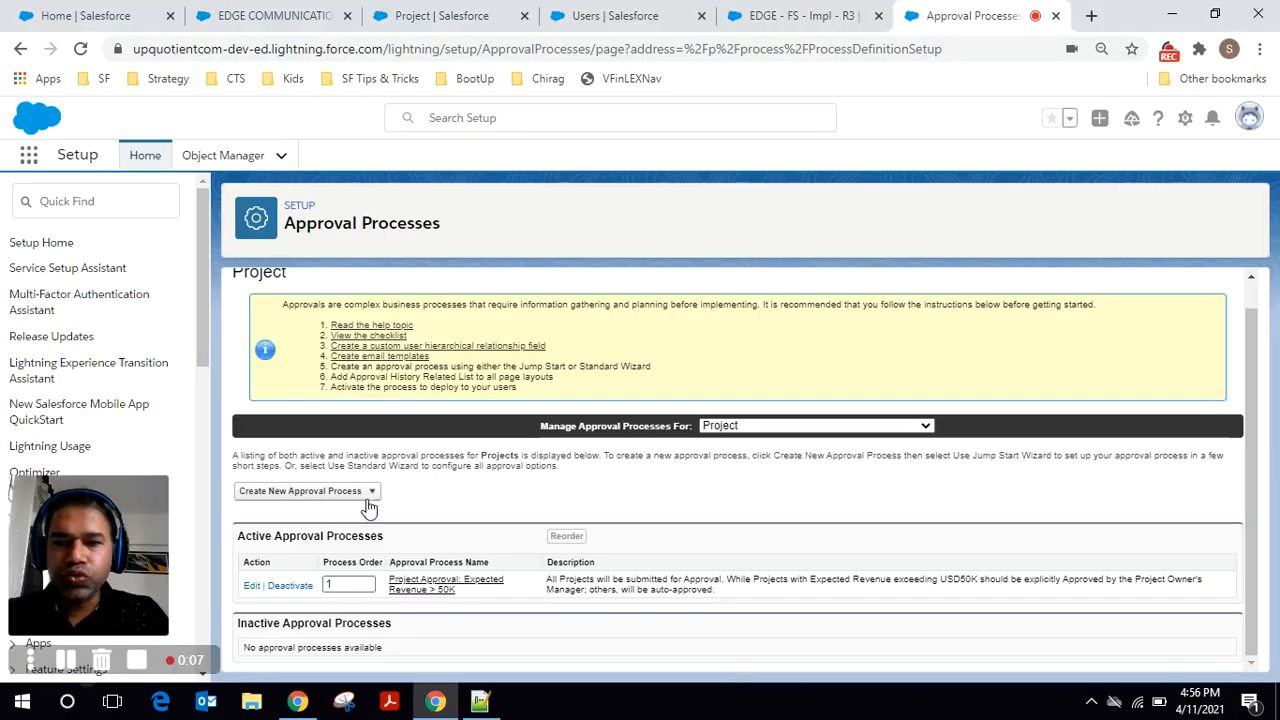
pyautogui.scroll(2, 315, 461)
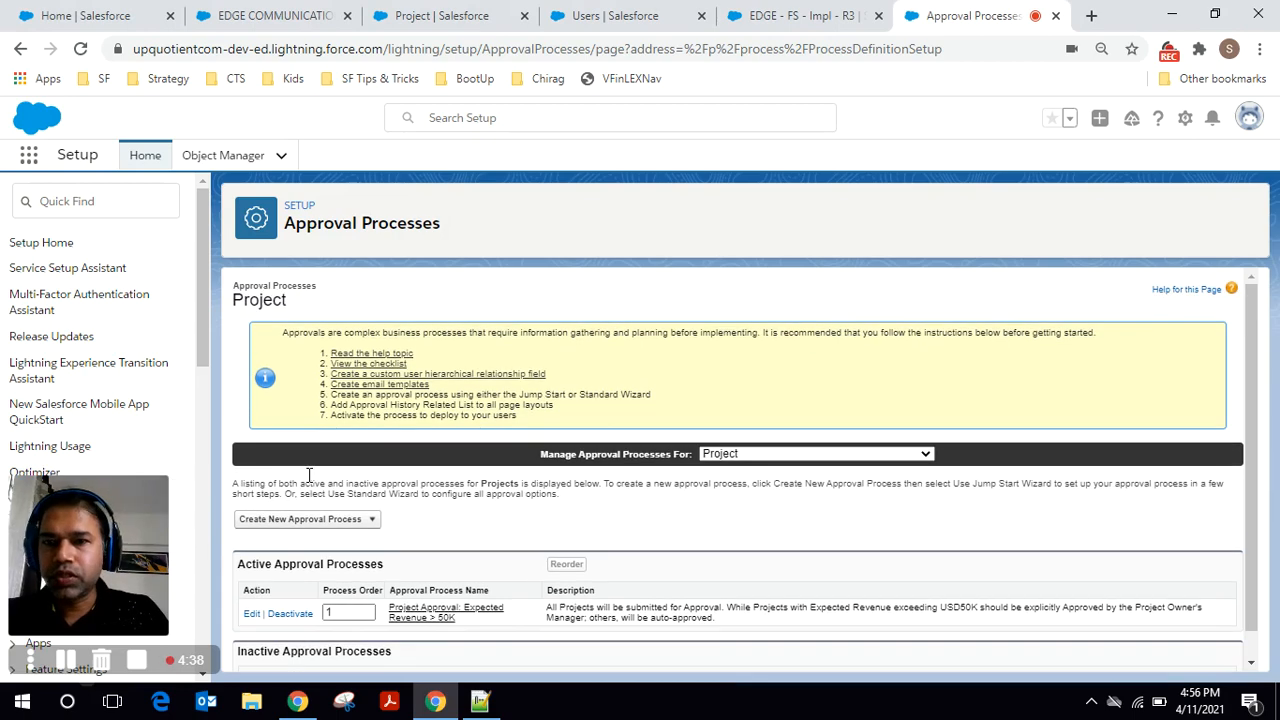
pyautogui.click(112, 20)
pyautogui.click(265, 20)
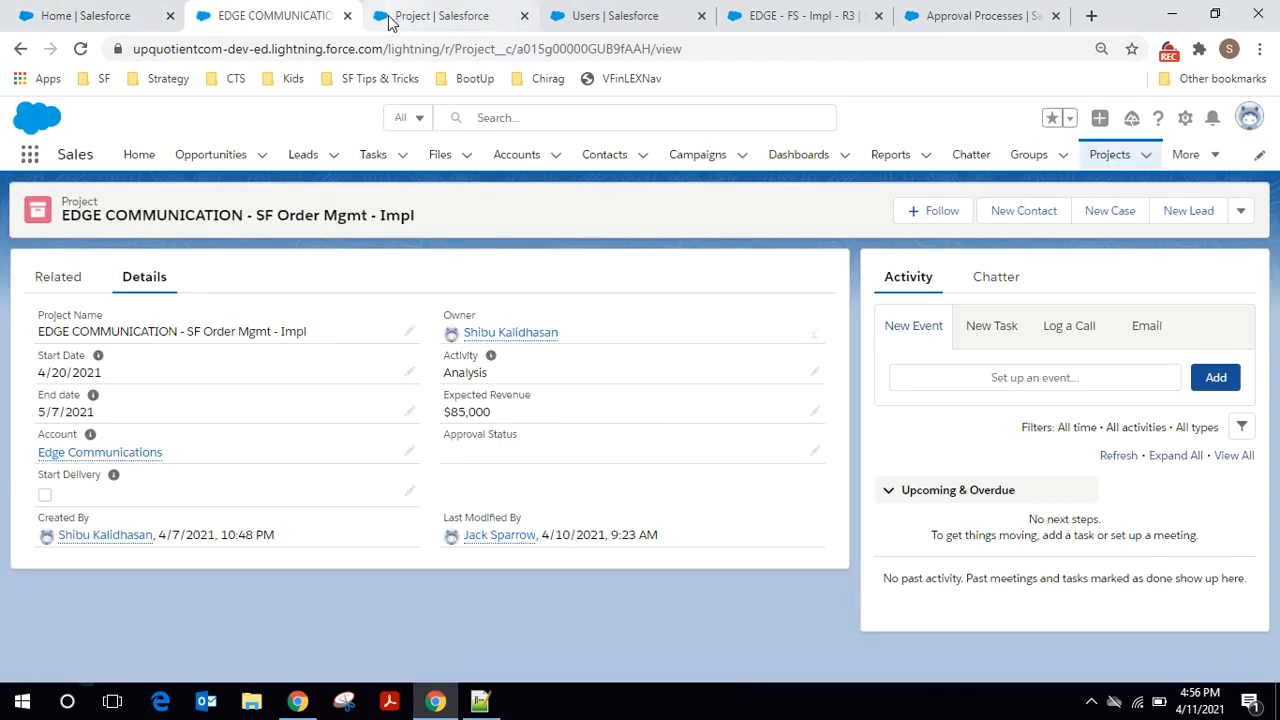
pyautogui.click(390, 22)
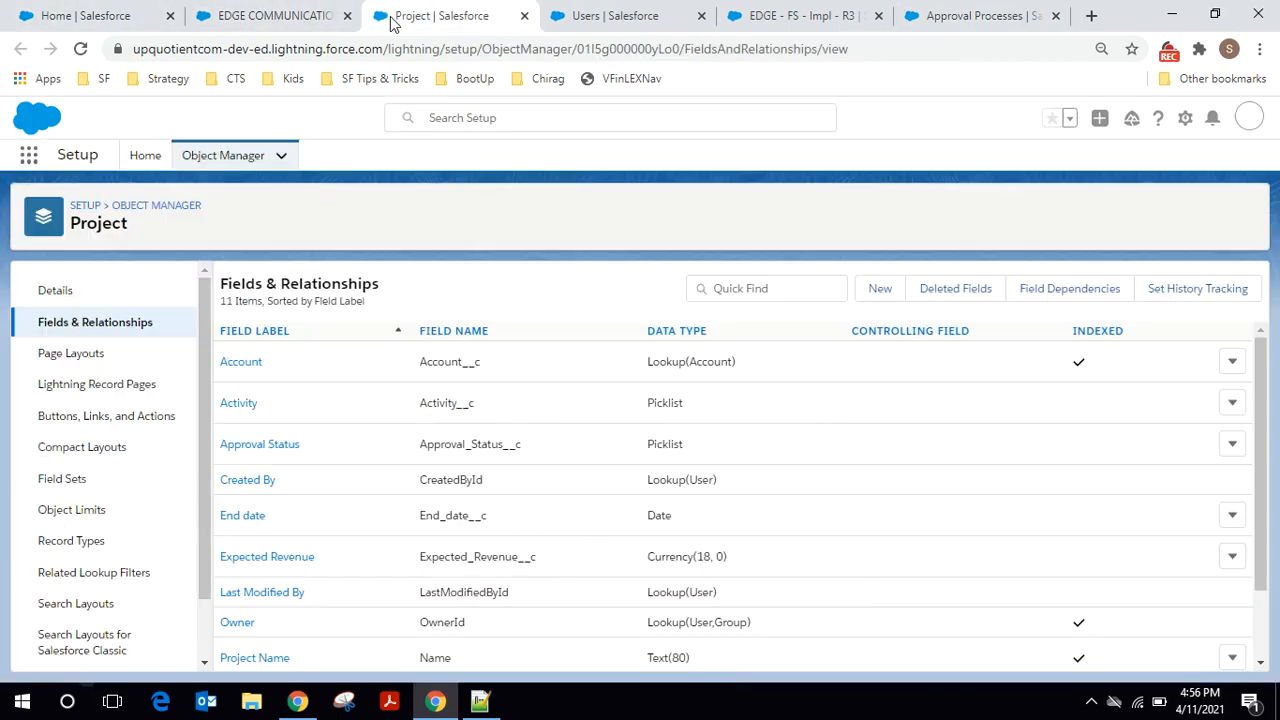
# Step: Examine the Project object's field names and data types, including Account, Expected Revenue and Start Delivery
pyautogui.doubleClick(102, 224)
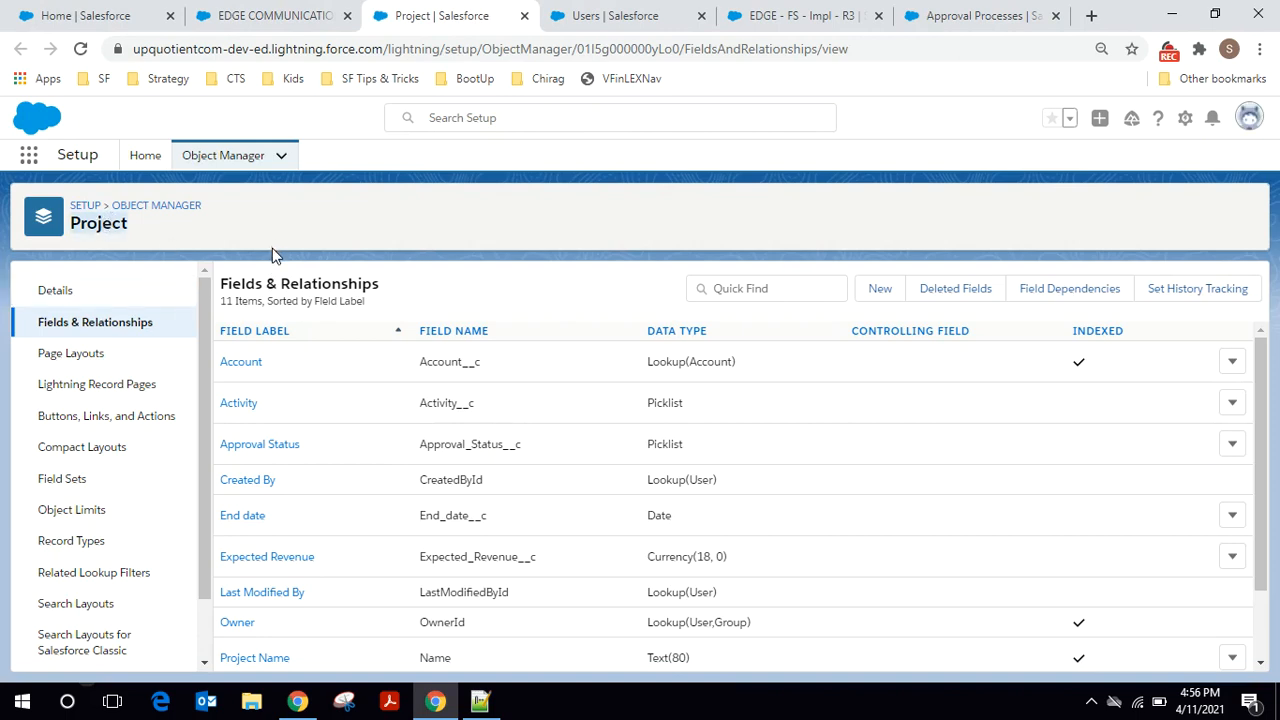
pyautogui.moveTo(488, 363); pyautogui.dragTo(419, 363)
pyautogui.click(547, 367)
pyautogui.scroll(-1, 547, 367)
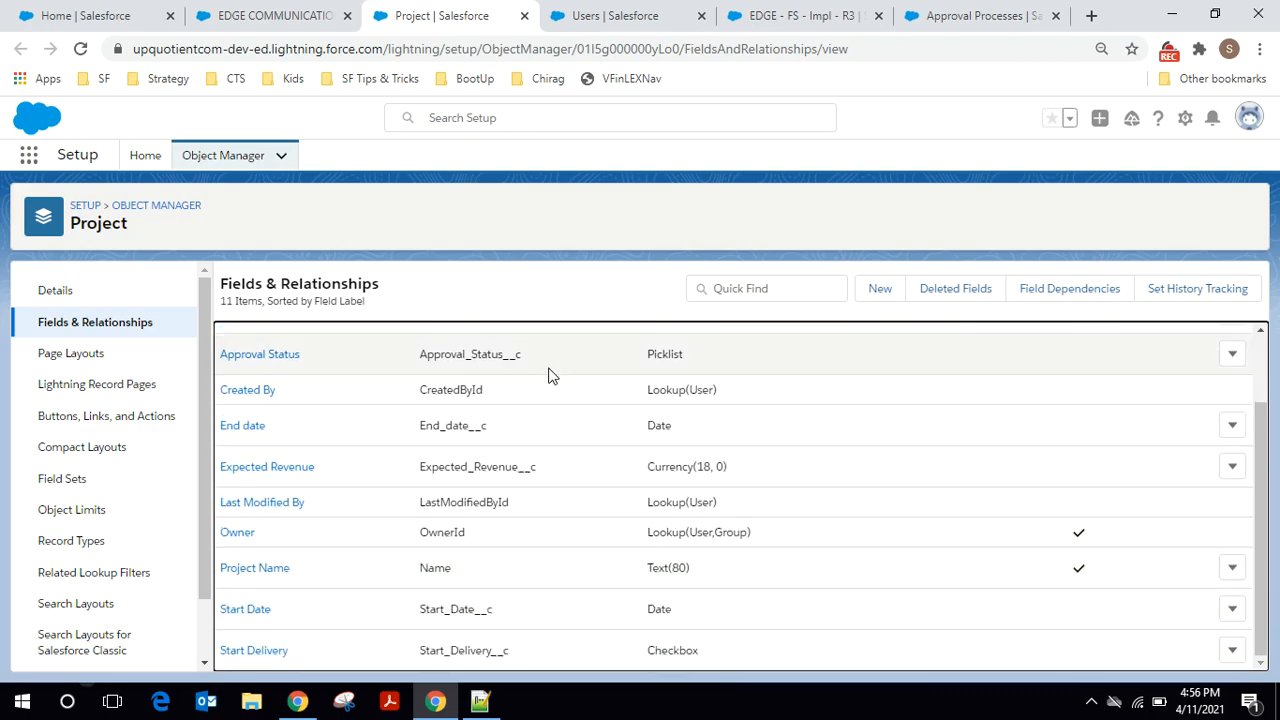
pyautogui.scroll(1, 549, 371)
pyautogui.scroll(-2, 430, 405)
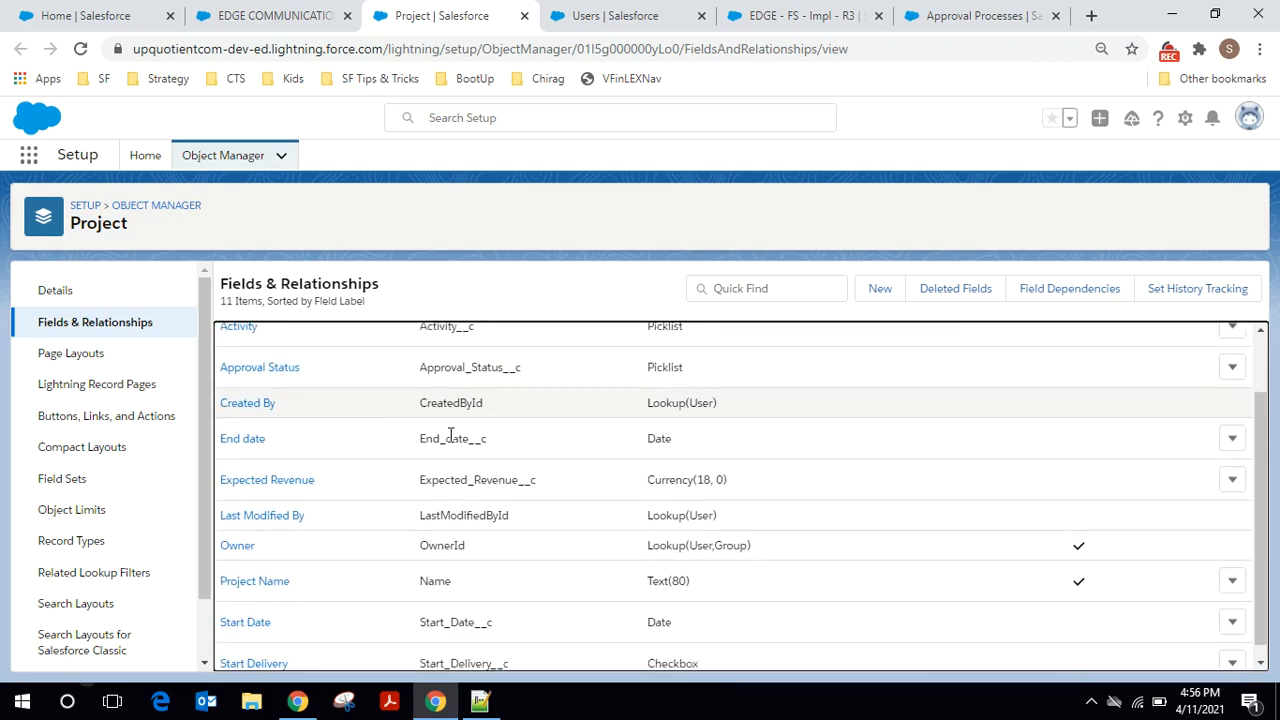
pyautogui.moveTo(421, 466); pyautogui.dragTo(522, 483)
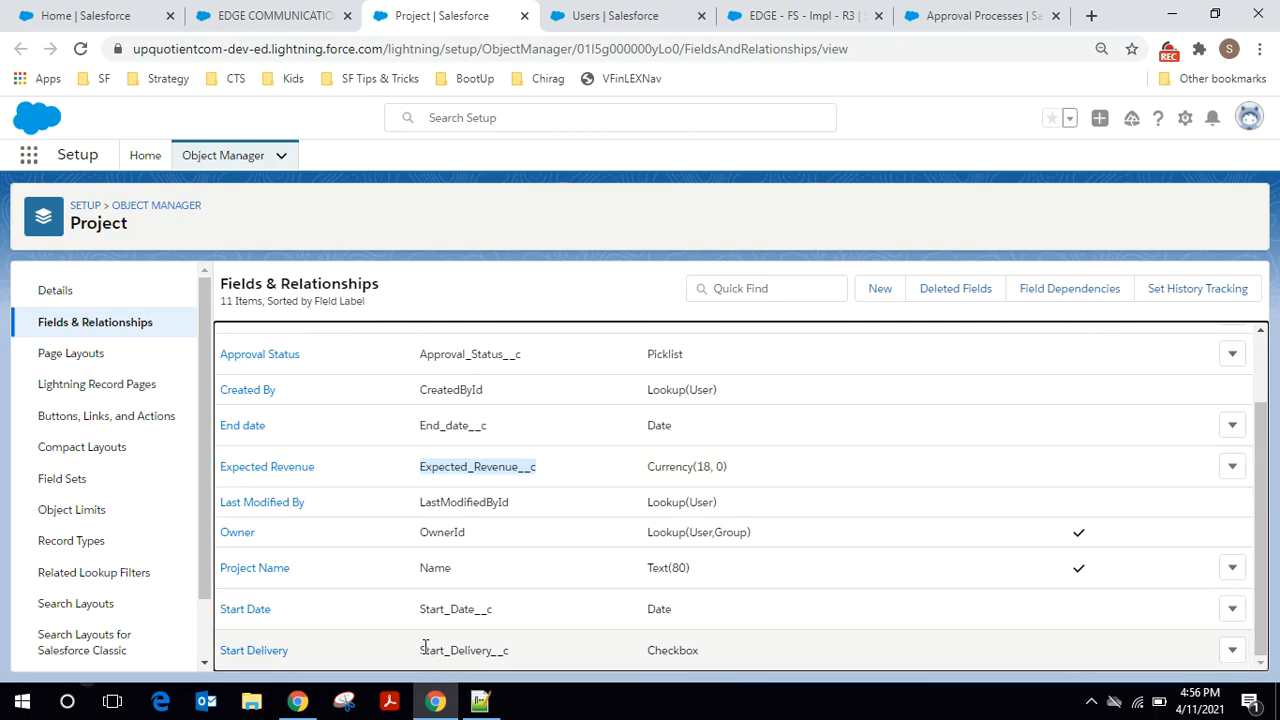
pyautogui.moveTo(421, 649); pyautogui.dragTo(516, 670)
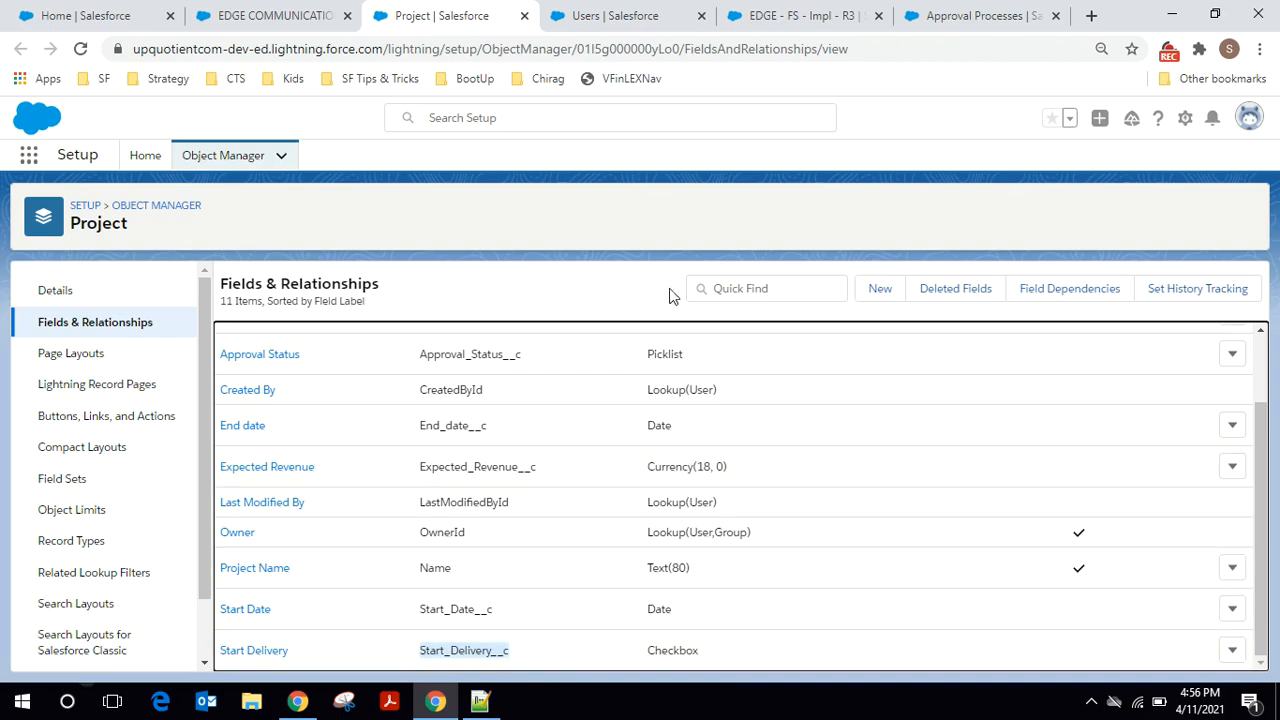
# Step: Check the project admin's entry among all users and the EDGE - FS - Impl - R3 project record, then return to Approval Processes
pyautogui.click(614, 16)
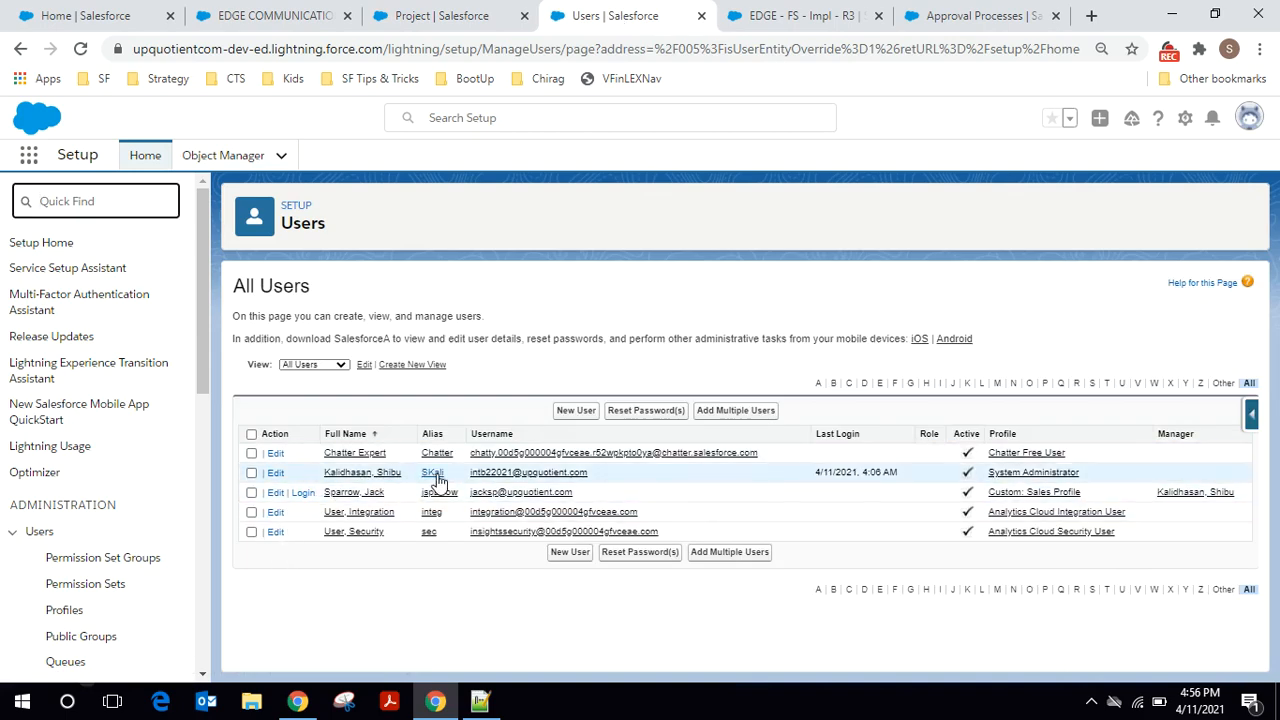
pyautogui.moveTo(396, 498); pyautogui.dragTo(324, 492)
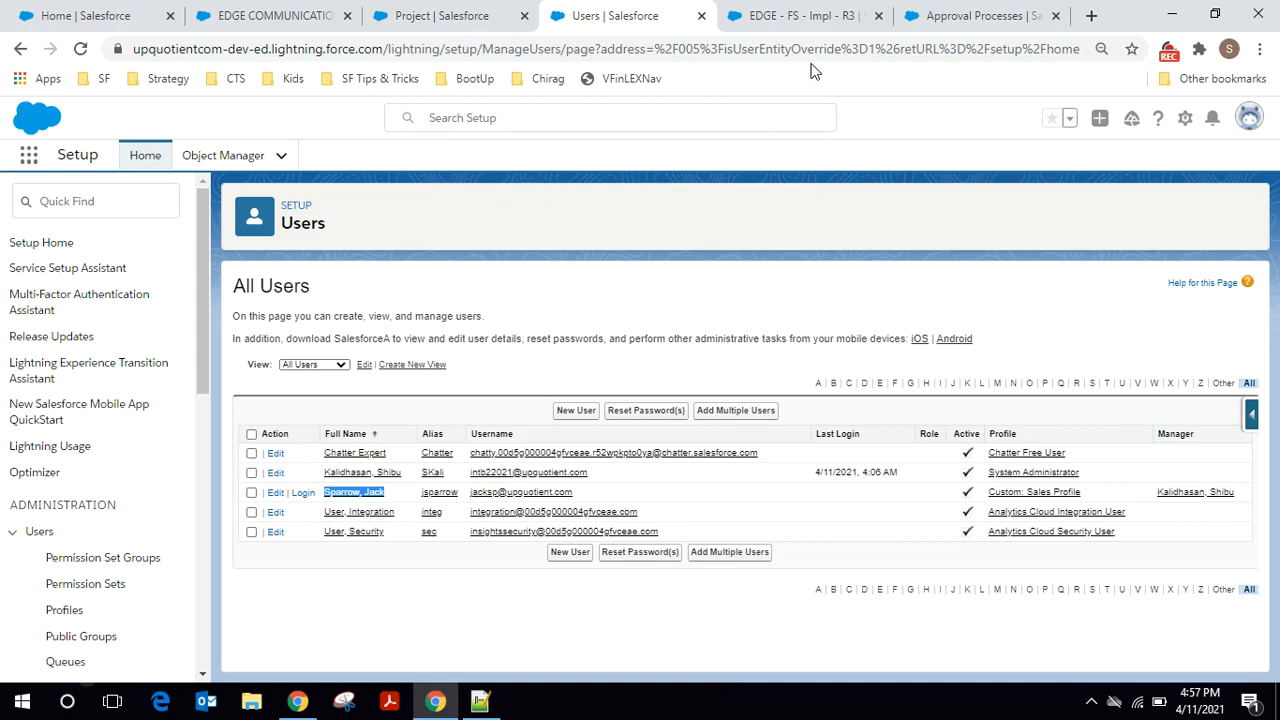
pyautogui.click(812, 16)
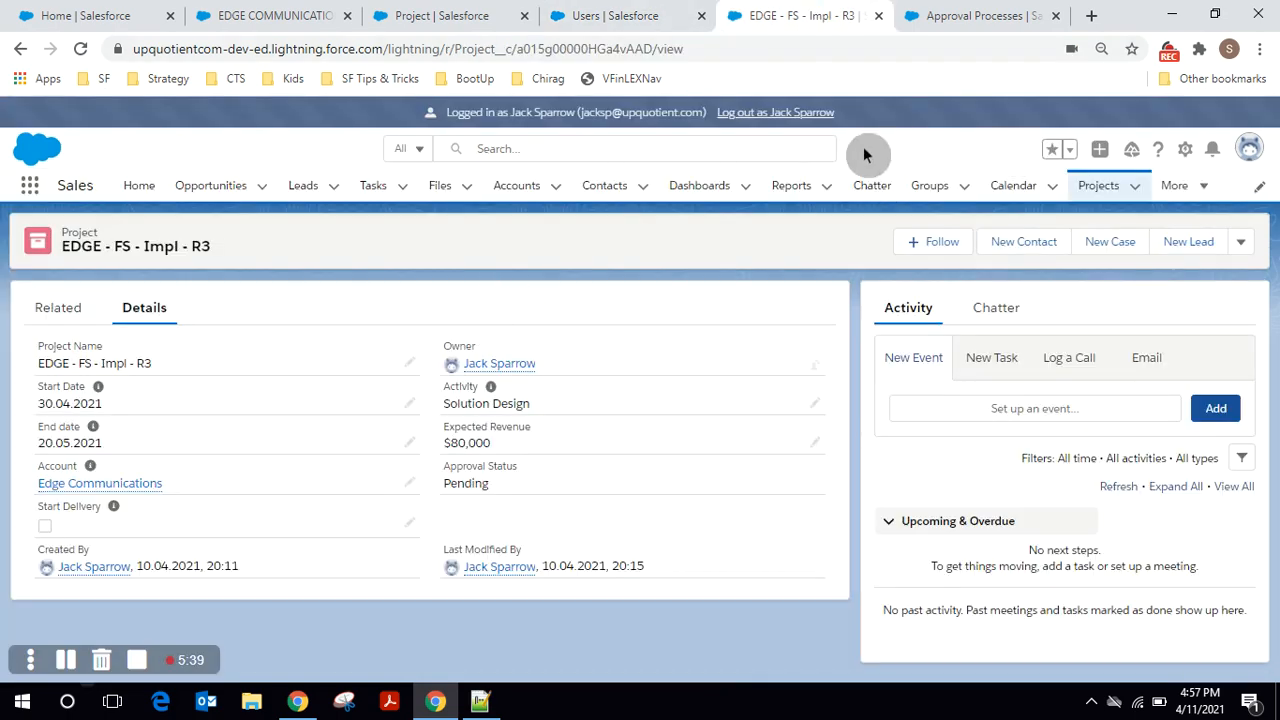
pyautogui.click(985, 16)
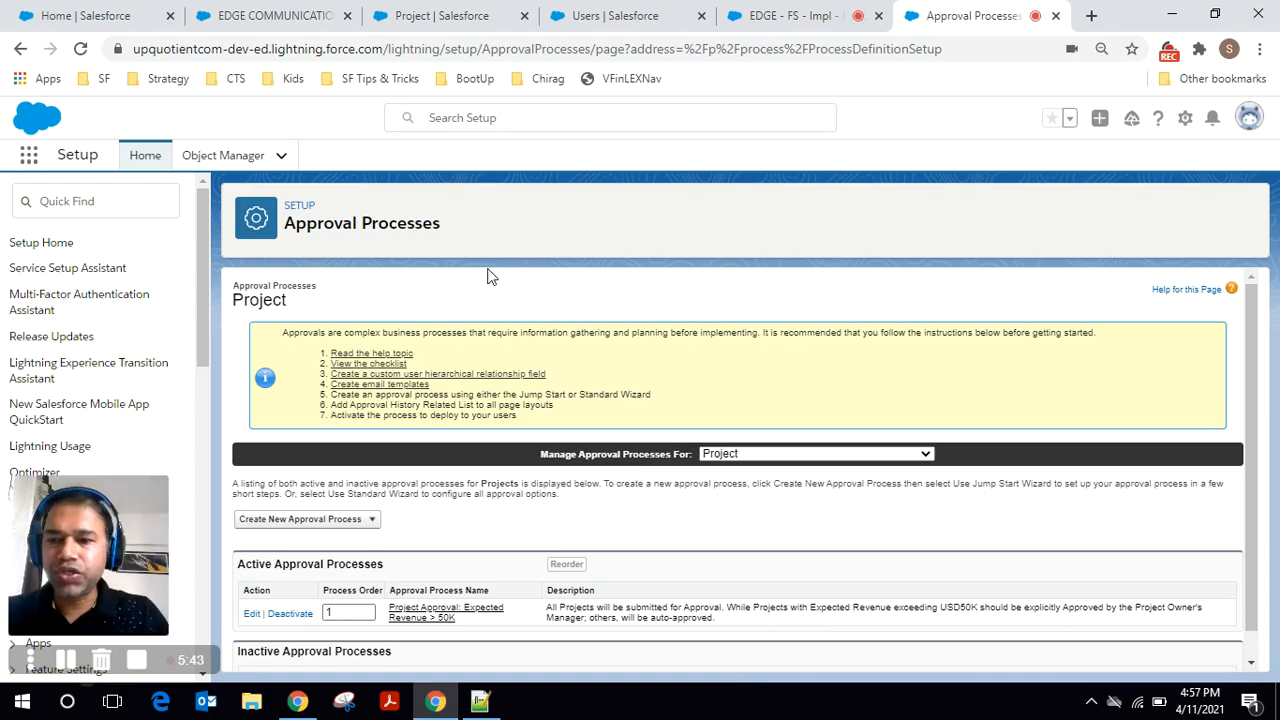
# Step: Switch to Notepad++ to recheck the validation rule formula and remaining set-up points, then return to Approval Processes in Chrome
pyautogui.hotkey('alt', 'Tab')
pyautogui.scroll(-3, 226, 360)
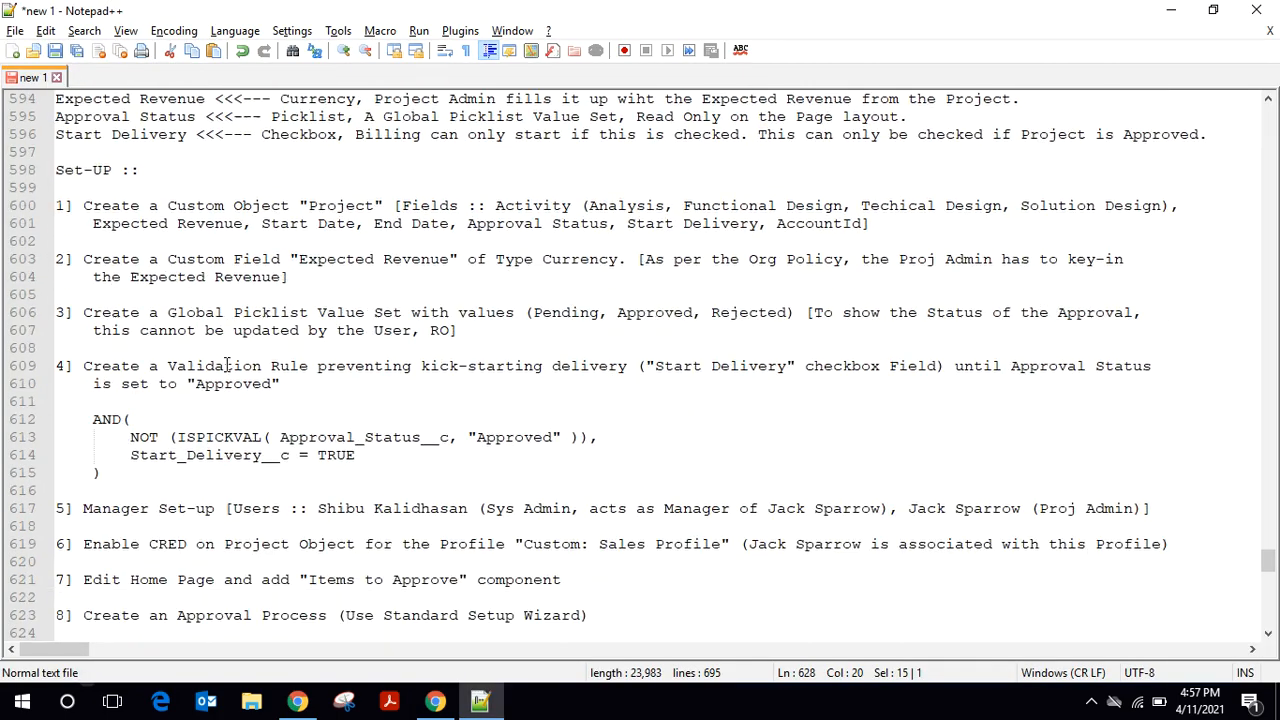
pyautogui.moveTo(127, 474); pyautogui.dragTo(75, 421)
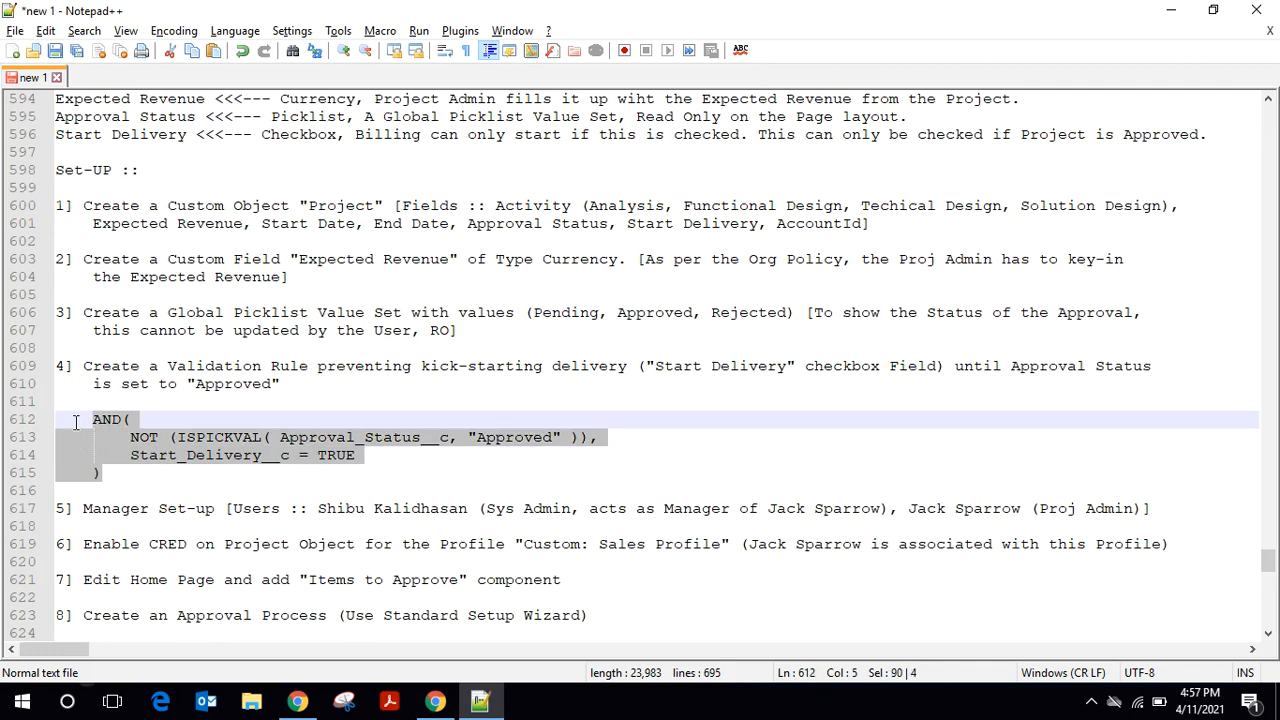
pyautogui.click(401, 344)
pyautogui.scroll(-5, 401, 342)
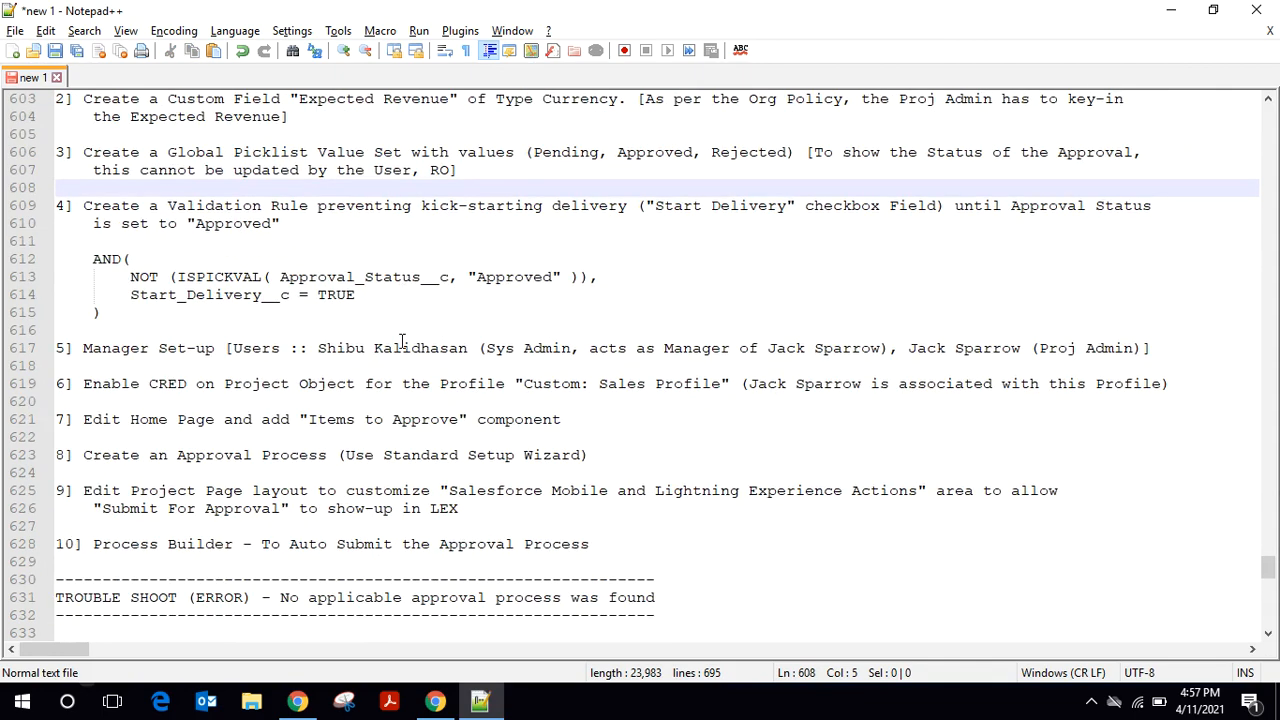
pyautogui.scroll(-1, 401, 343)
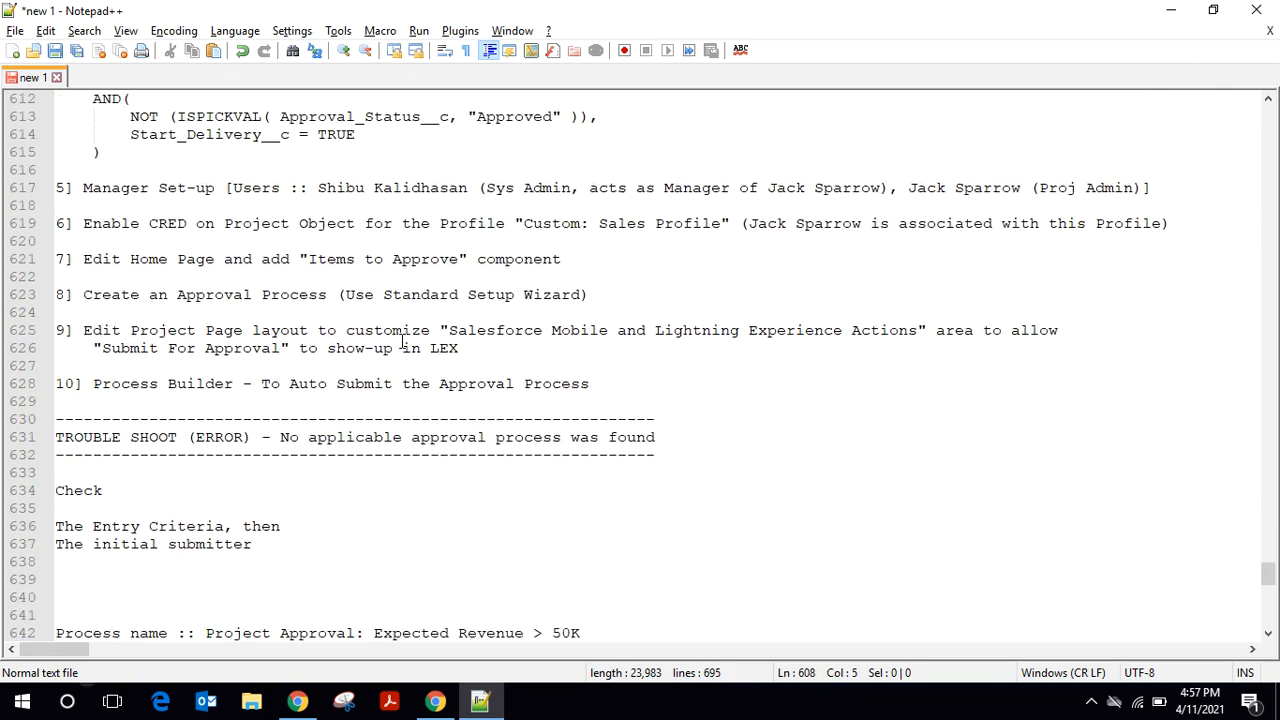
pyautogui.hotkey('alt', 'Tab')
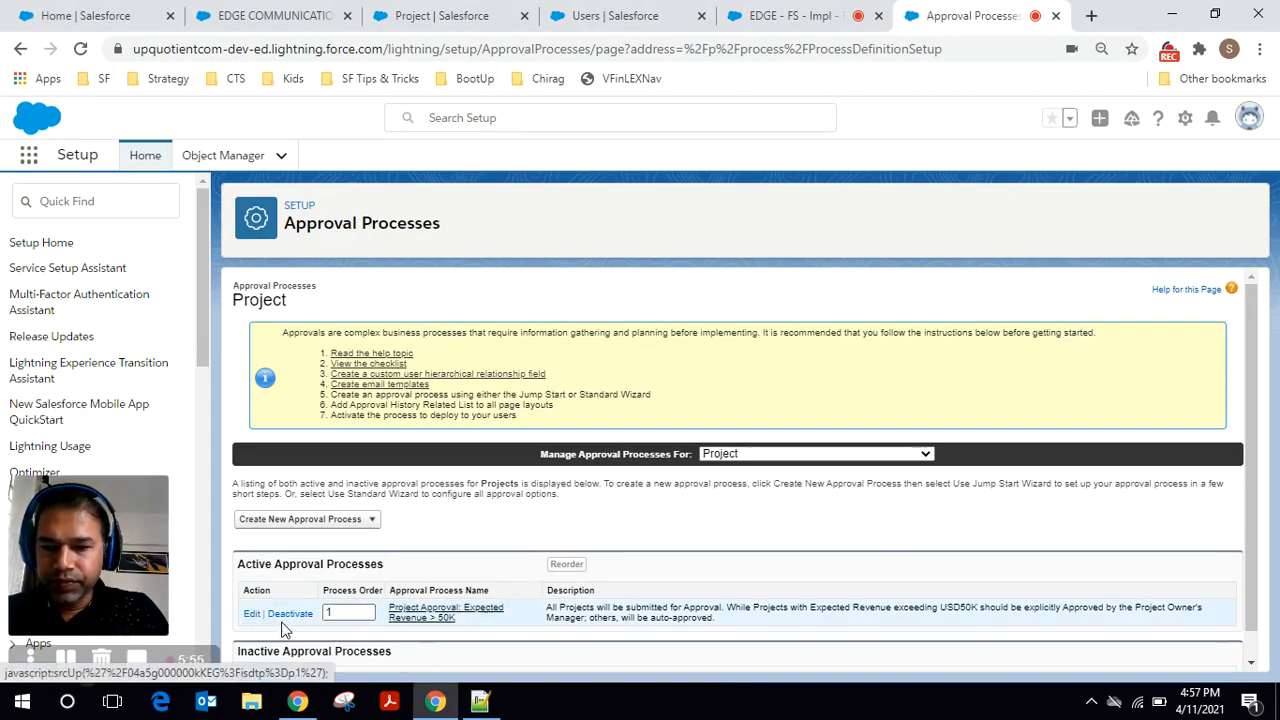
# Step: Open the Project Approval: Expected Revenue > 50K process for editing and review its name, description and entry criteria formula
pyautogui.click(252, 614)
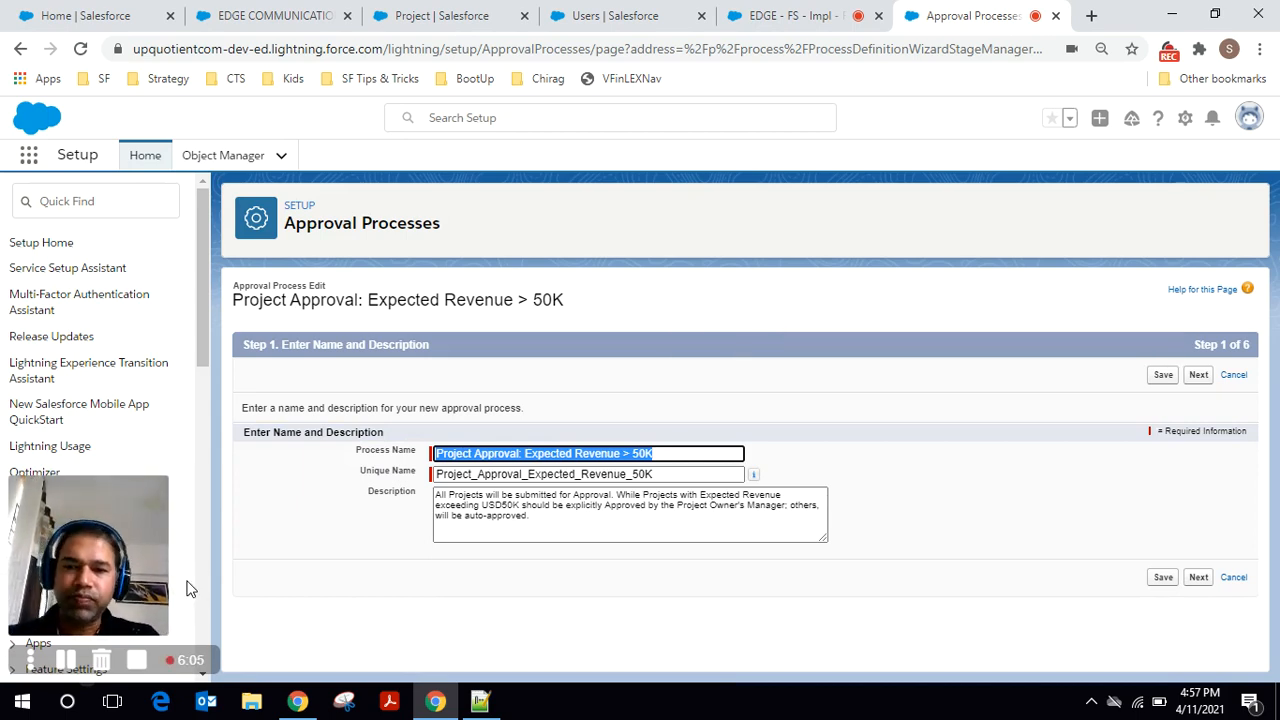
pyautogui.click(1198, 374)
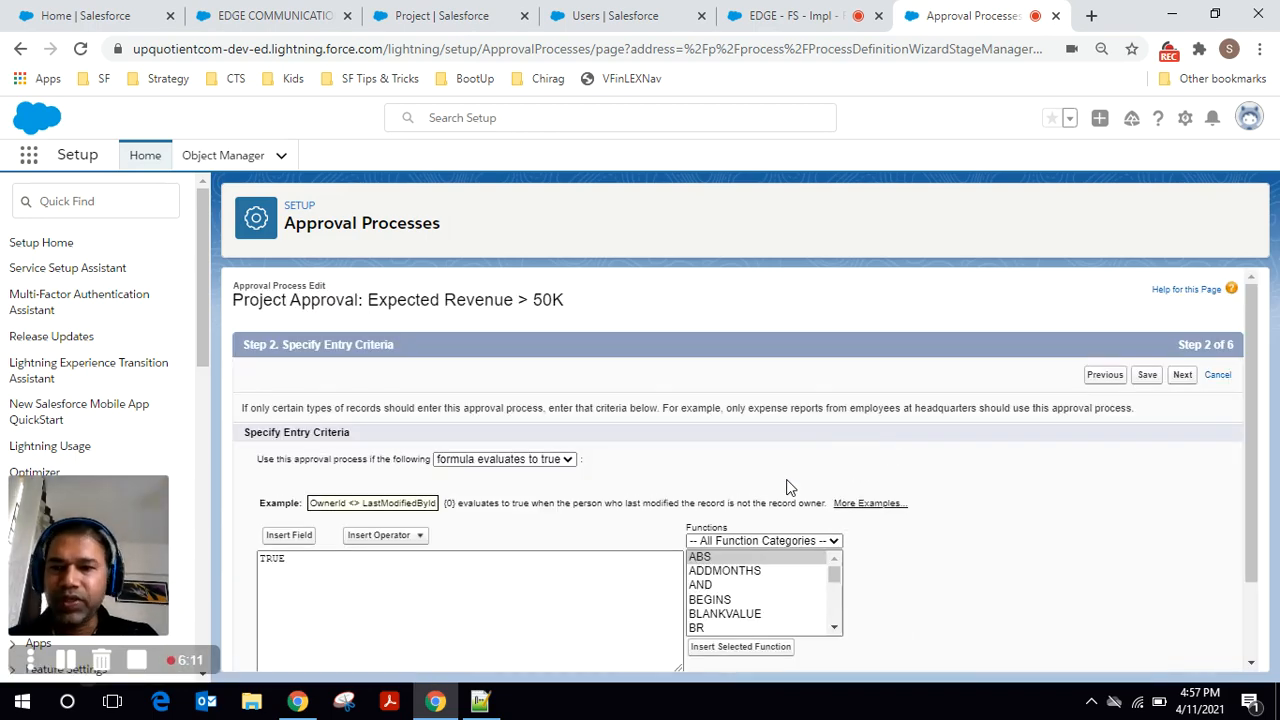
pyautogui.scroll(-1, 786, 487)
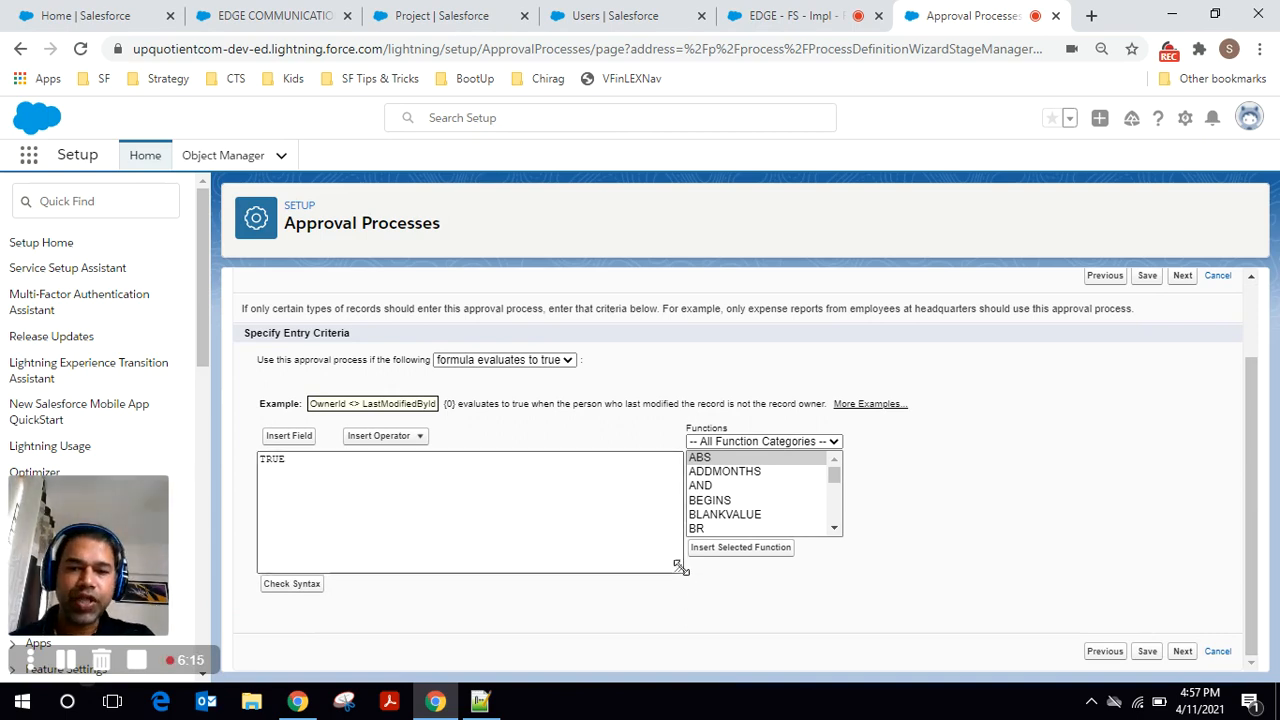
pyautogui.moveTo(680, 567); pyautogui.dragTo(662, 517)
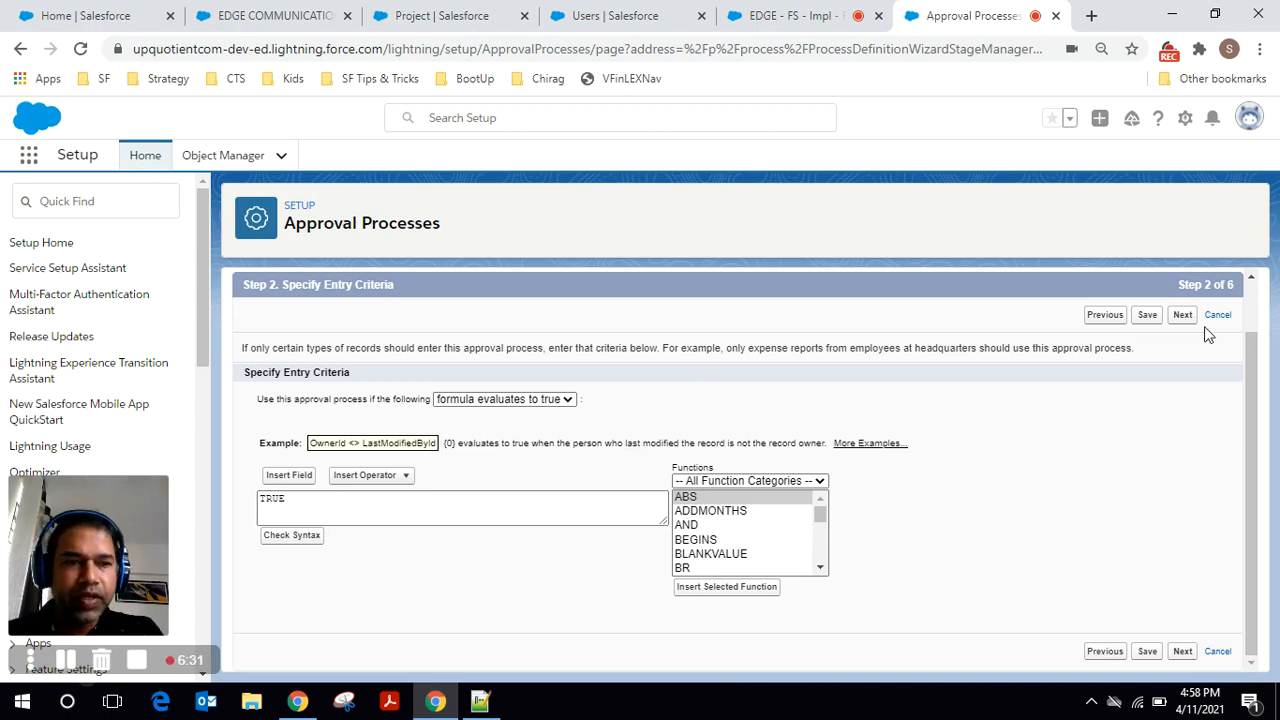
pyautogui.click(1182, 314)
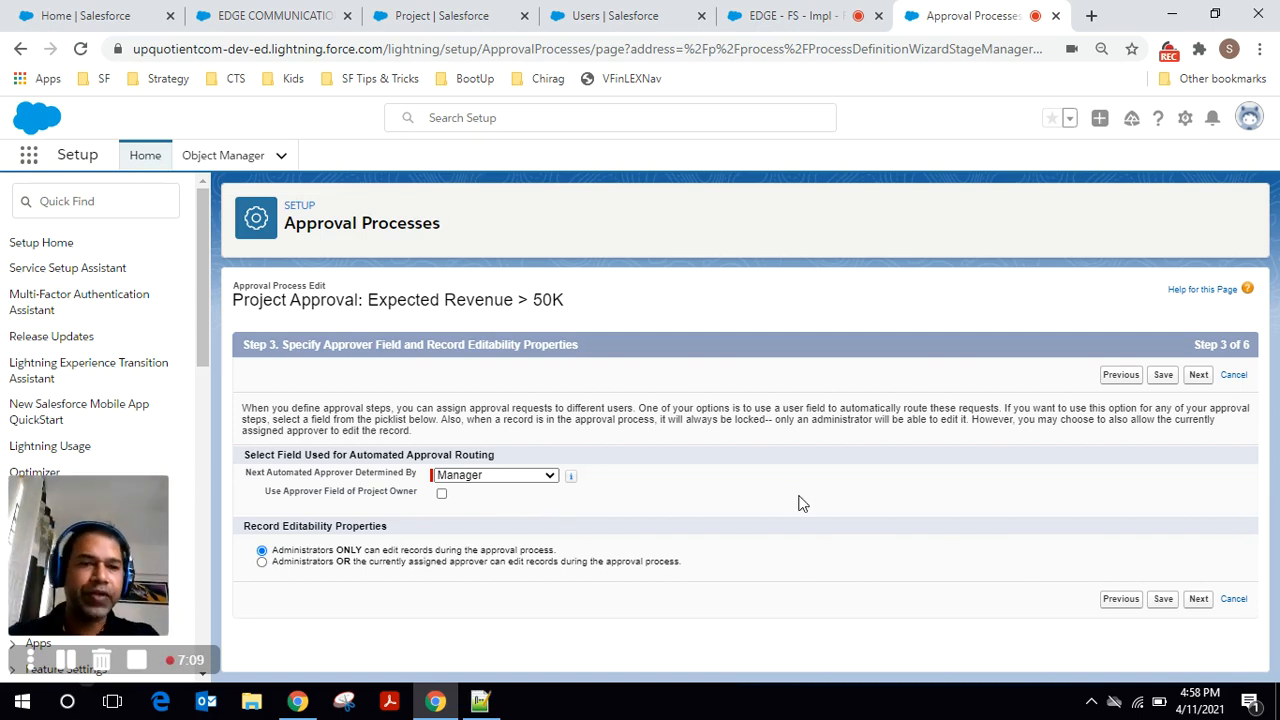
# Step: Go through the process's notification template and approval page fields to its initial submitters and submission settings, keeping the existing choices
pyautogui.click(1198, 375)
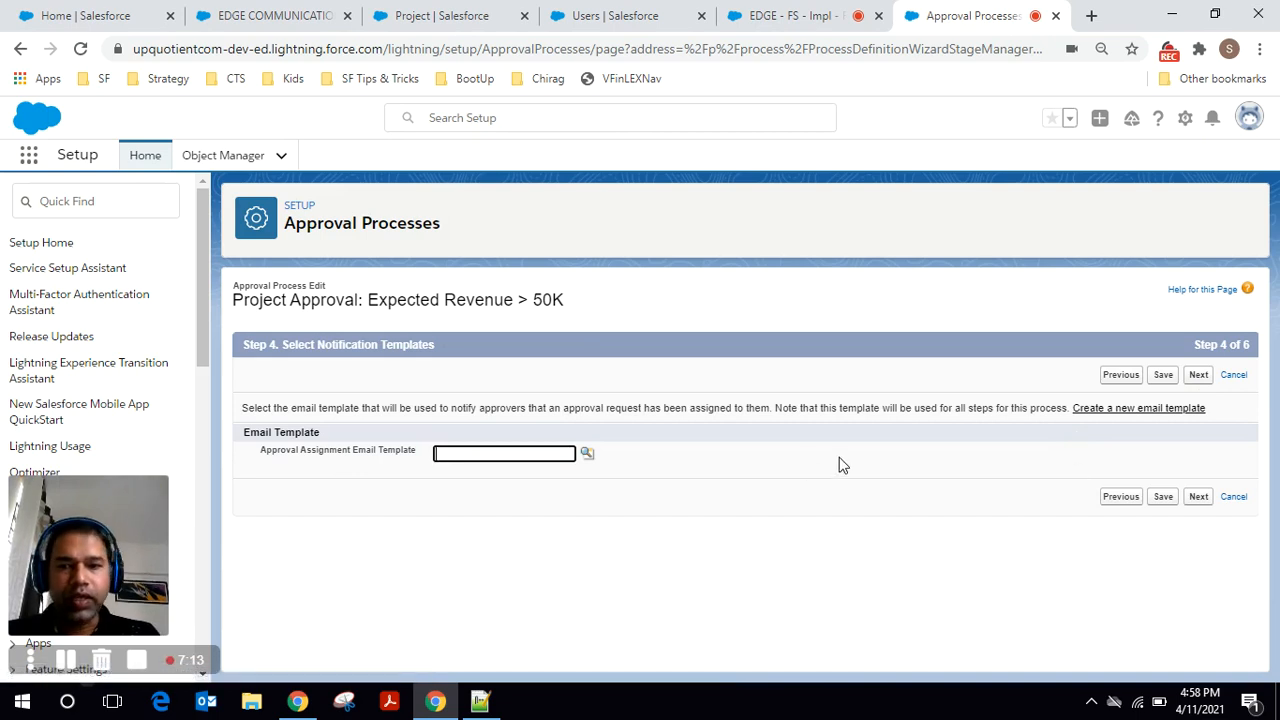
pyautogui.click(1198, 376)
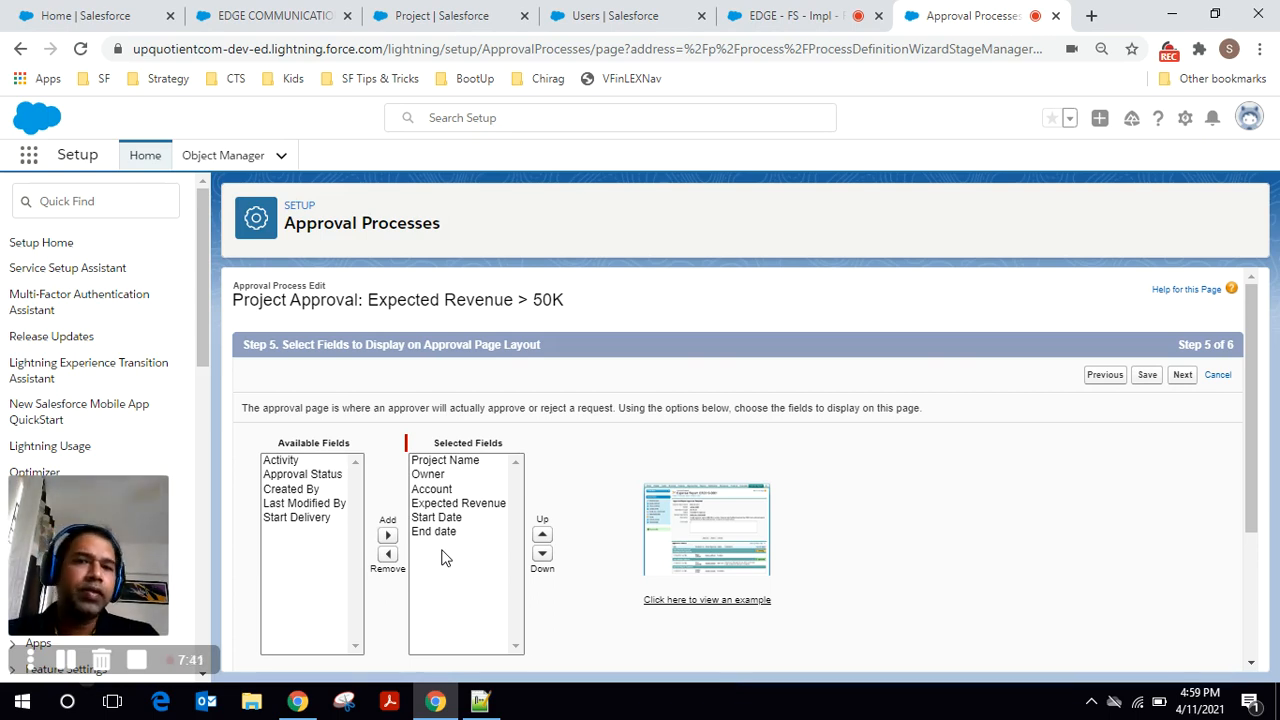
pyautogui.click(1184, 377)
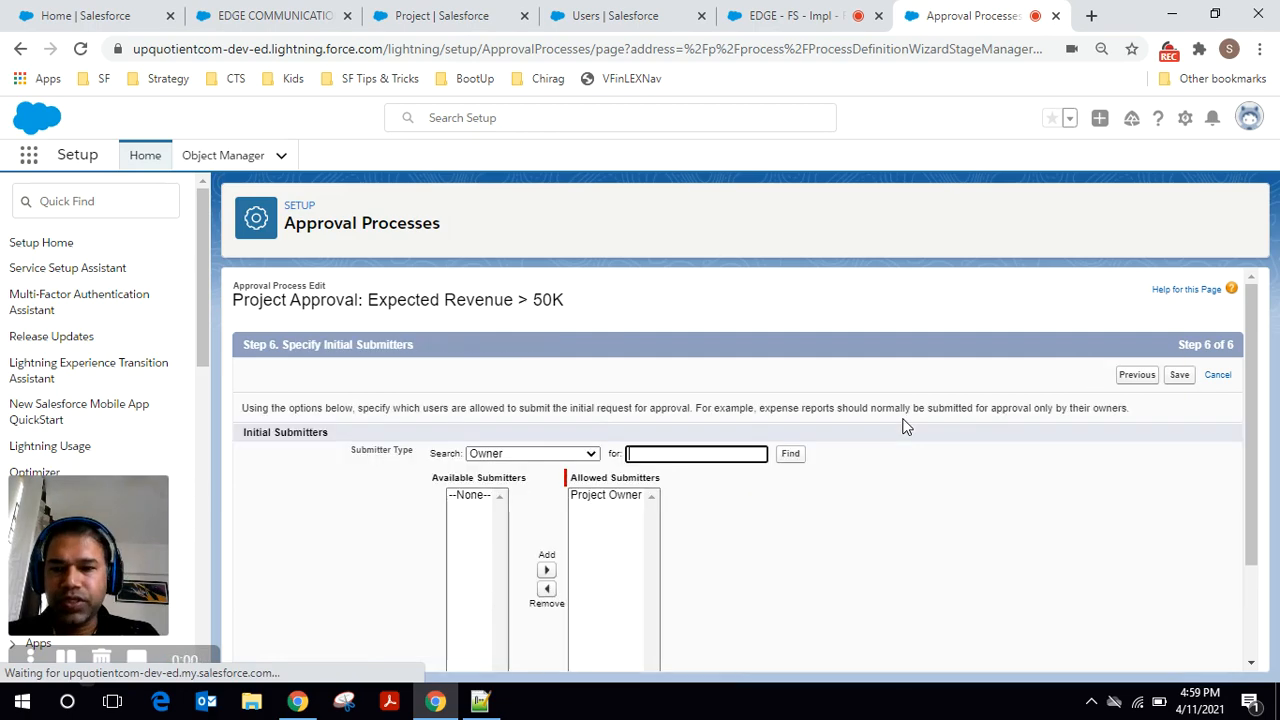
pyautogui.scroll(-3, 903, 427)
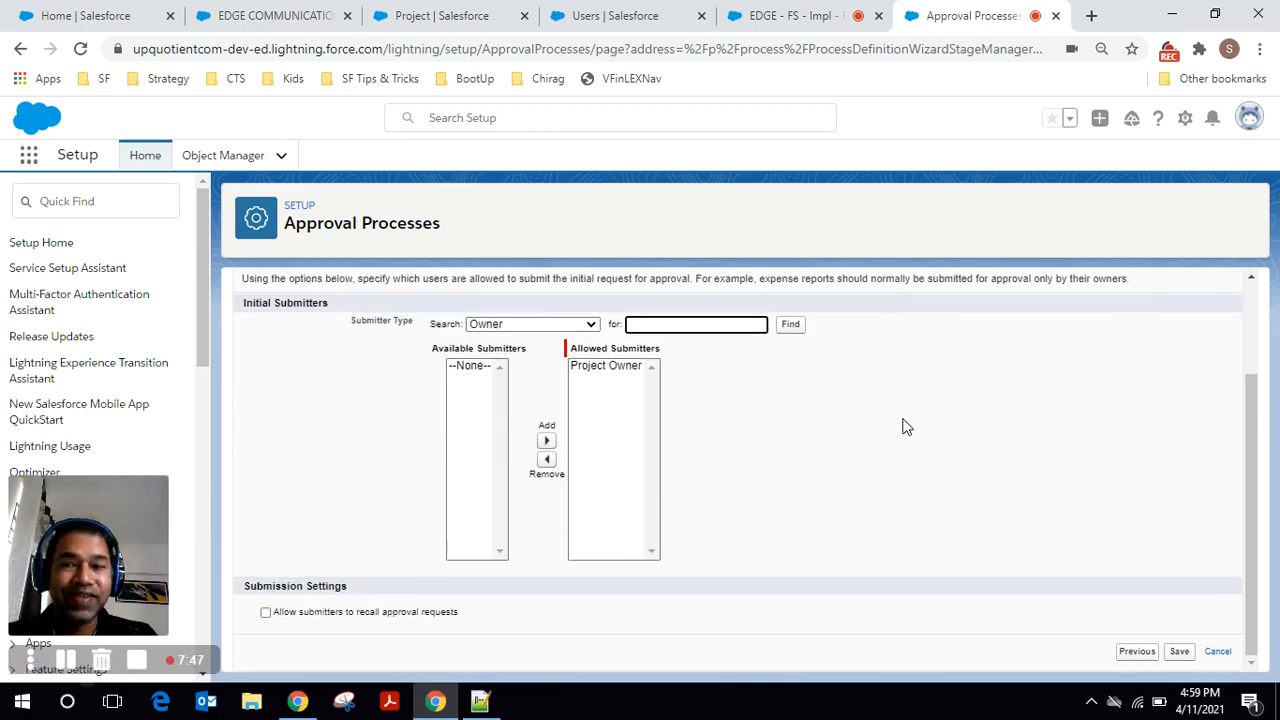
pyautogui.moveTo(241, 304); pyautogui.dragTo(330, 304)
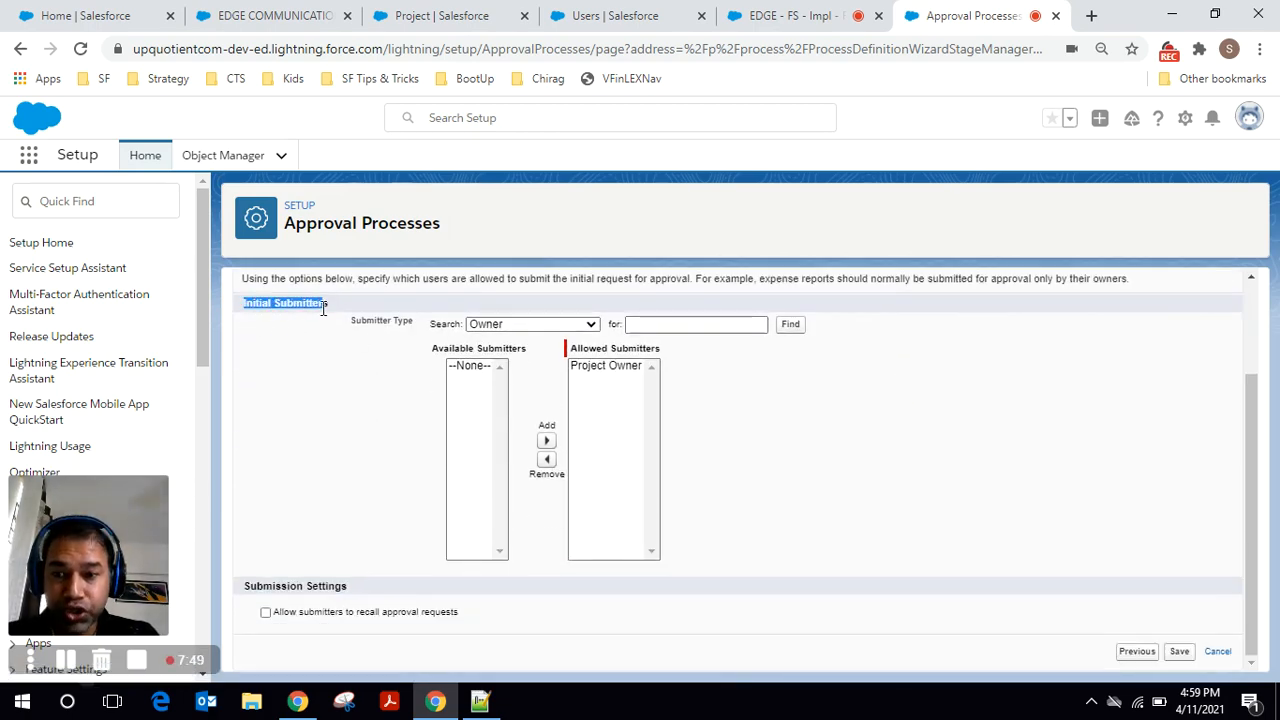
pyautogui.click(314, 347)
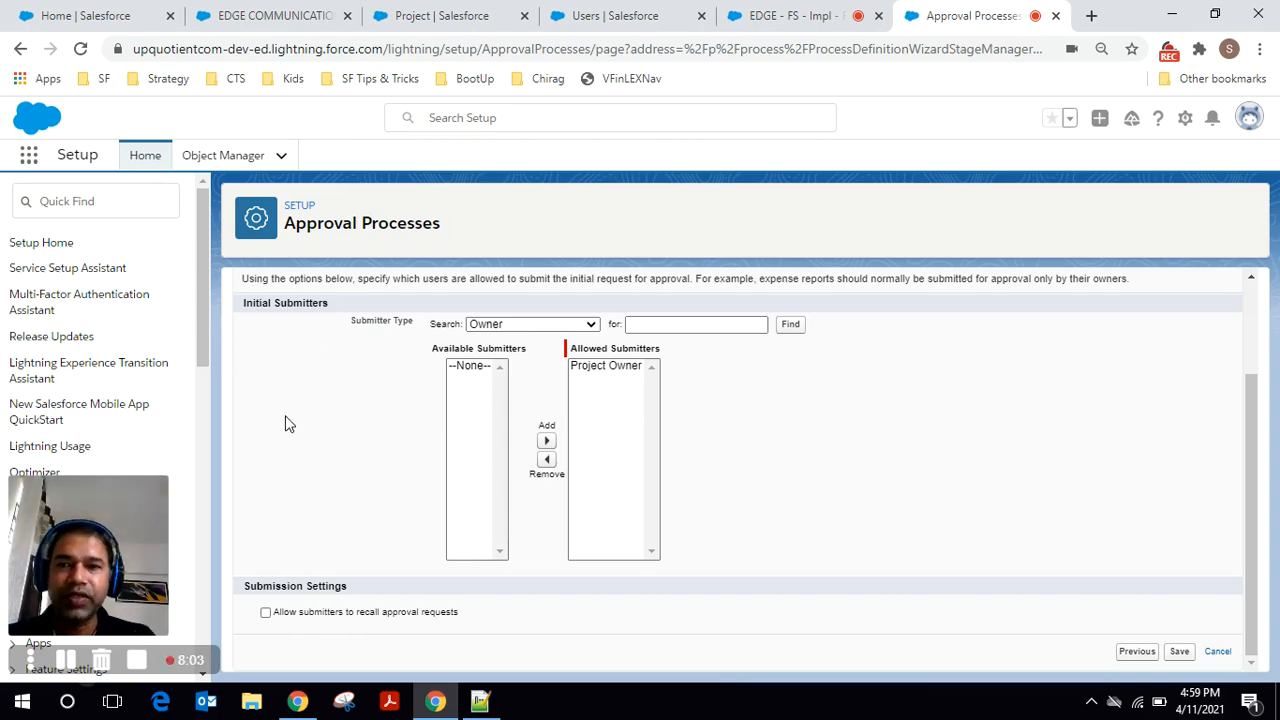
# Step: Switch to Notepad++ and reread the troubleshooting note on the "No applicable approval process was found" error and the initial submitter
pyautogui.hotkey('alt', 'Tab')
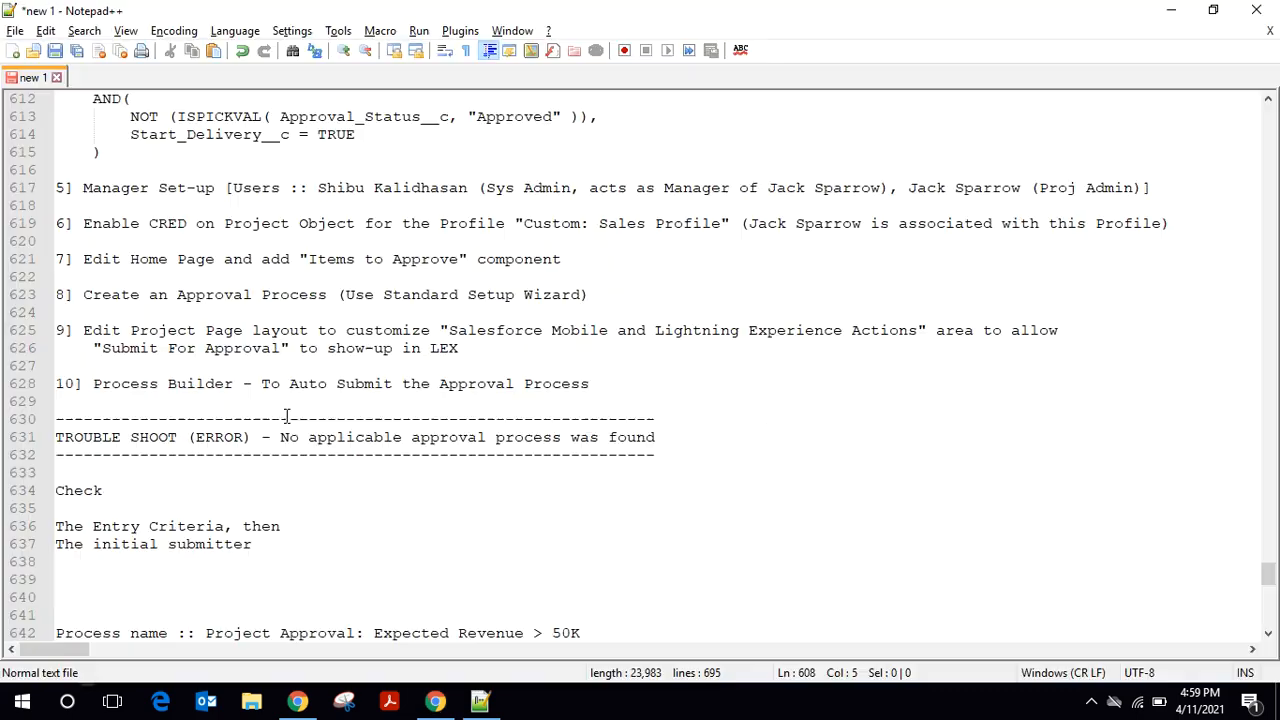
pyautogui.moveTo(281, 443); pyautogui.dragTo(658, 437)
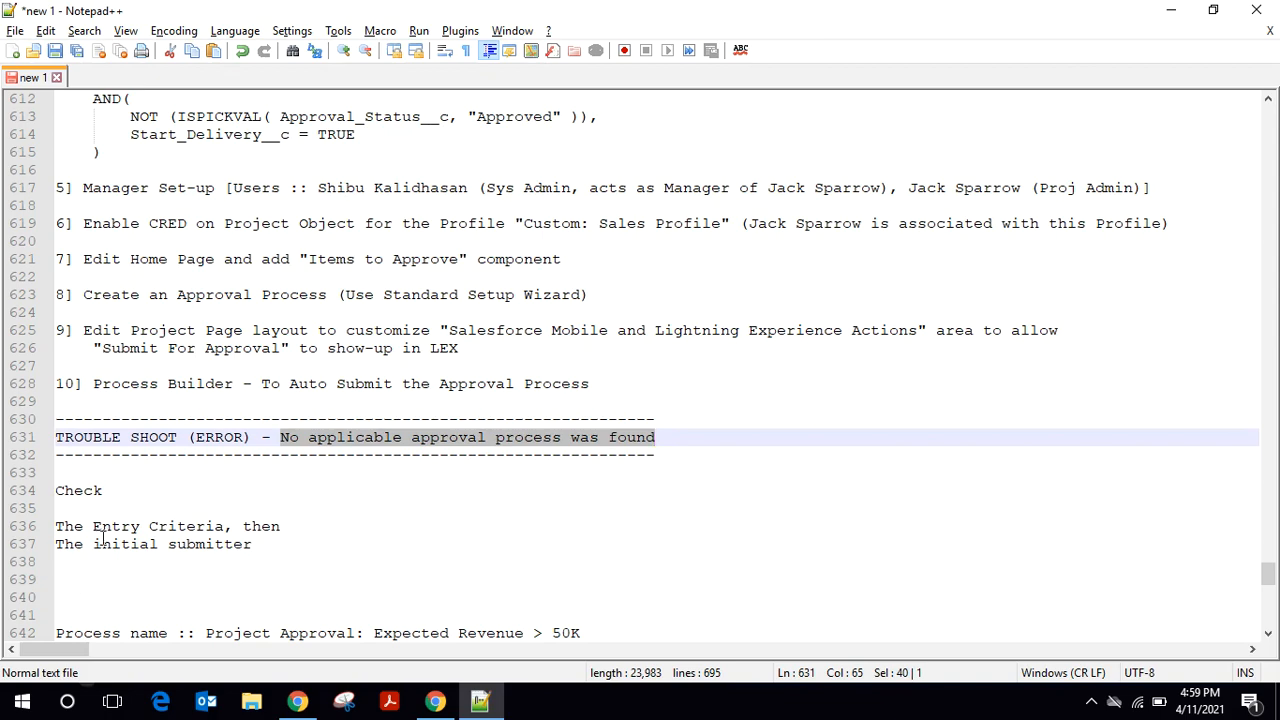
pyautogui.moveTo(94, 544); pyautogui.dragTo(254, 544)
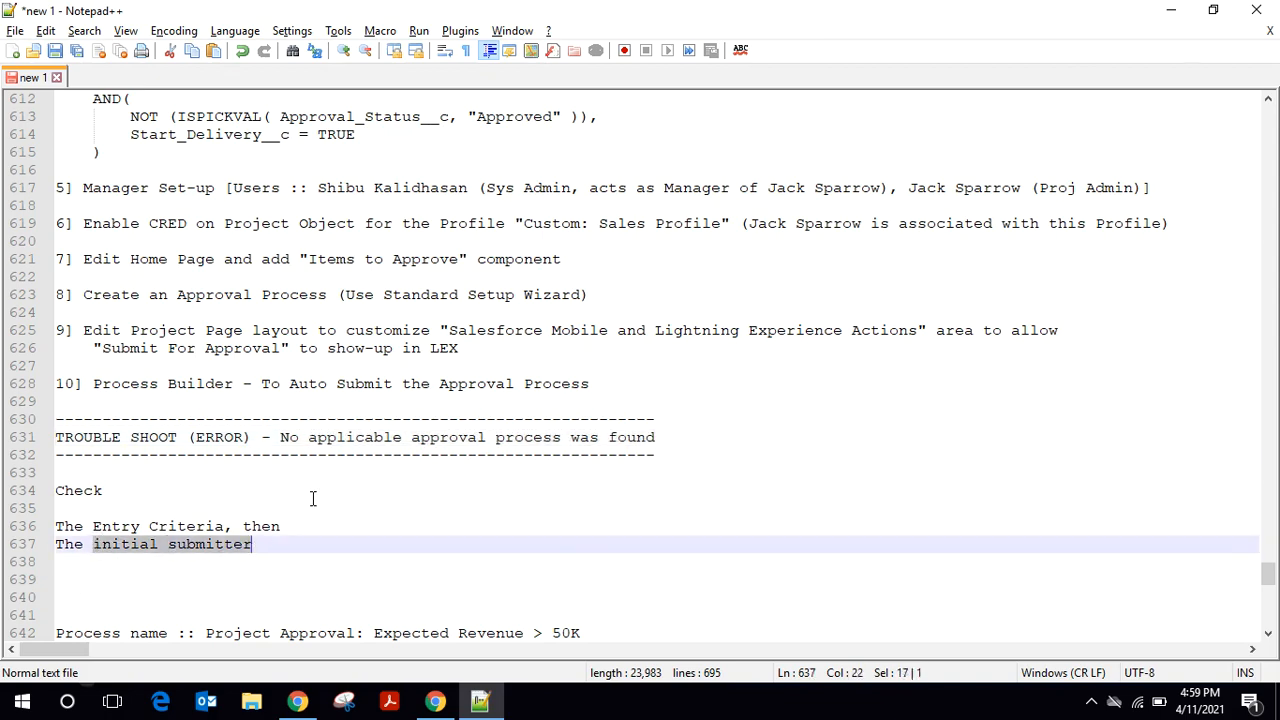
# Step: Return to Chrome and save the approval process with Project Owner as the allowed submitter
pyautogui.hotkey('alt', 'Tab')
pyautogui.click(618, 368)
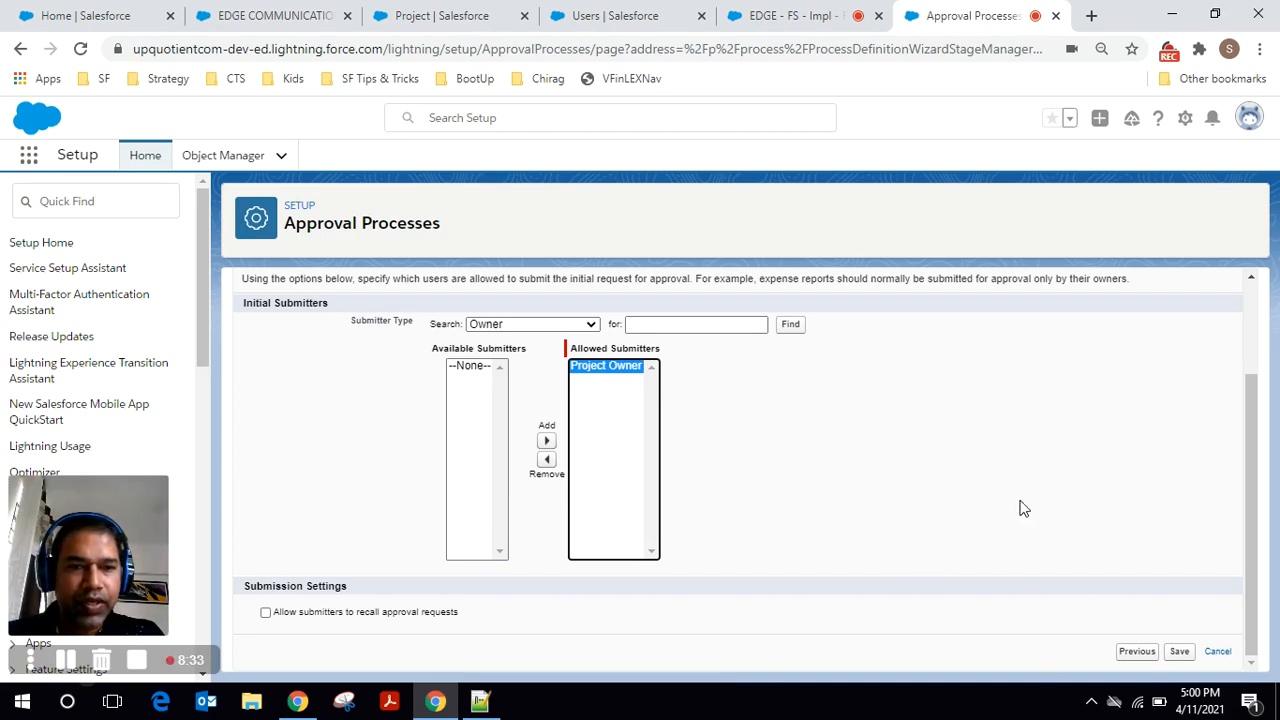
pyautogui.click(1180, 651)
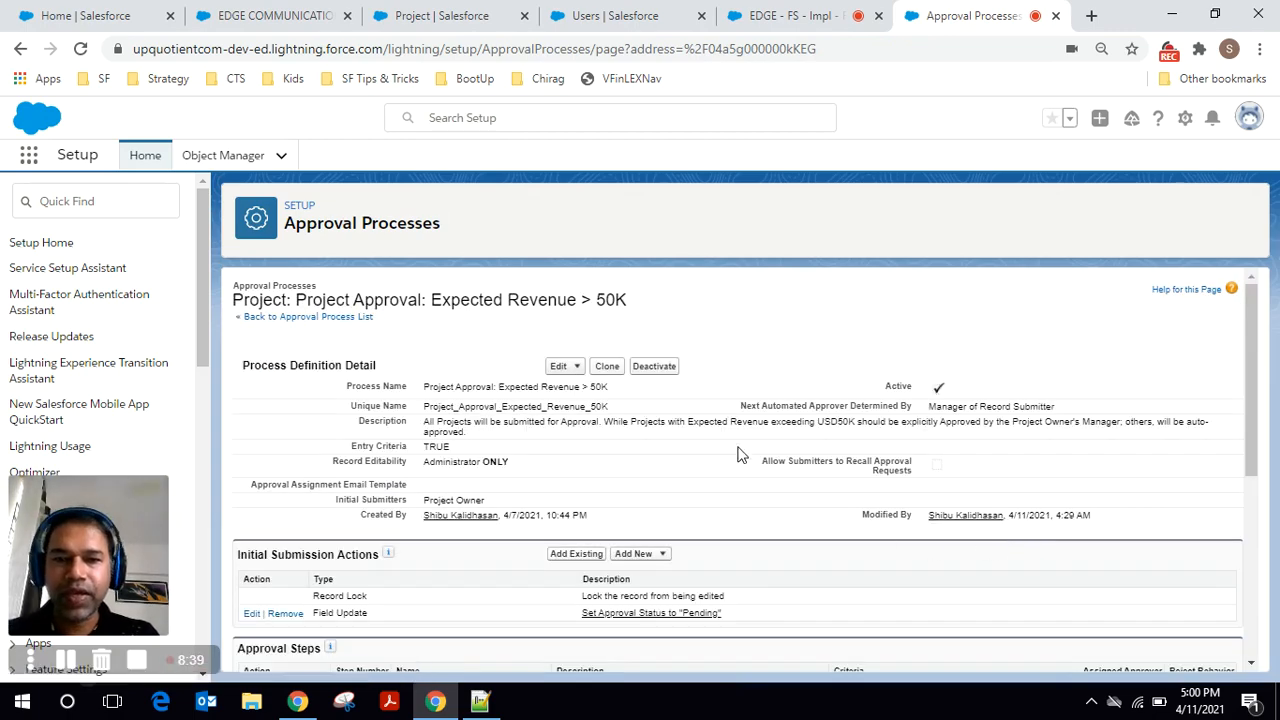
# Step: Open the Manager Approval (Expected Revenue > USD50K) step for editing, review its criteria and assigned approver, and leave without saving
pyautogui.scroll(-2, 740, 433)
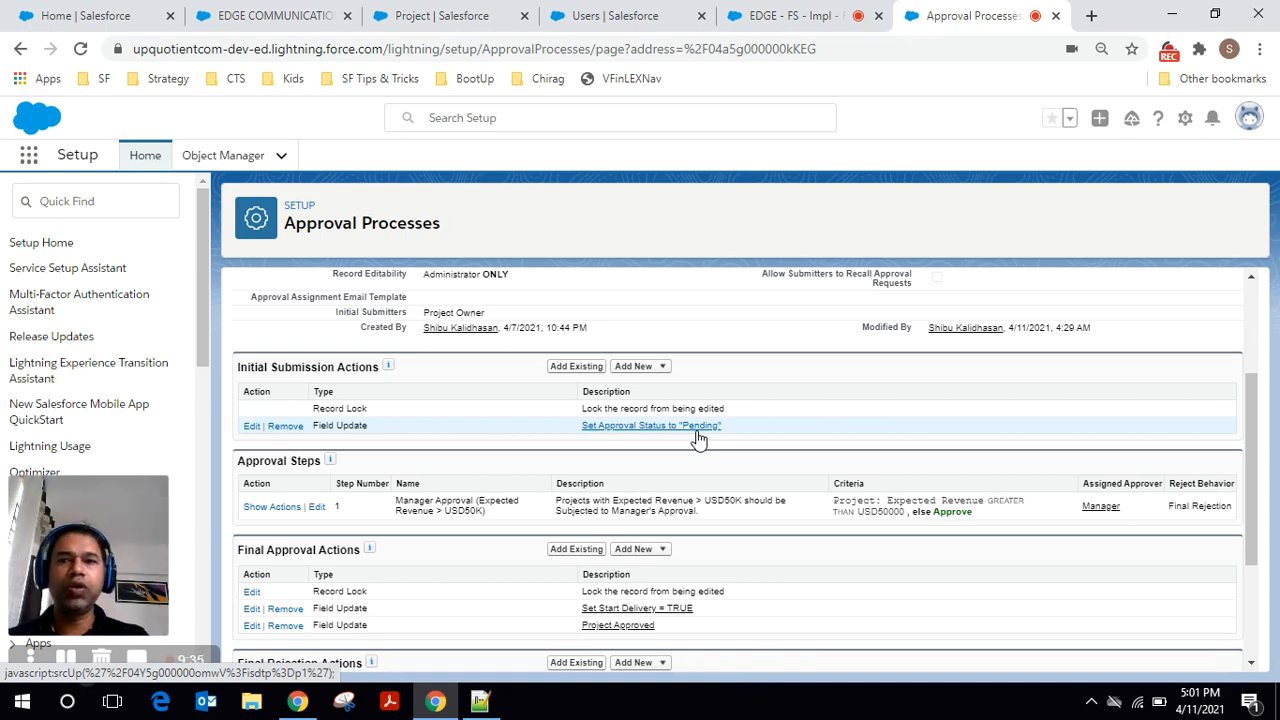
pyautogui.scroll(-2, 698, 440)
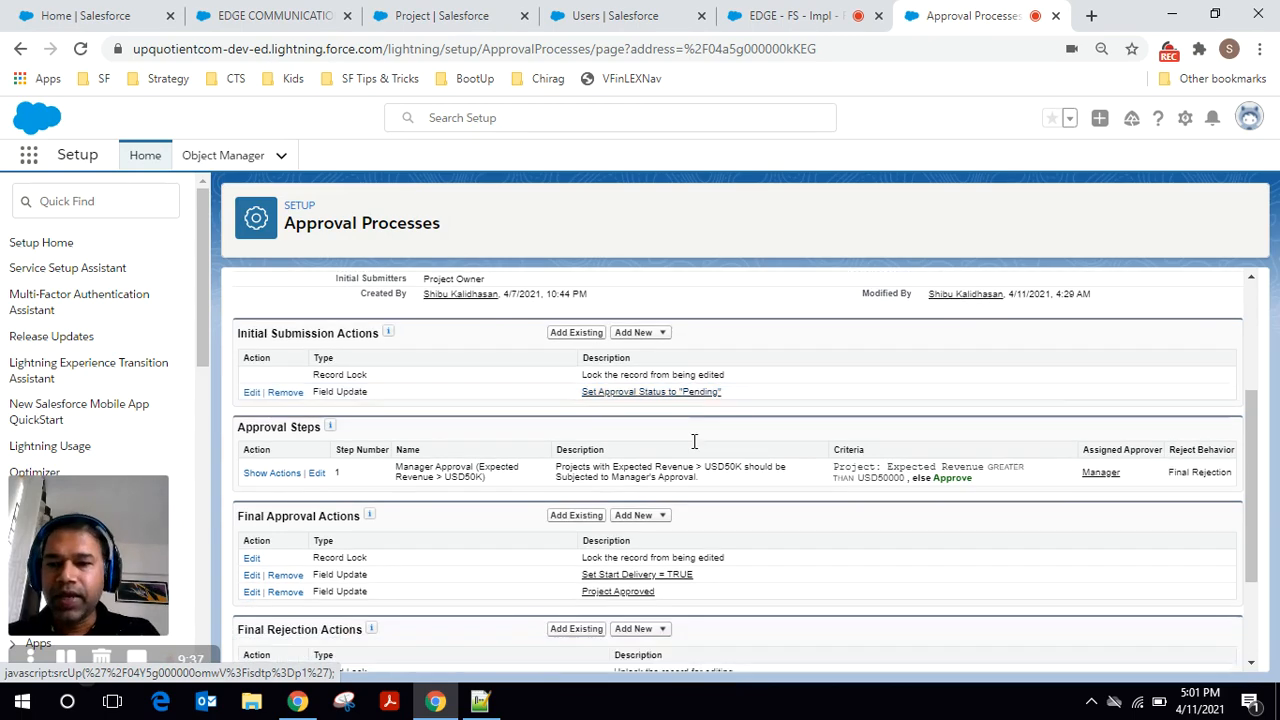
pyautogui.scroll(1, 690, 450)
pyautogui.scroll(1, 682, 455)
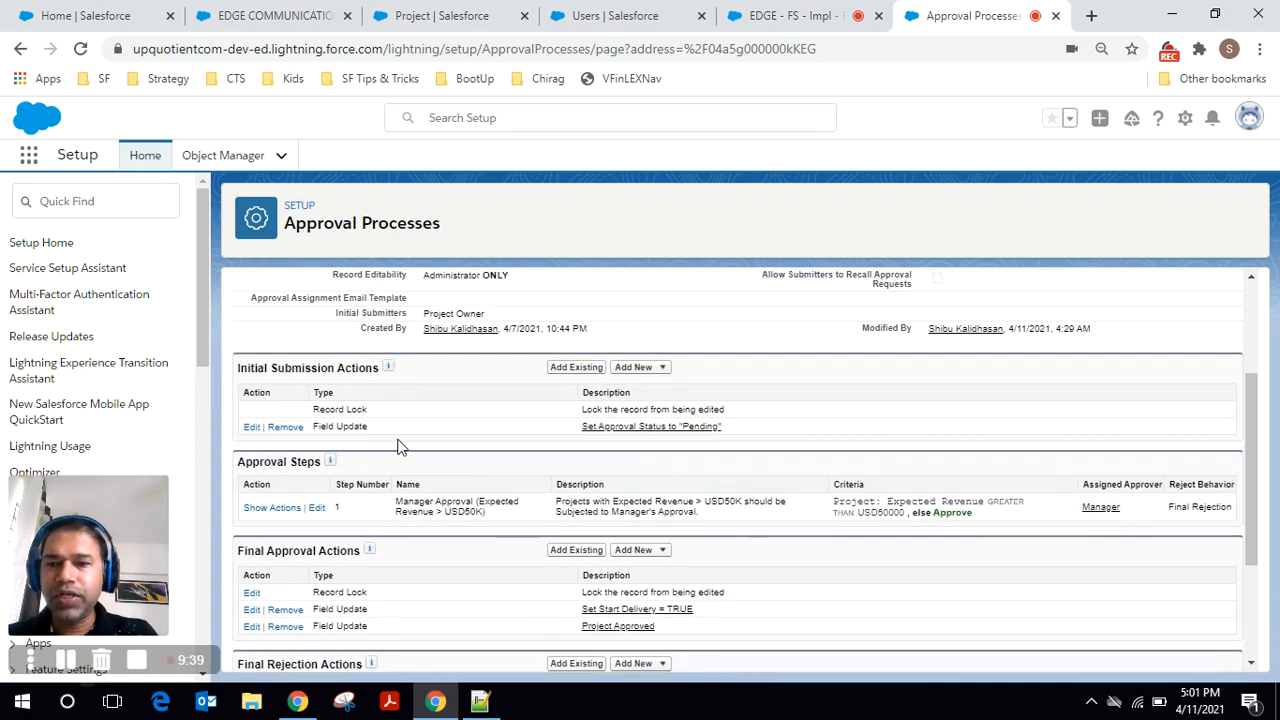
pyautogui.scroll(-2, 400, 448)
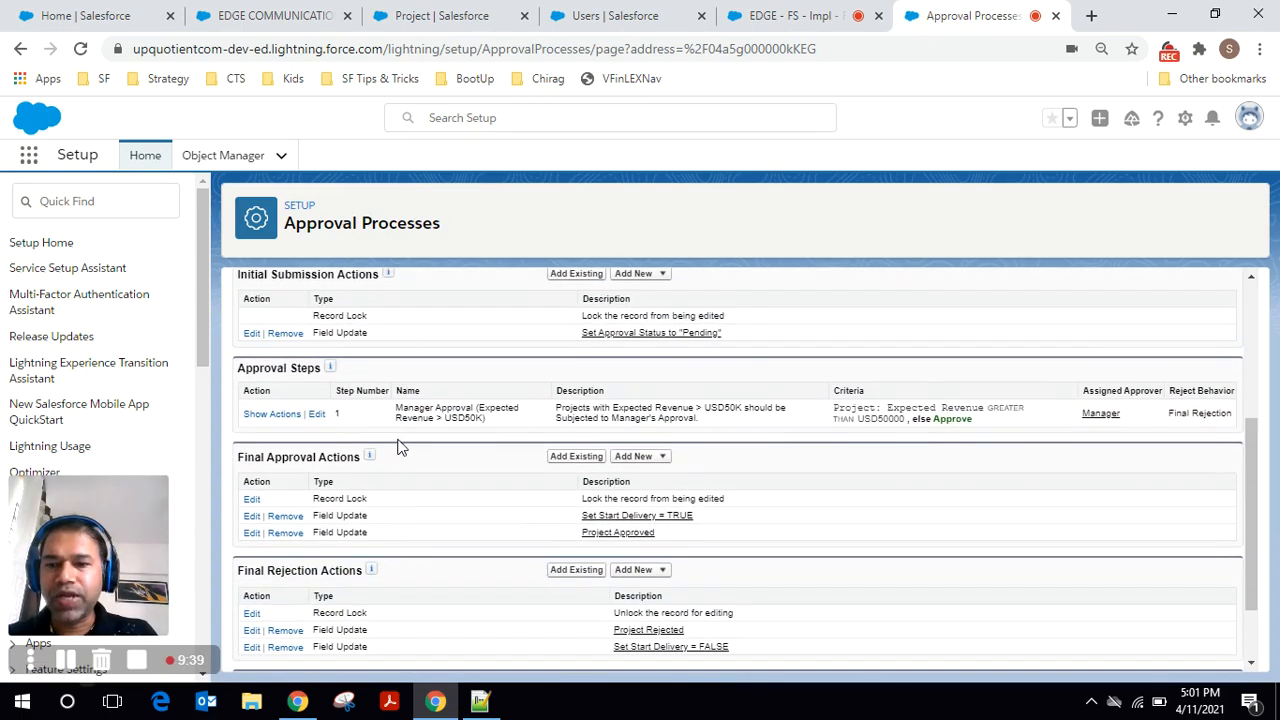
pyautogui.click(316, 414)
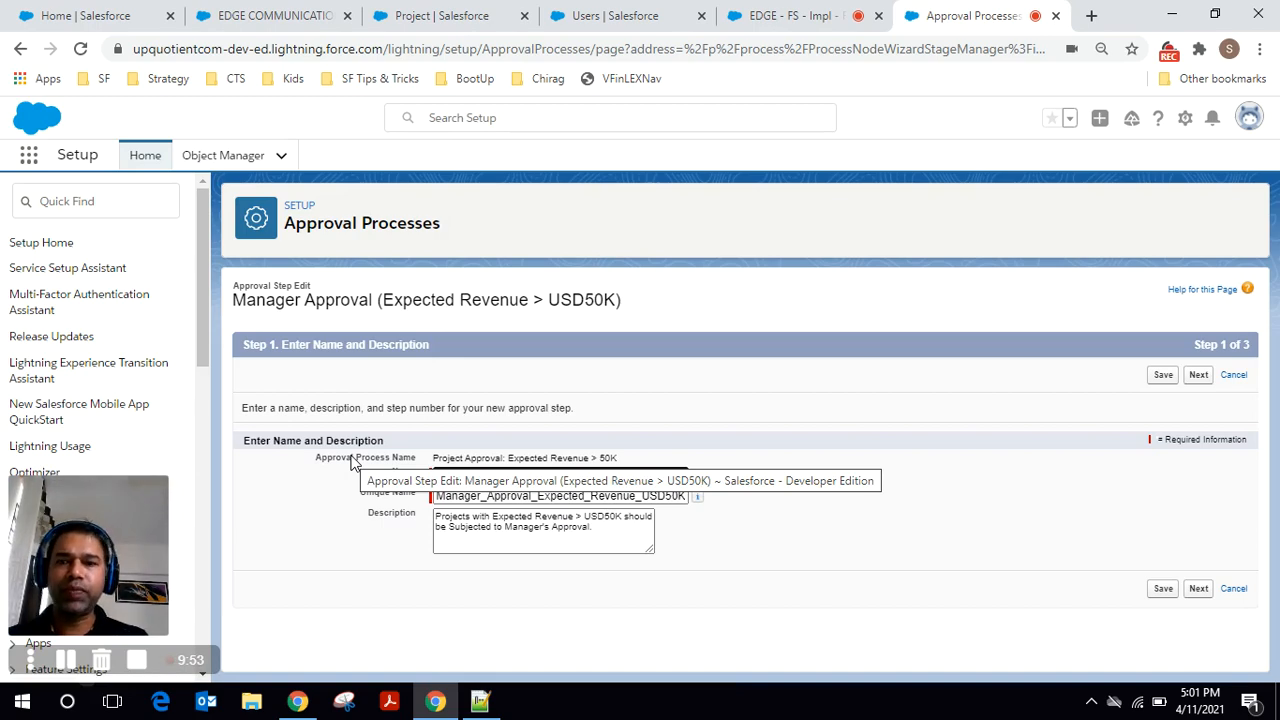
pyautogui.click(1198, 375)
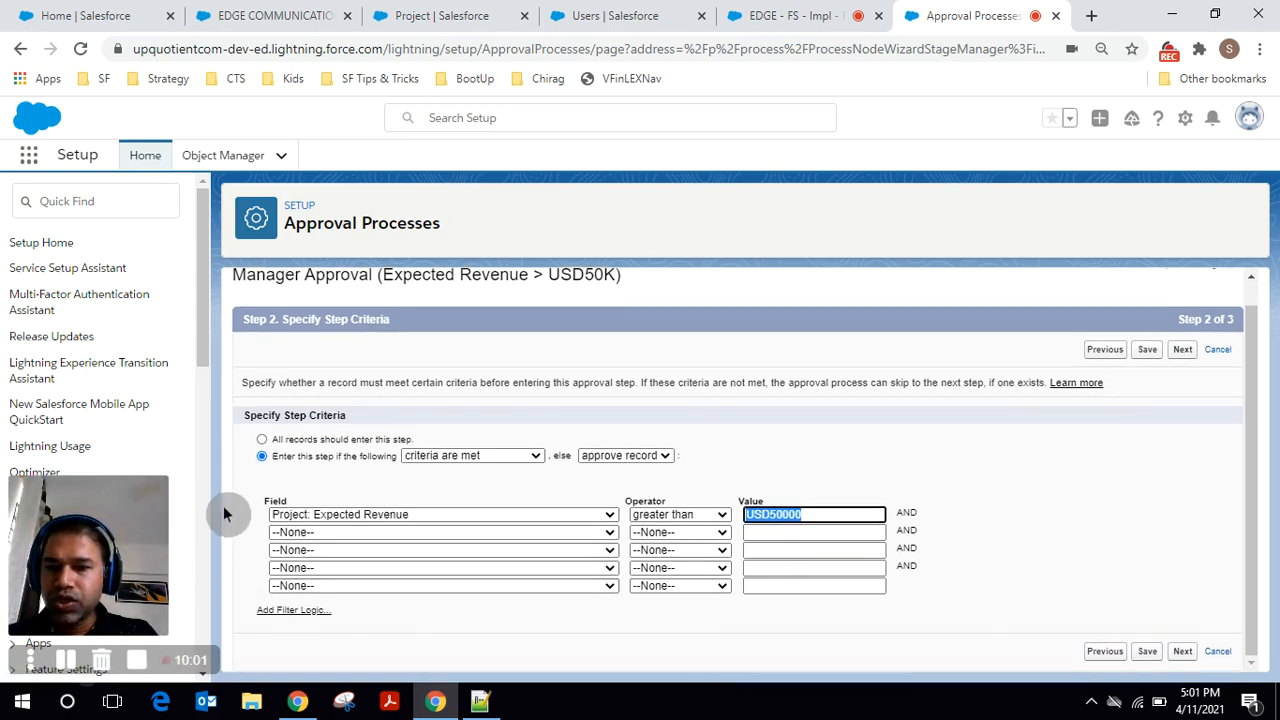
pyautogui.moveTo(245, 416); pyautogui.dragTo(345, 414)
pyautogui.click(370, 424)
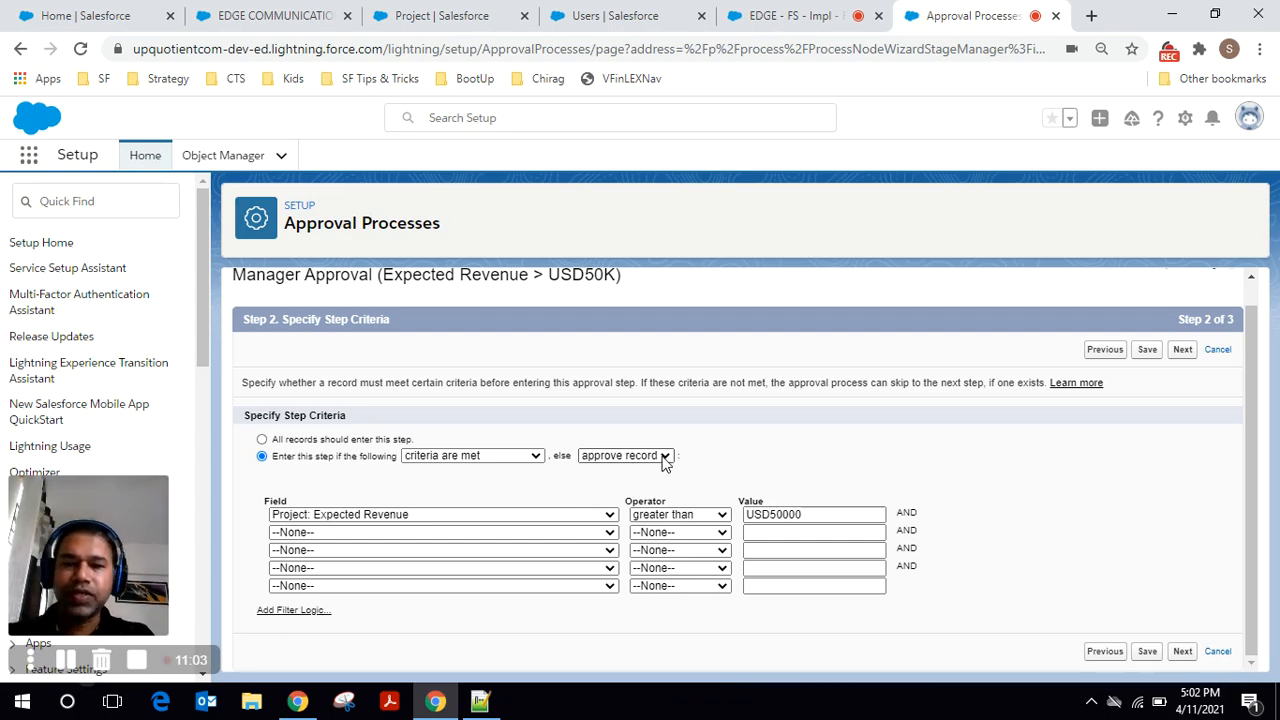
pyautogui.click(1182, 349)
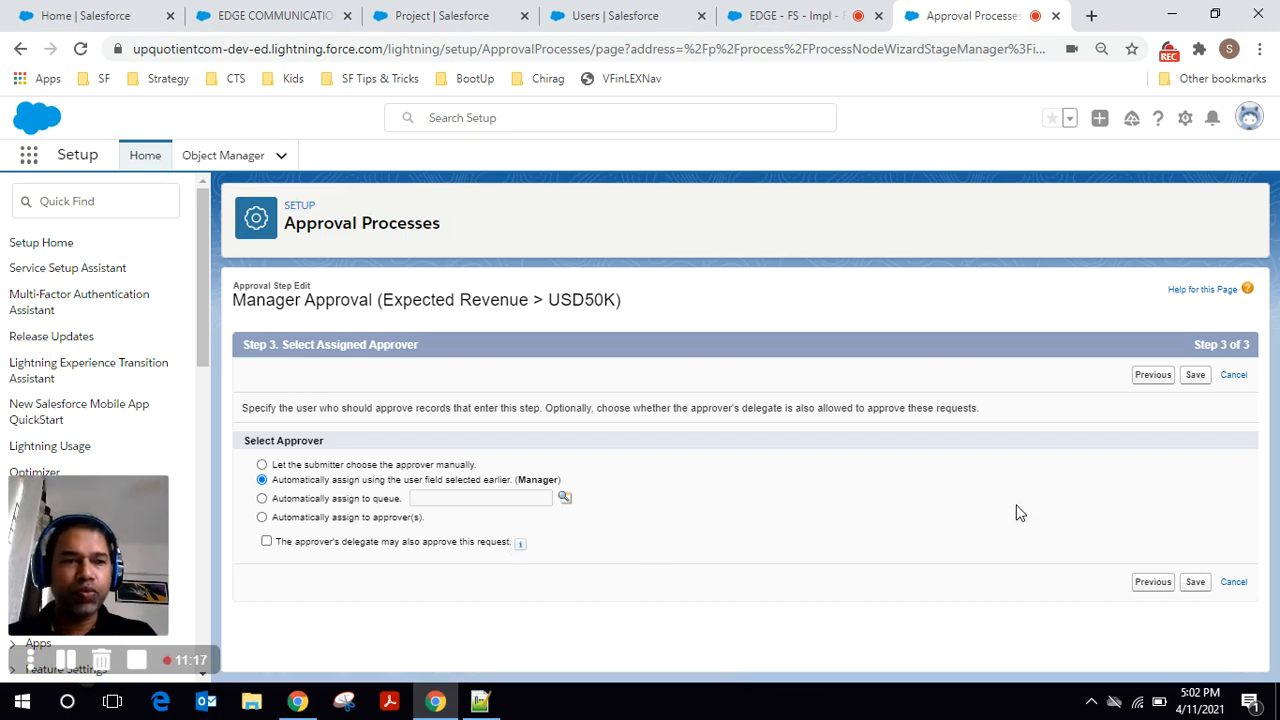
pyautogui.click(1233, 375)
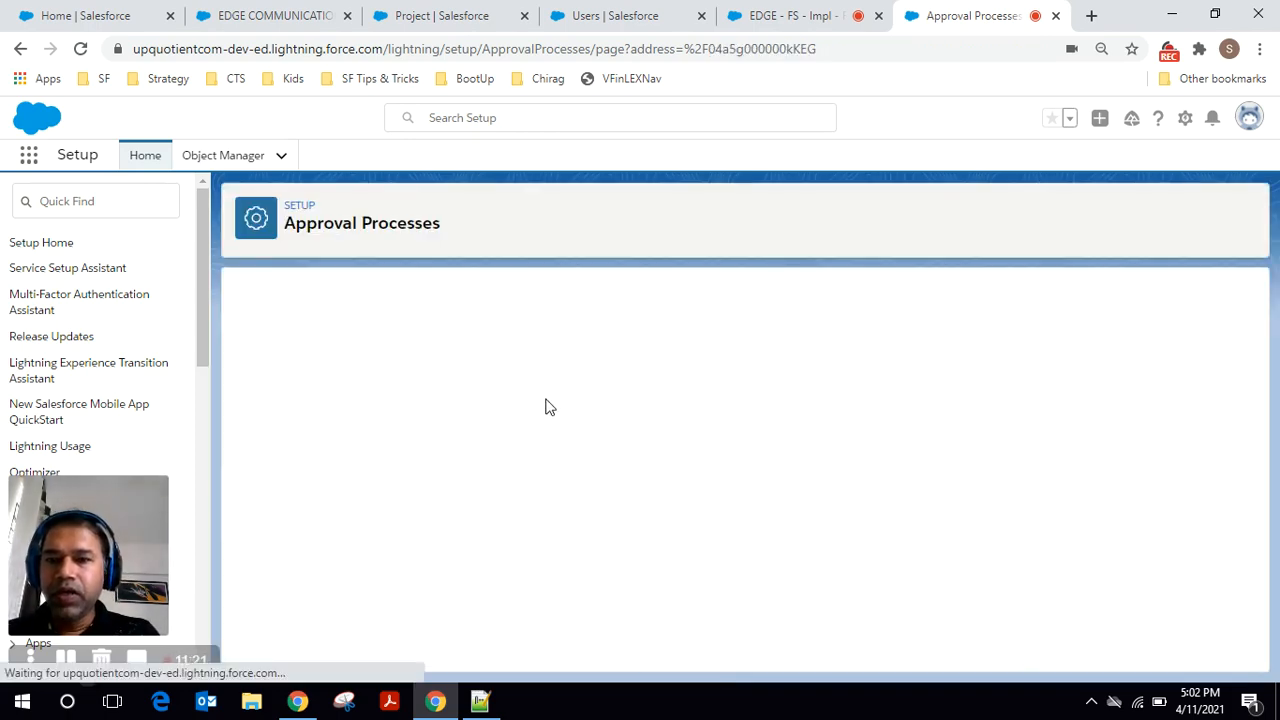
# Step: Examine the approval process's final approval, final rejection and recall actions, and recheck its definition and initial submission actions
pyautogui.scroll(-5, 547, 405)
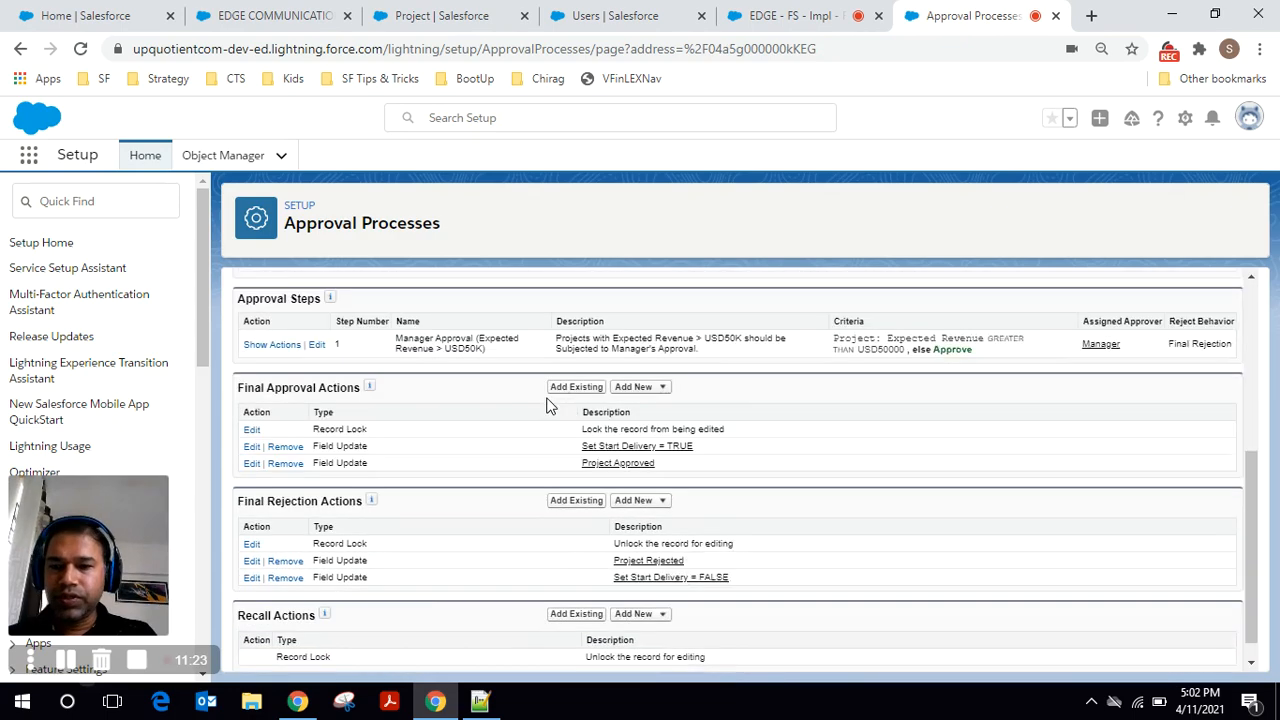
pyautogui.scroll(1, 549, 400)
pyautogui.scroll(-1, 549, 400)
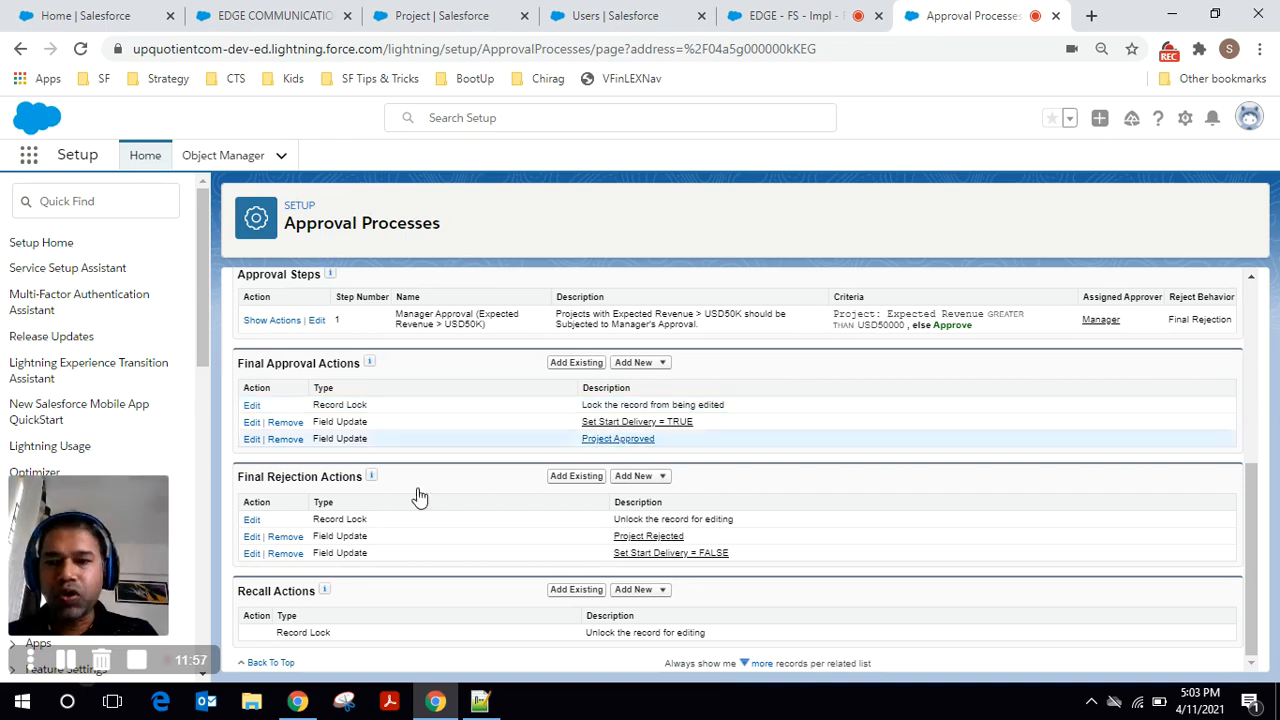
pyautogui.moveTo(408, 472)
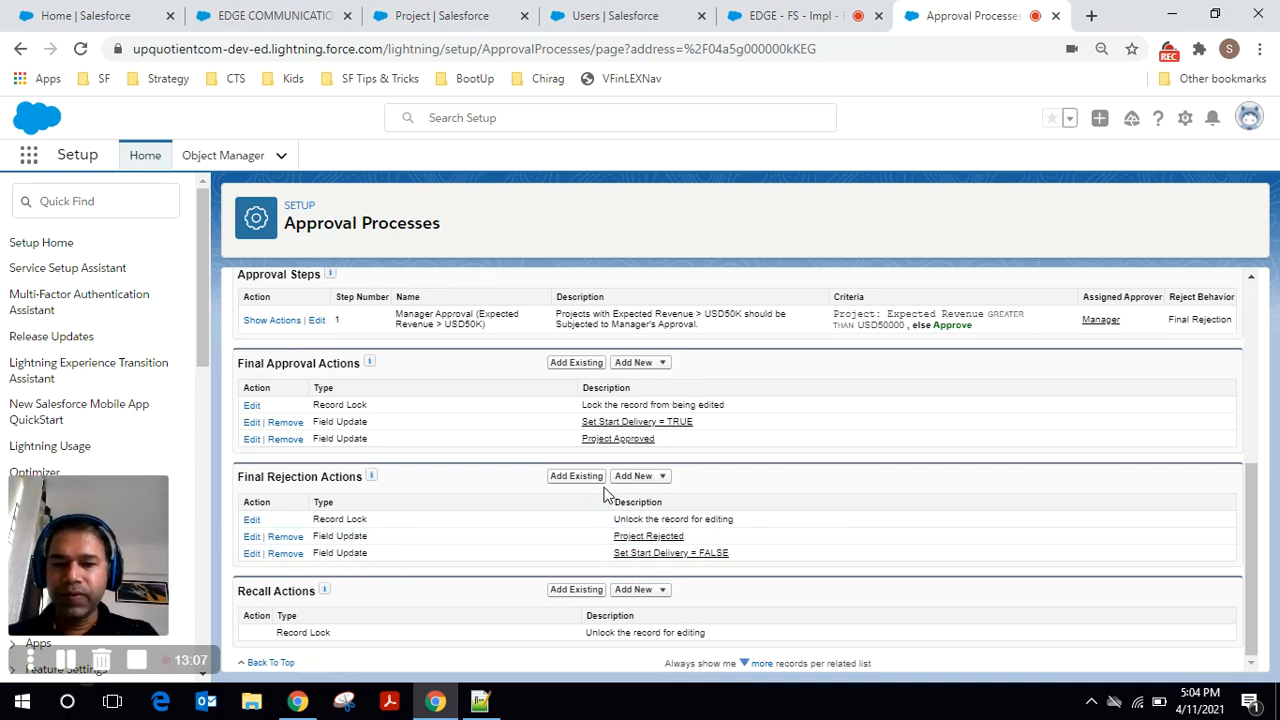
pyautogui.scroll(4, 603, 495)
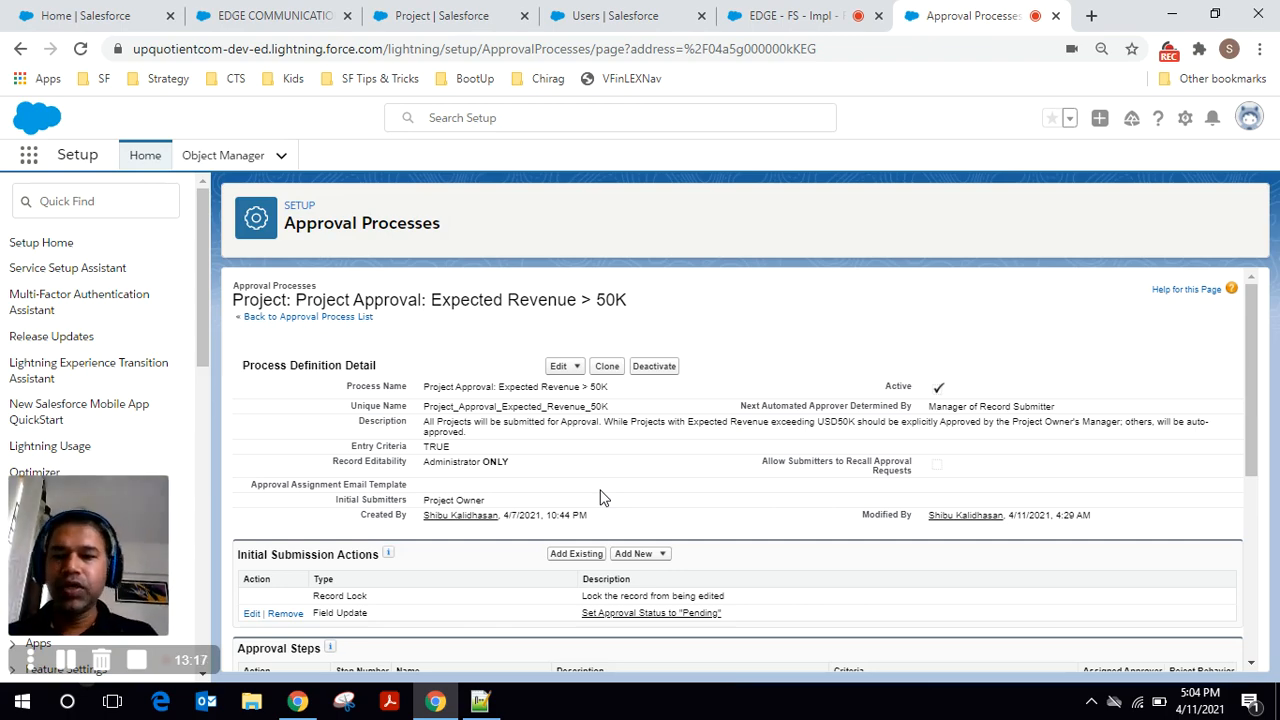
pyautogui.scroll(-2, 585, 465)
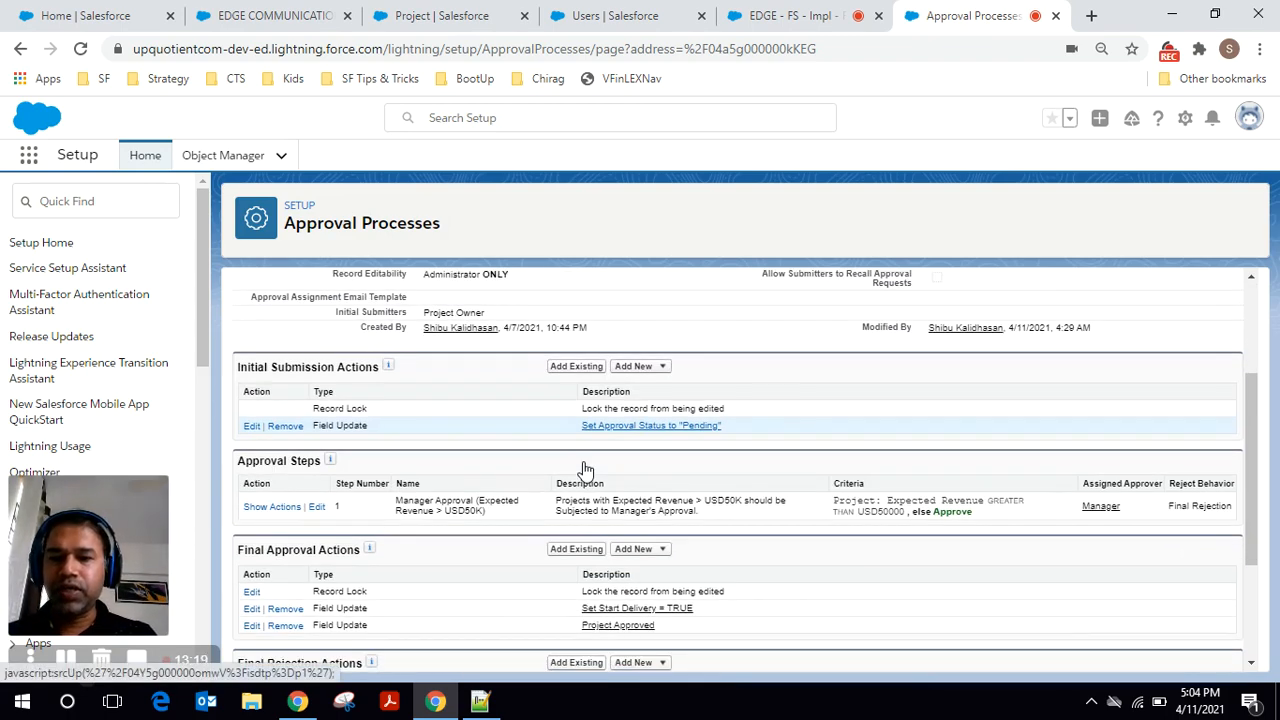
pyautogui.scroll(-2, 585, 468)
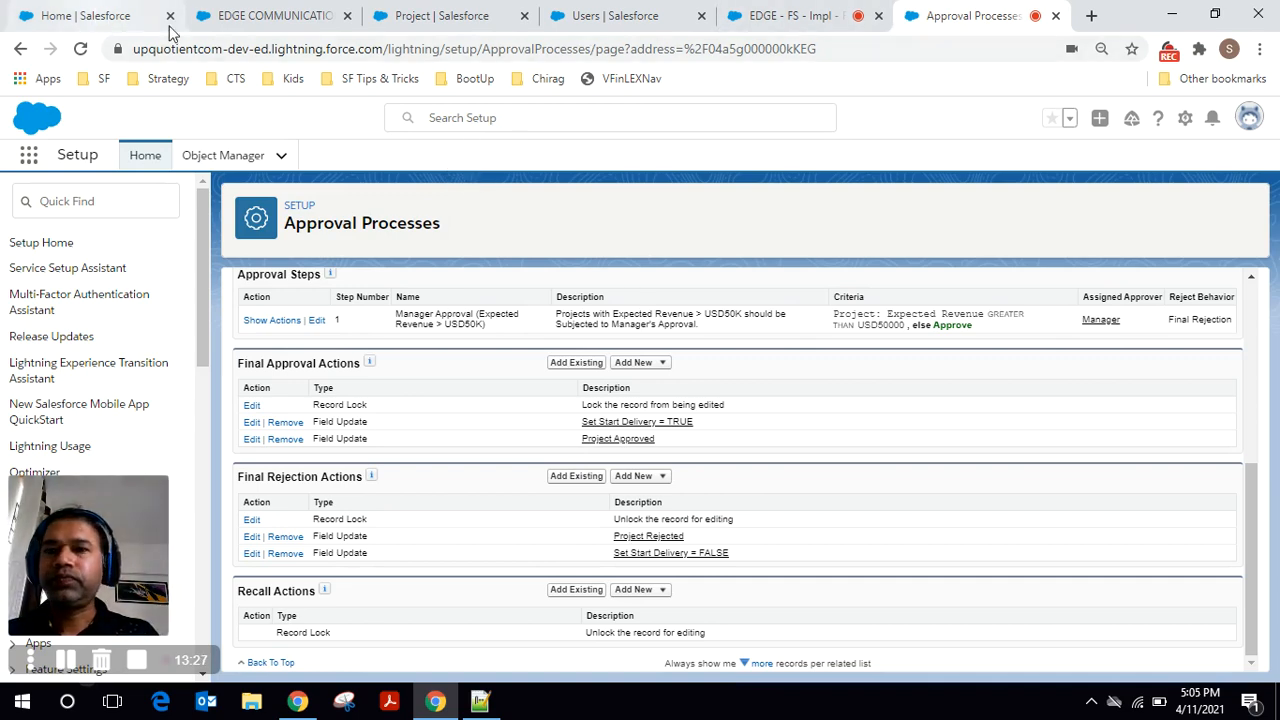
# Step: Find Process Builder from the Setup home page, open it and expand the versions of the Project Approval : Auto Submit process
pyautogui.click(117, 20)
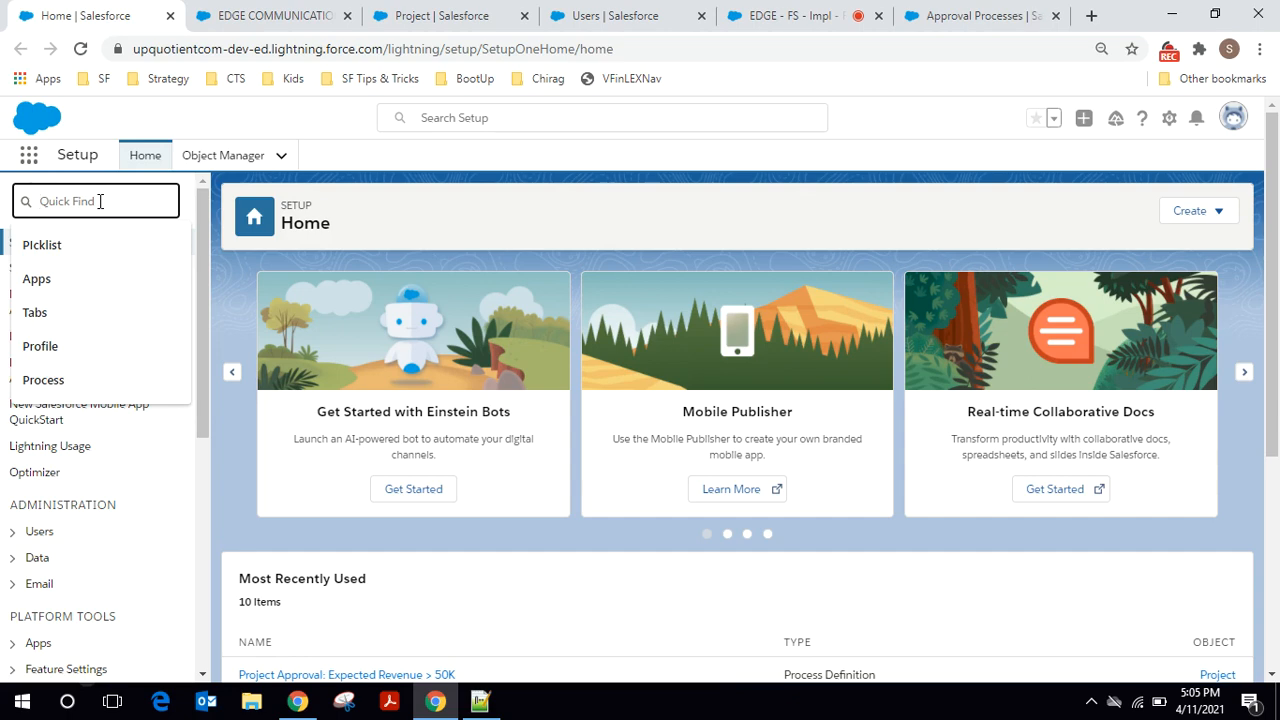
pyautogui.write('Process builder')
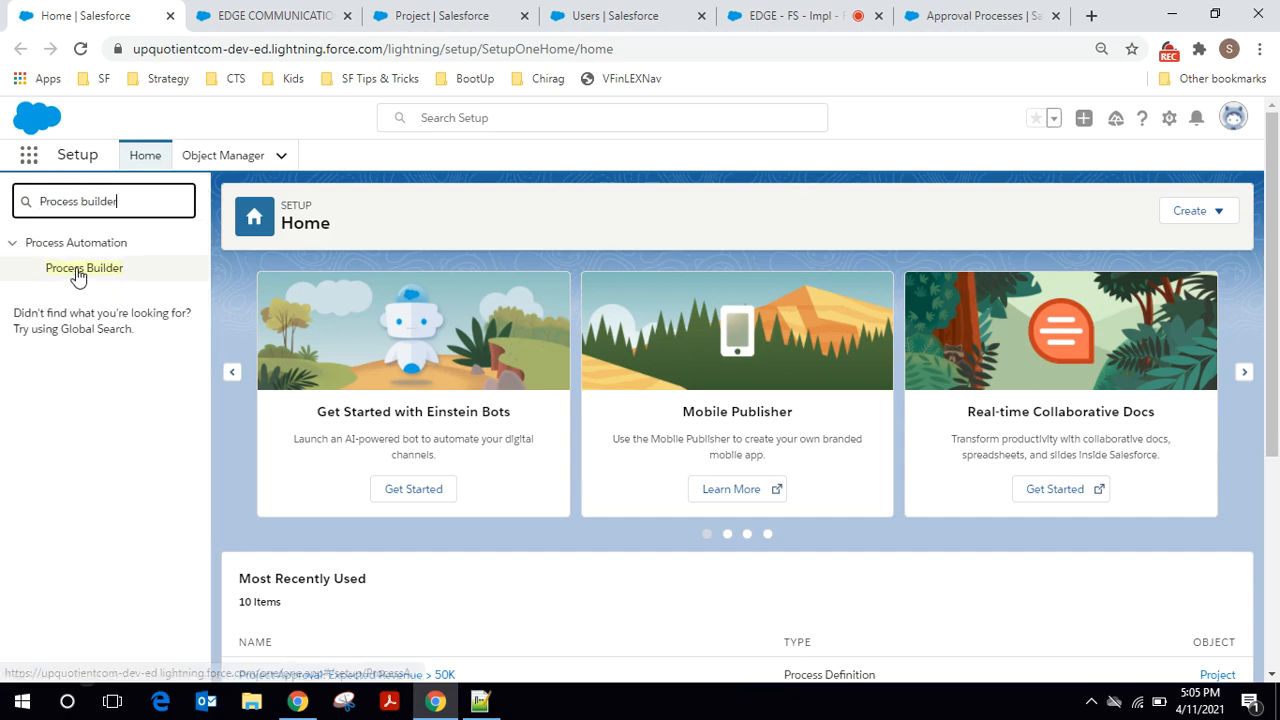
pyautogui.click(76, 270)
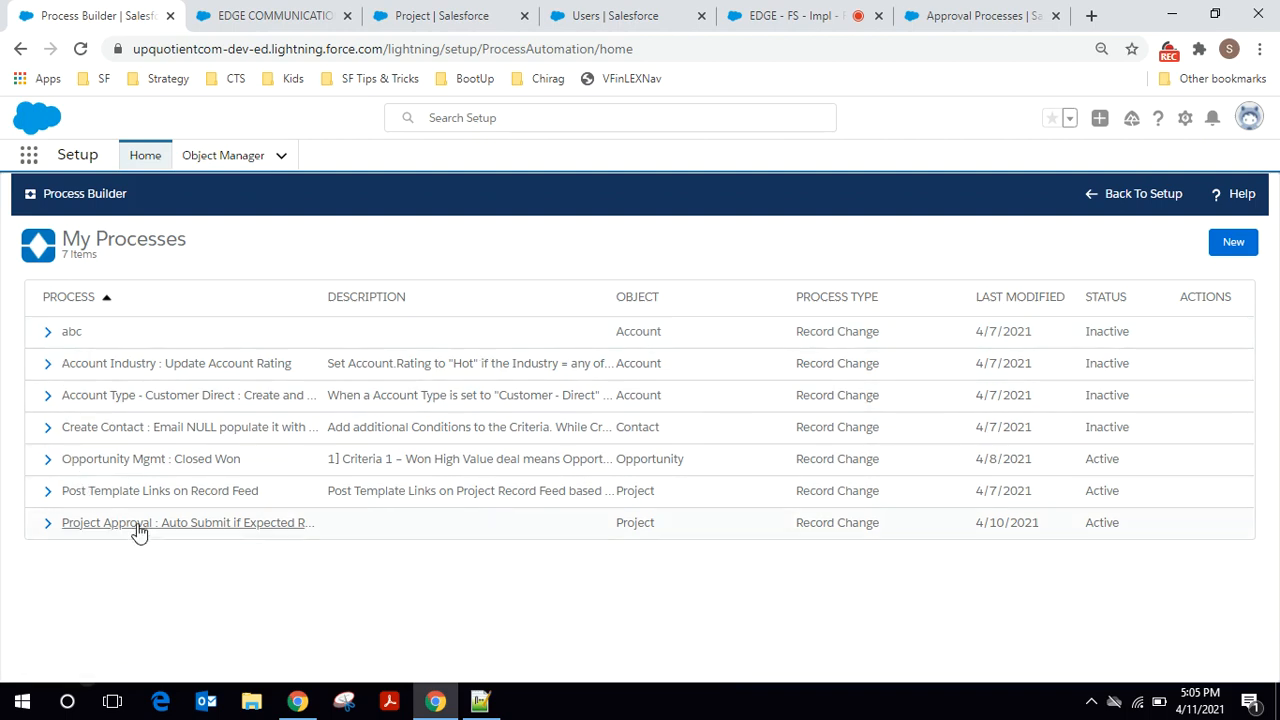
pyautogui.click(47, 524)
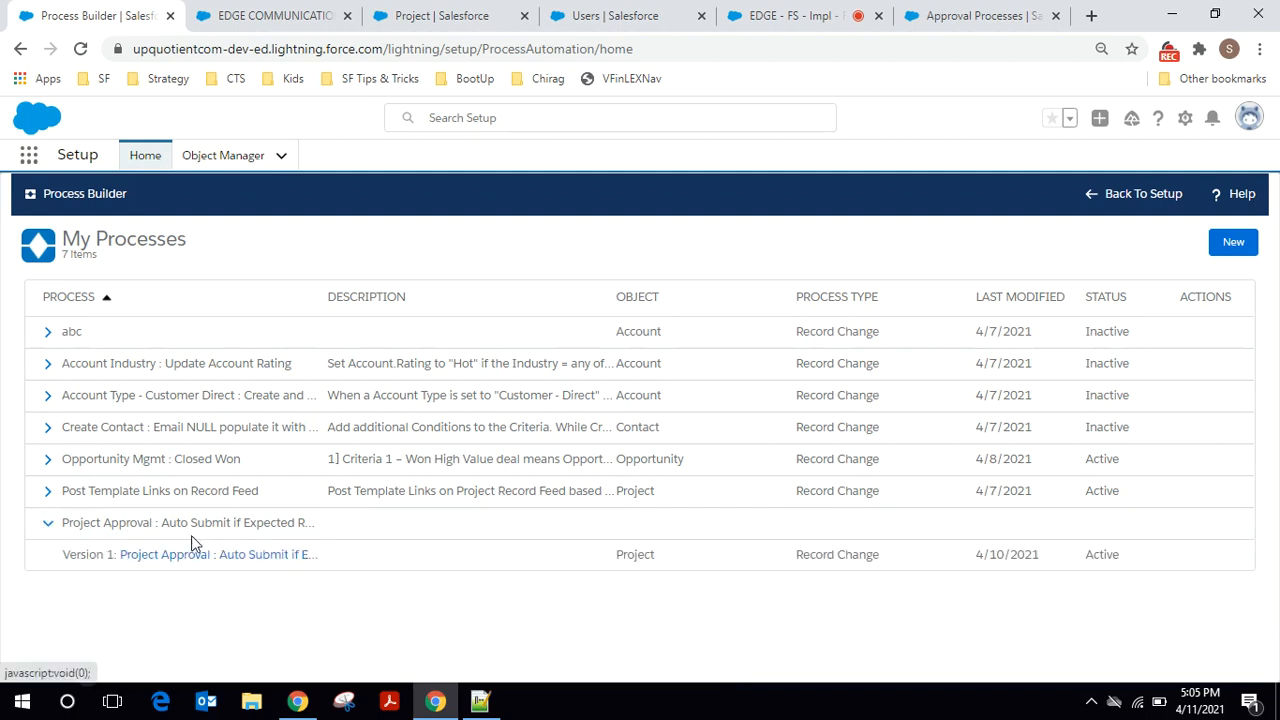
# Step: Open version 1 of the Project Approval : Auto Submit process and examine its criteria and the Submit Project for Approval action's settings and comments
pyautogui.click(244, 556)
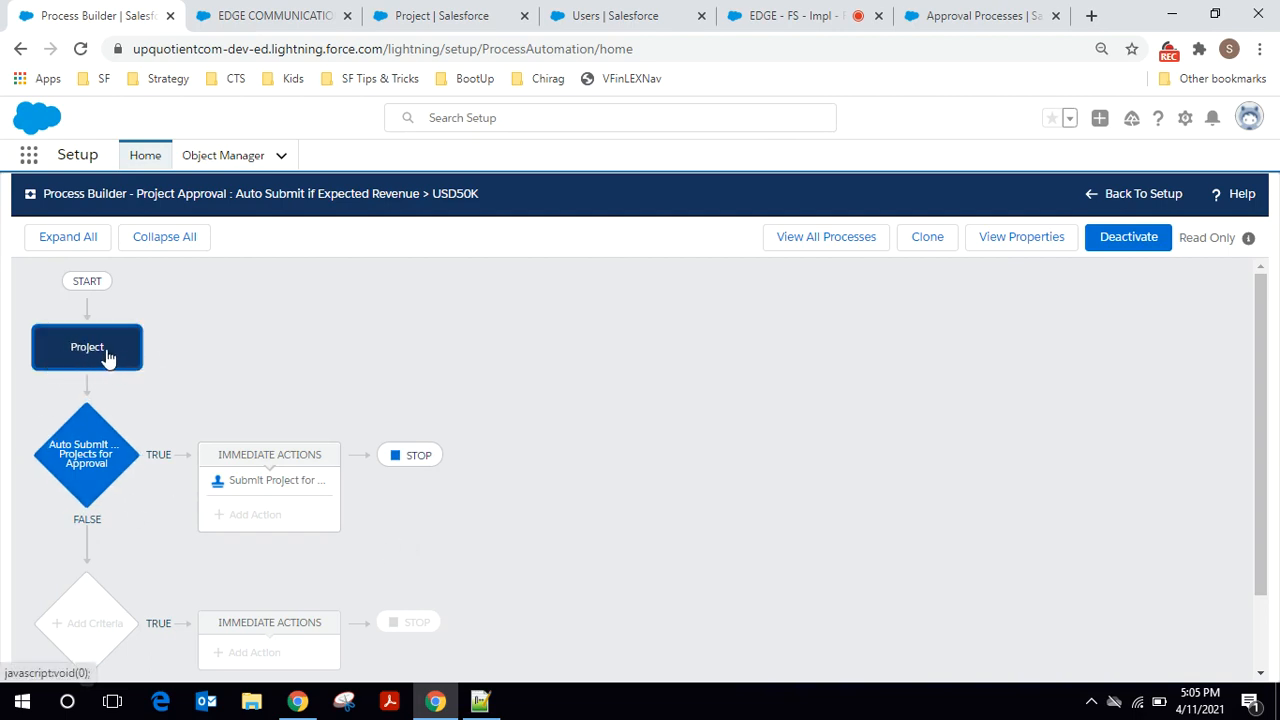
pyautogui.click(85, 466)
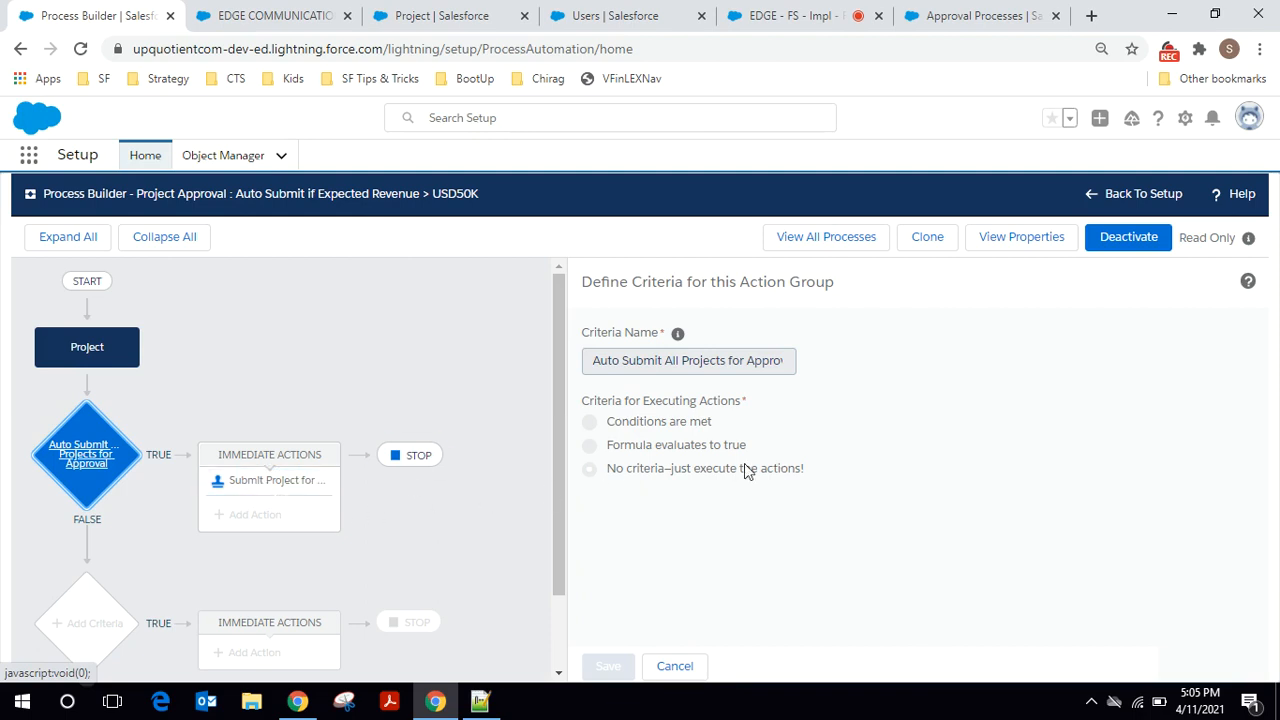
pyautogui.click(250, 482)
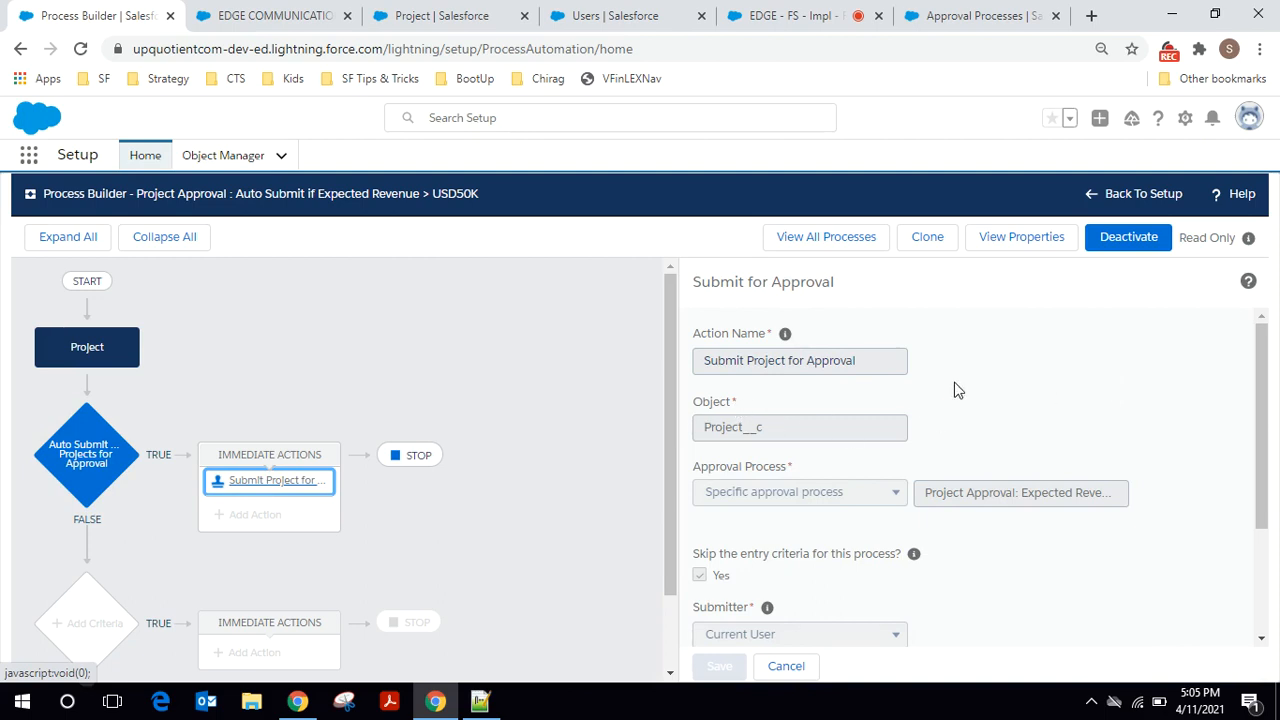
pyautogui.scroll(-3, 955, 390)
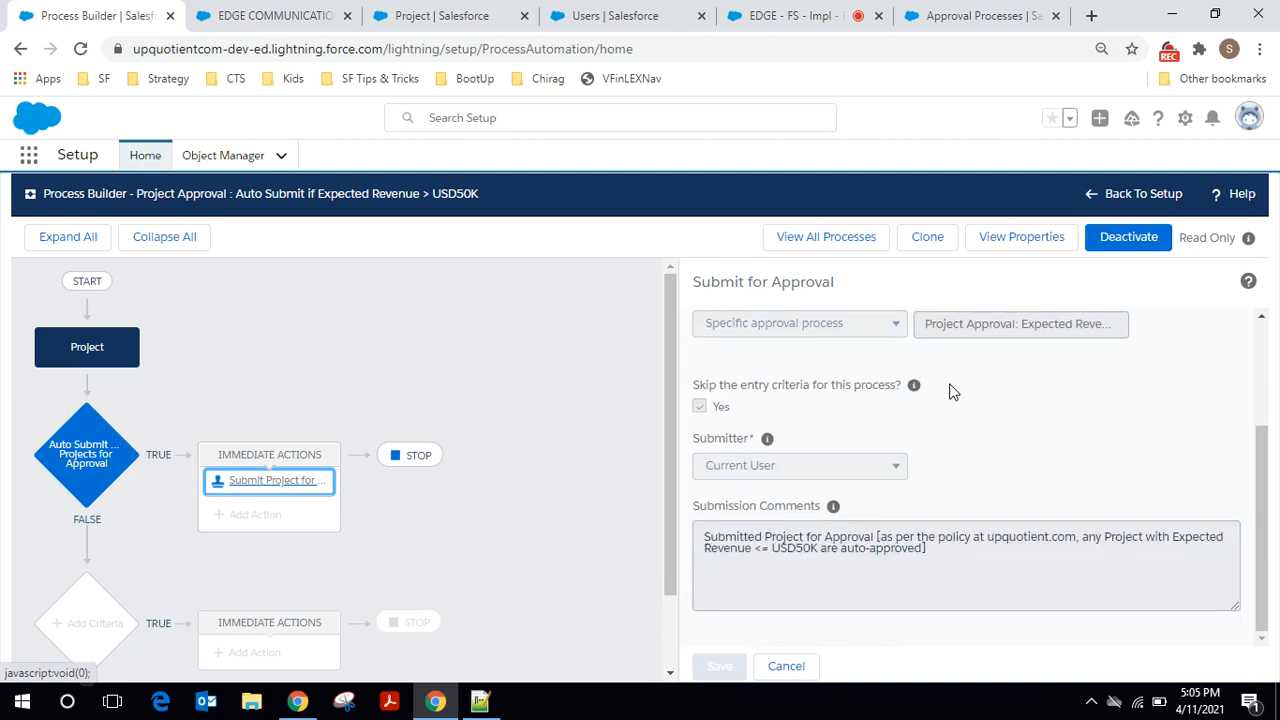
pyautogui.scroll(1, 951, 390)
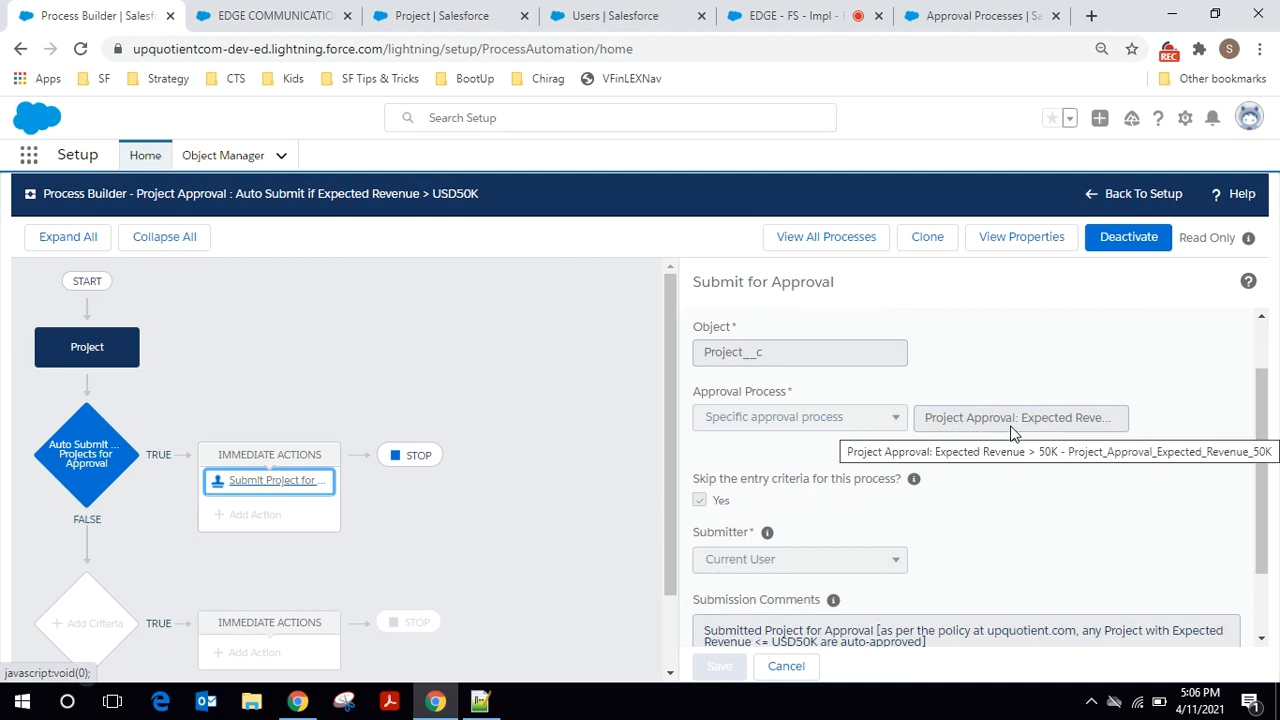
pyautogui.scroll(-1, 1012, 430)
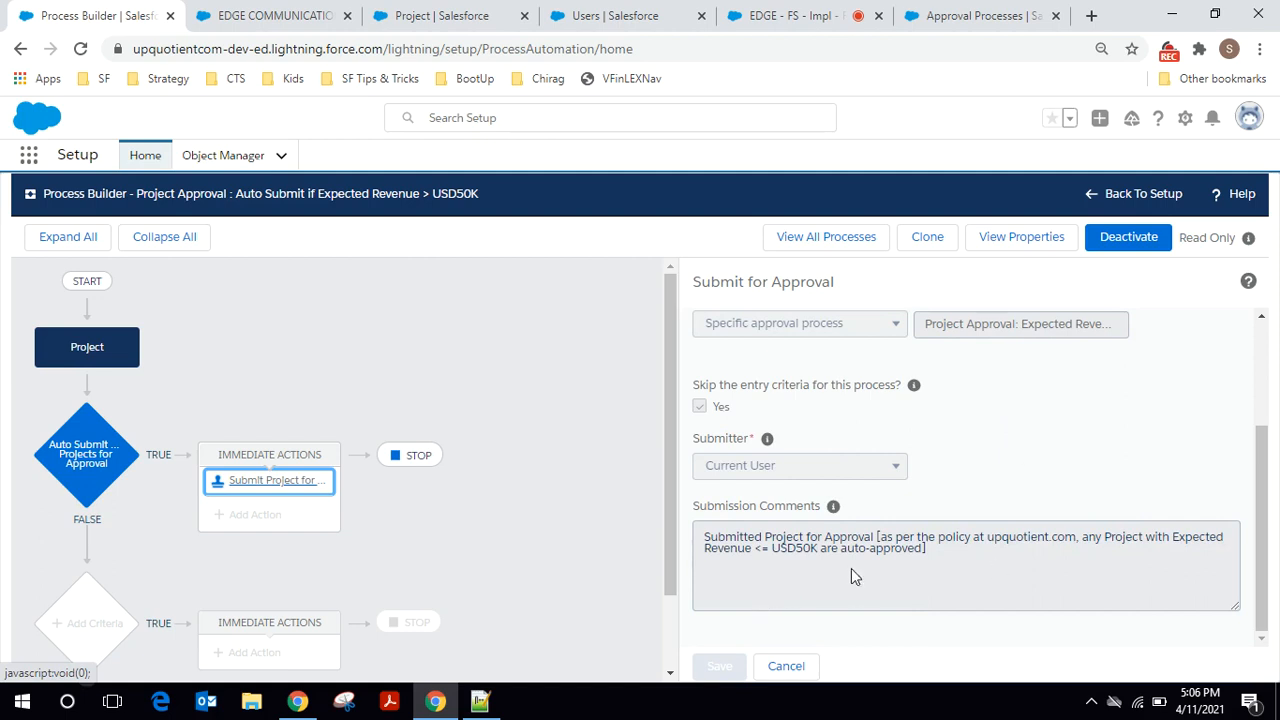
pyautogui.moveTo(704, 537); pyautogui.dragTo(941, 548)
pyautogui.click(972, 548)
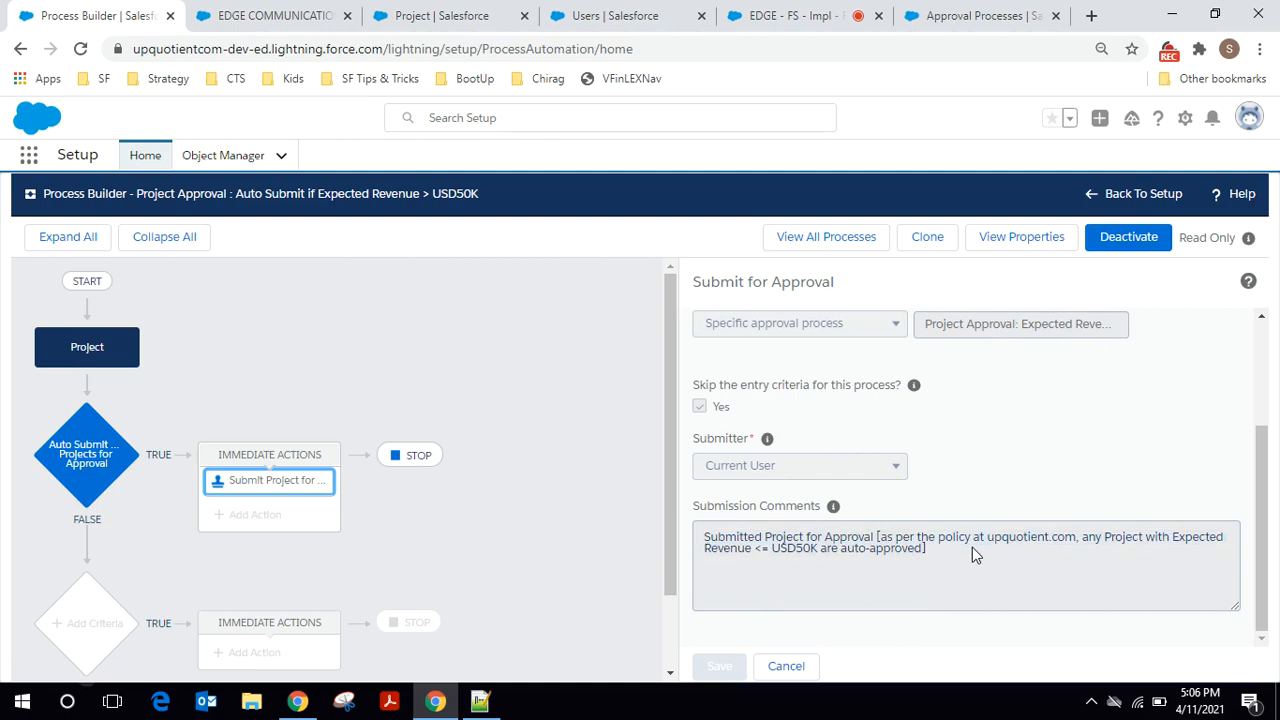
pyautogui.scroll(1, 966, 550)
pyautogui.scroll(2, 966, 555)
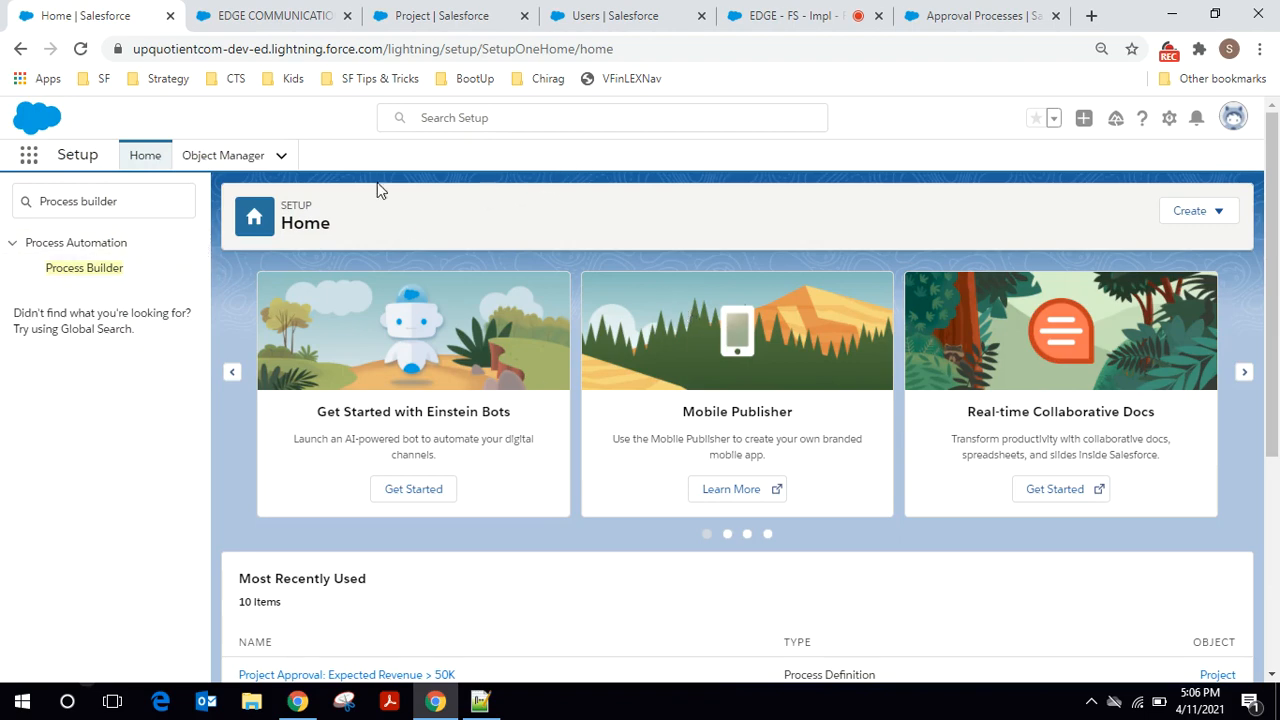
# Step: Go to the Users list and log in as the user assigned the Custom: Sales Profile
pyautogui.click(320, 22)
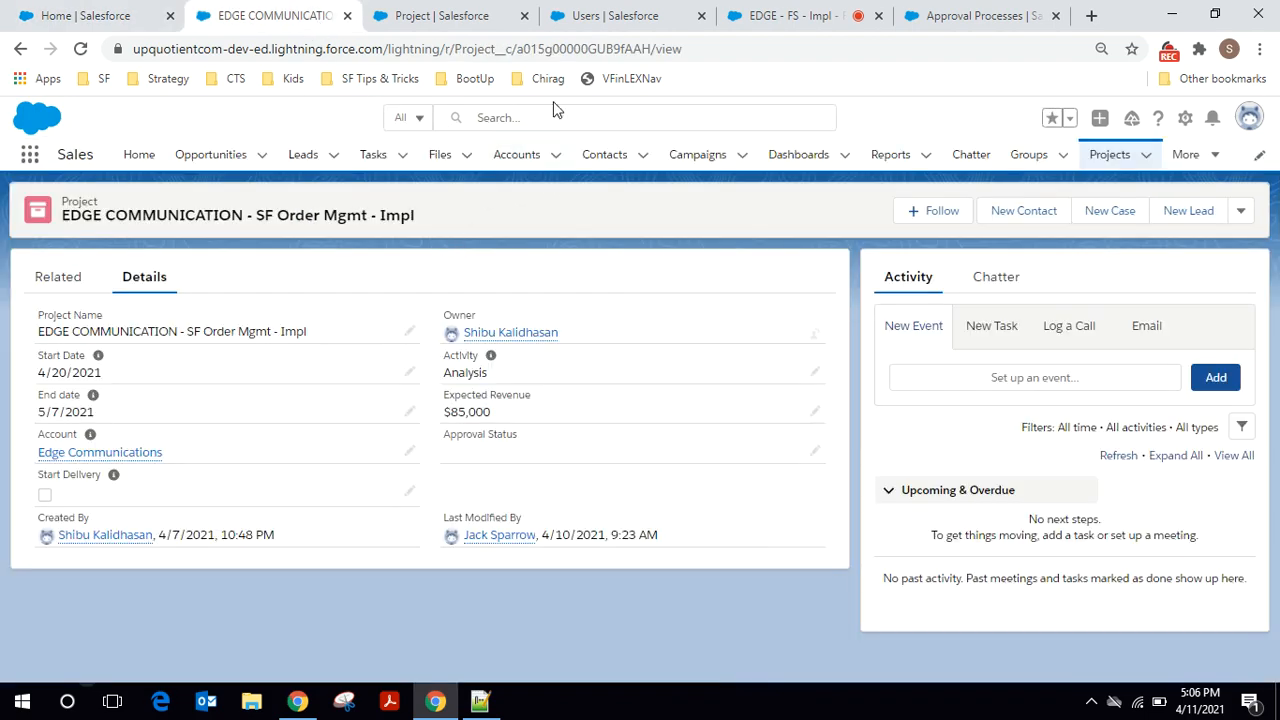
pyautogui.click(578, 20)
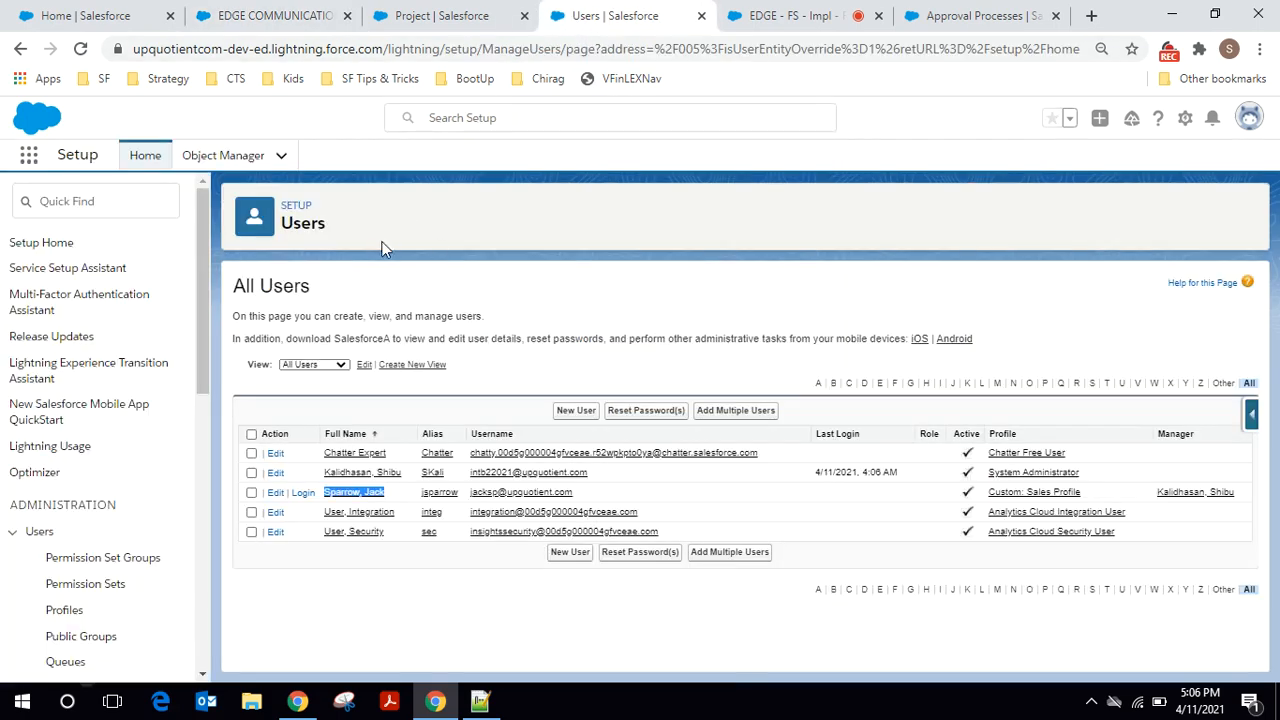
pyautogui.click(386, 602)
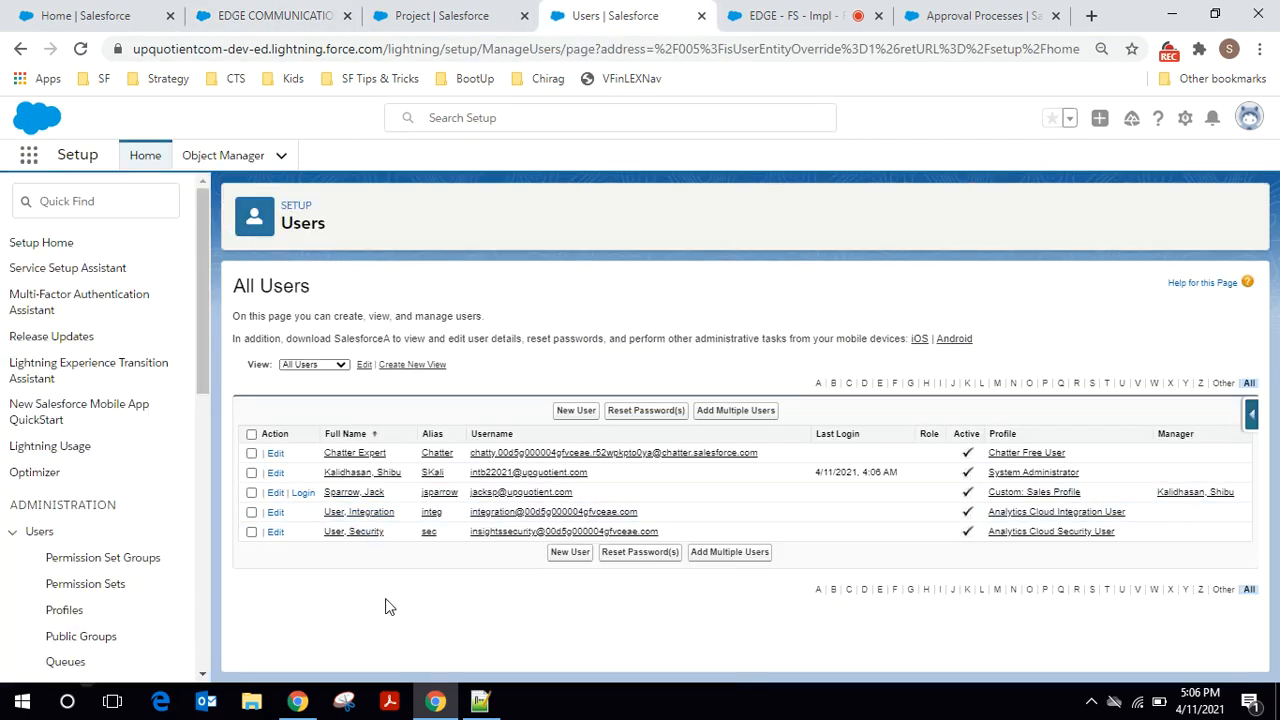
pyautogui.click(300, 494)
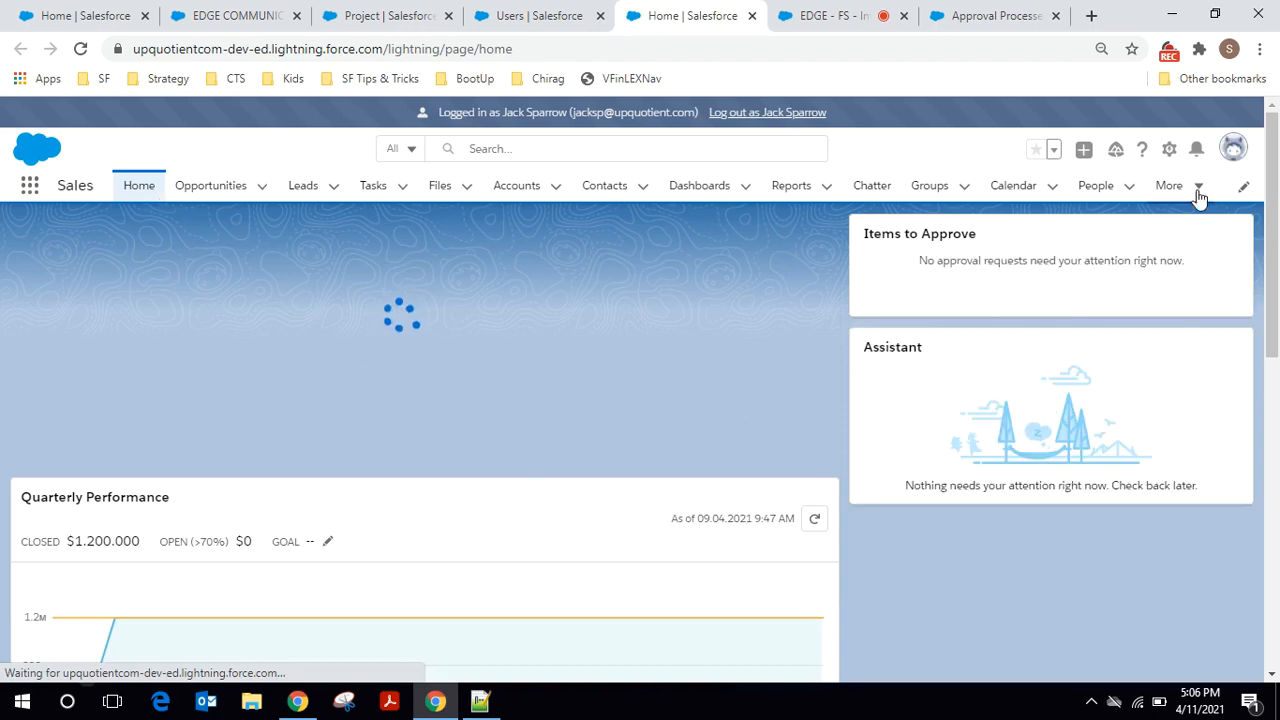
# Step: Open Projects in the Sales app and start a new project named Edge Comm - SFA - SD
pyautogui.click(1198, 188)
pyautogui.click(1165, 288)
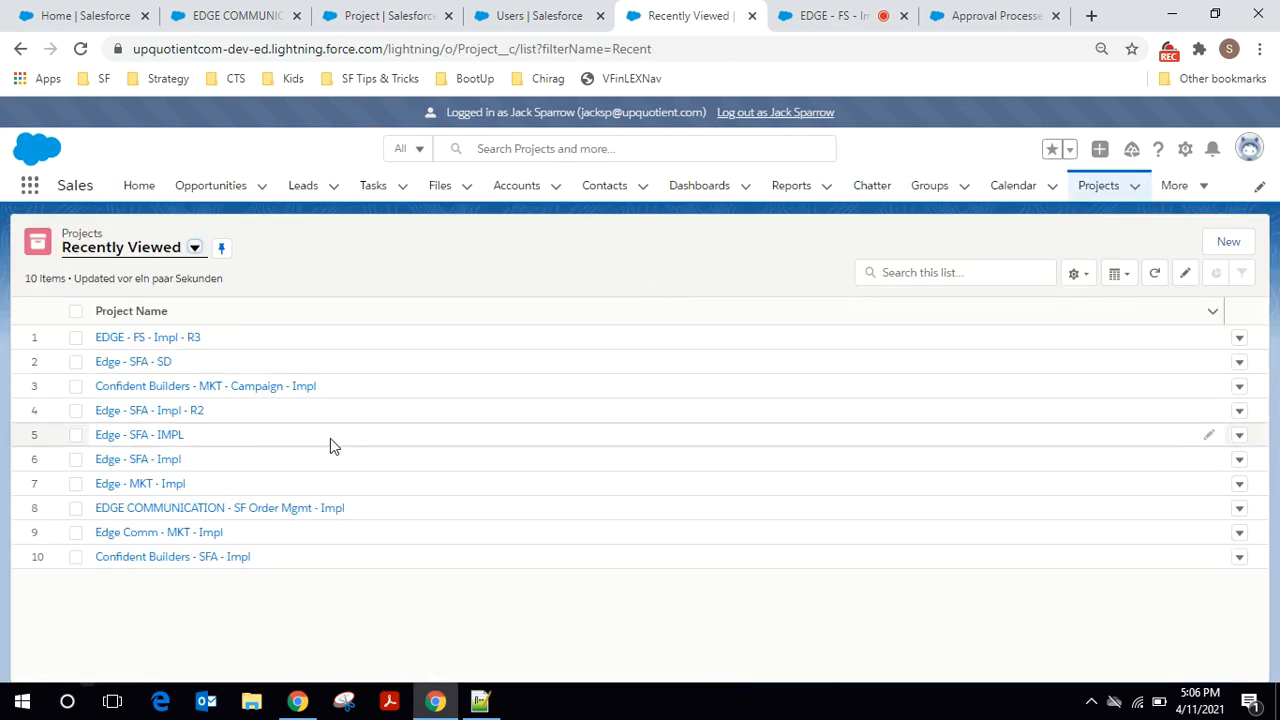
pyautogui.click(1228, 243)
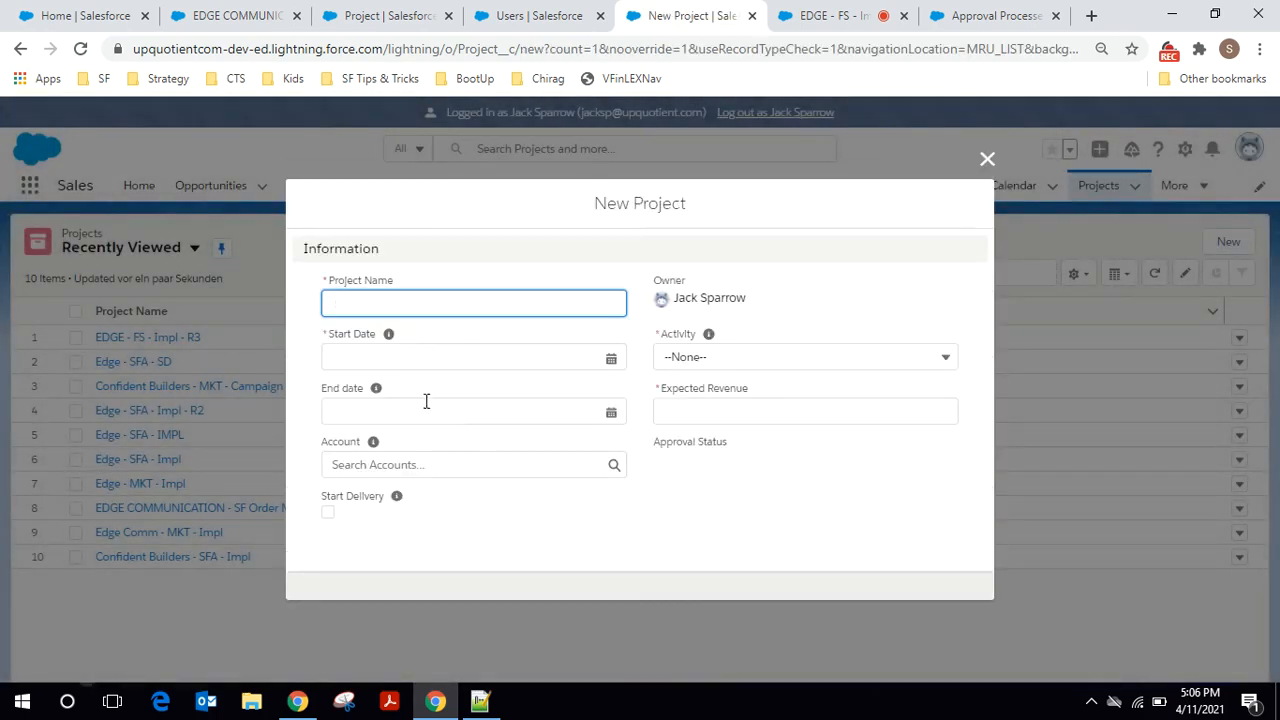
pyautogui.click(397, 302)
pyautogui.write('Ed')
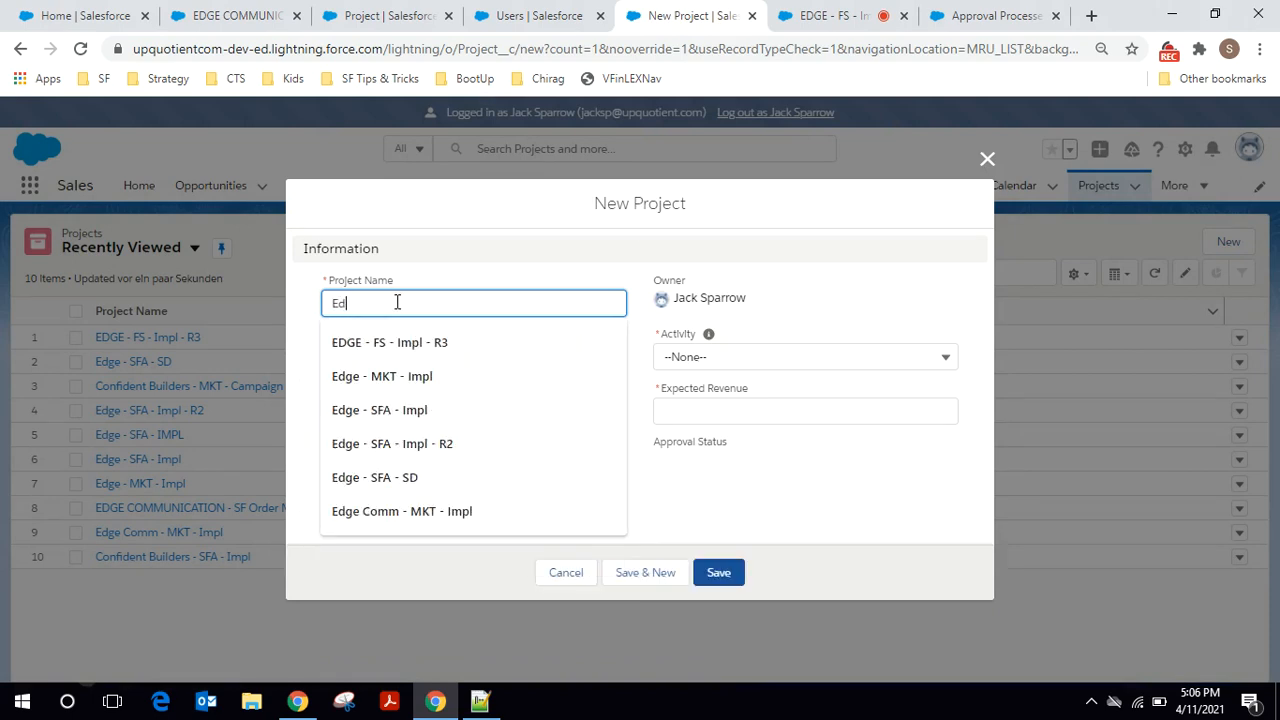
pyautogui.write('ge C')
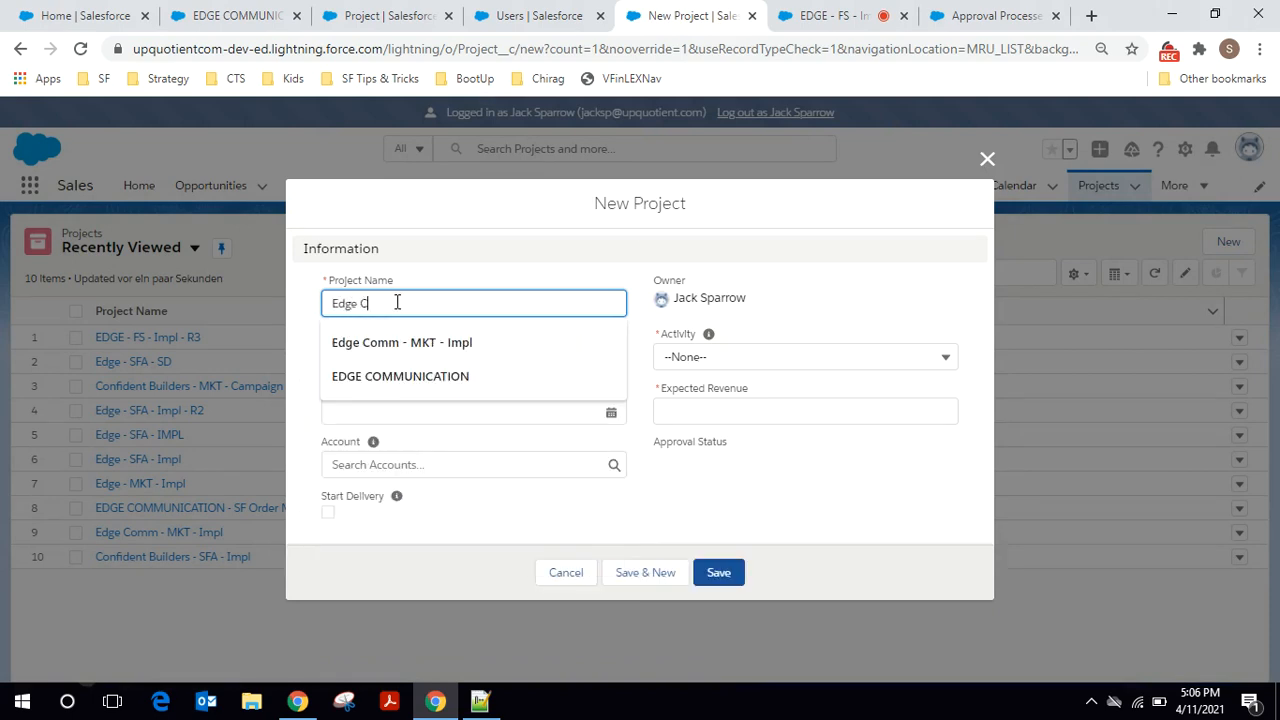
pyautogui.write('omm SFA - SD')
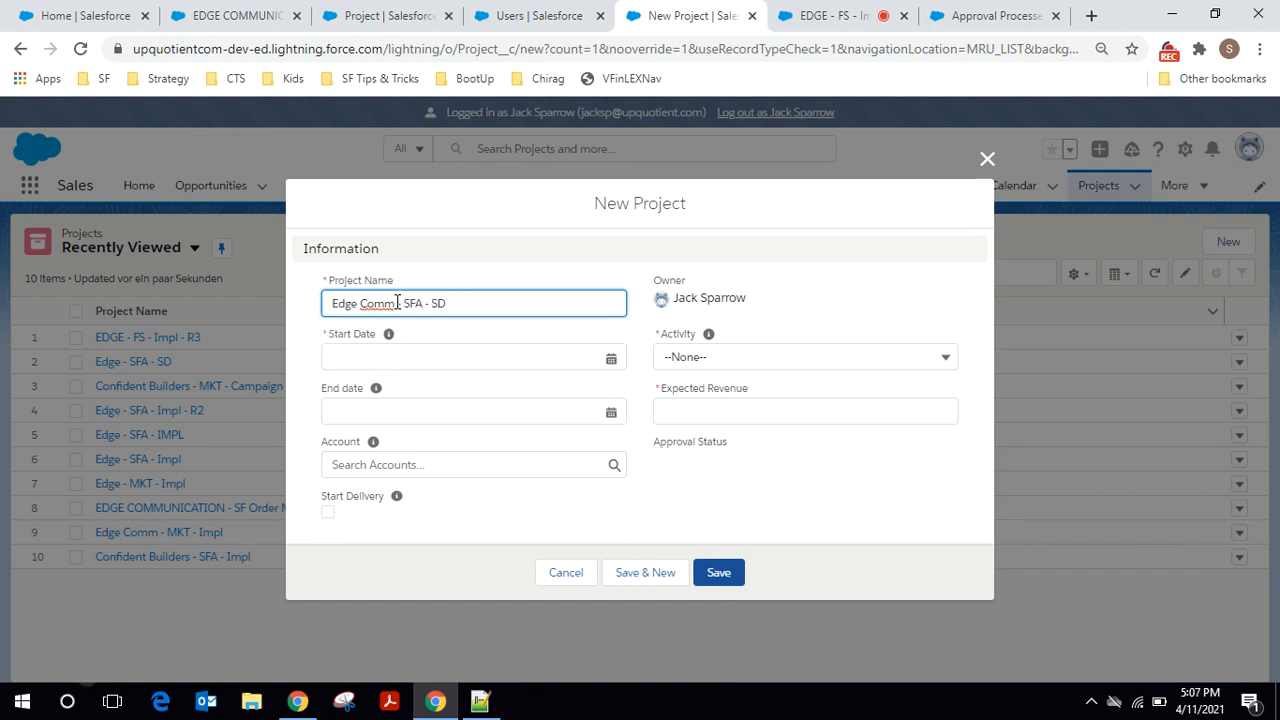
# Step: Set the new project's start date to 20.04.2021 and its end date to 30.04.2021
pyautogui.click(422, 360)
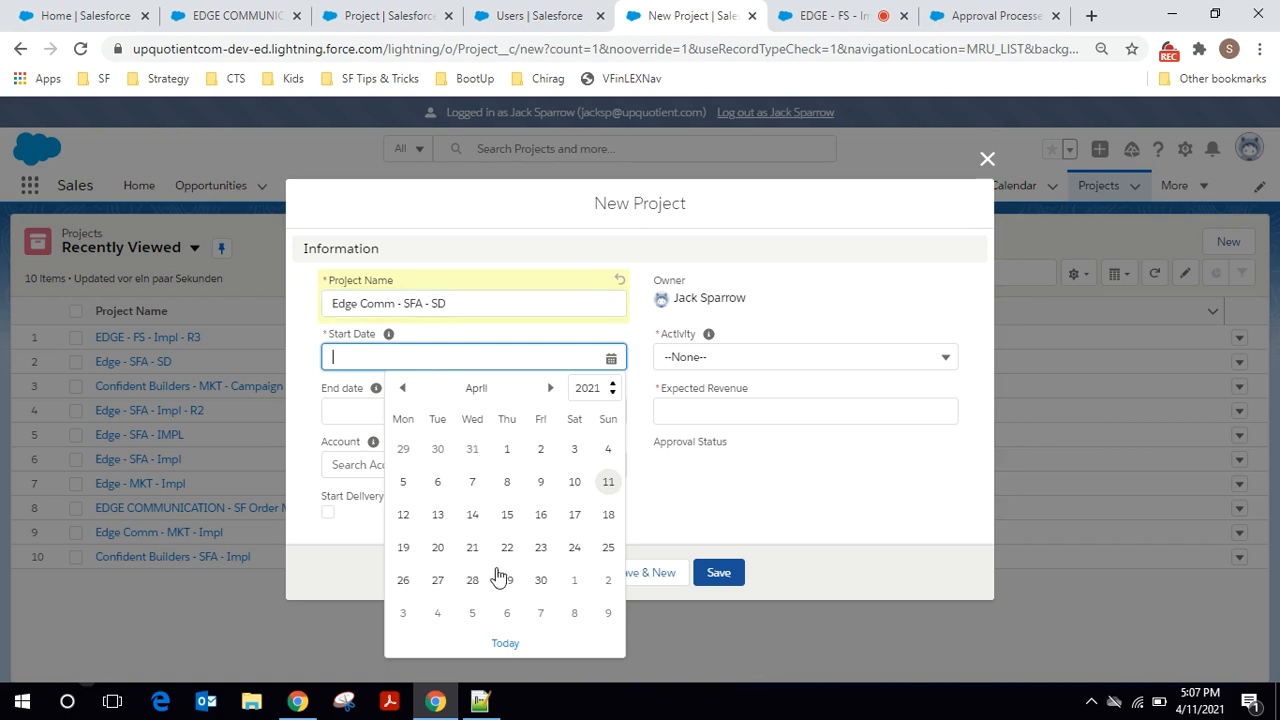
pyautogui.click(440, 553)
pyautogui.click(416, 407)
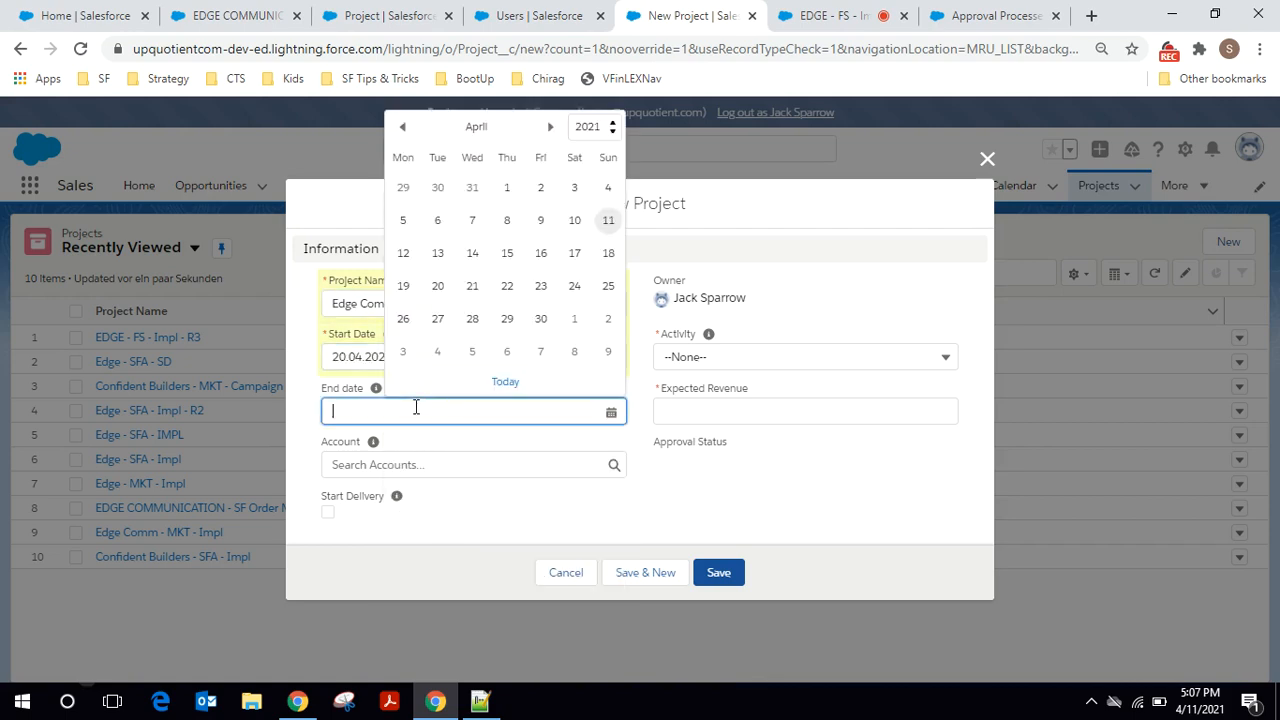
pyautogui.click(540, 318)
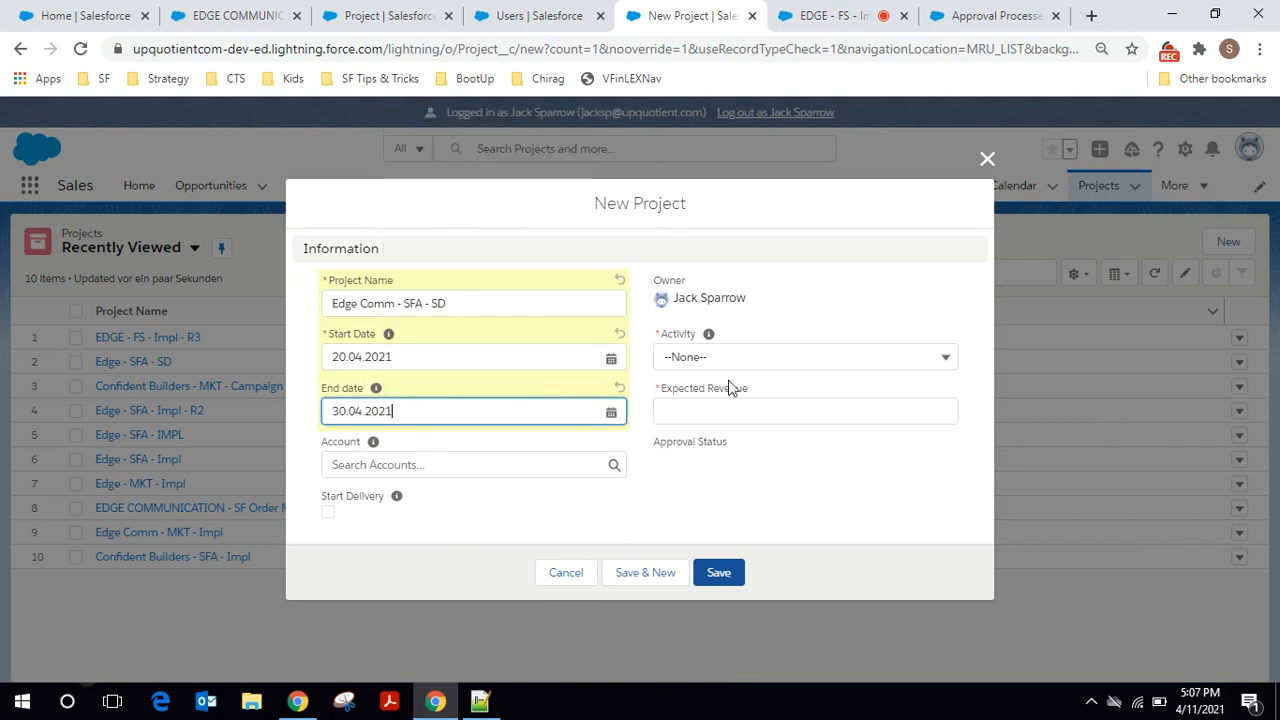
# Step: Set the project's Activity to Solution Design and its Expected Revenue to 12000
pyautogui.click(808, 357)
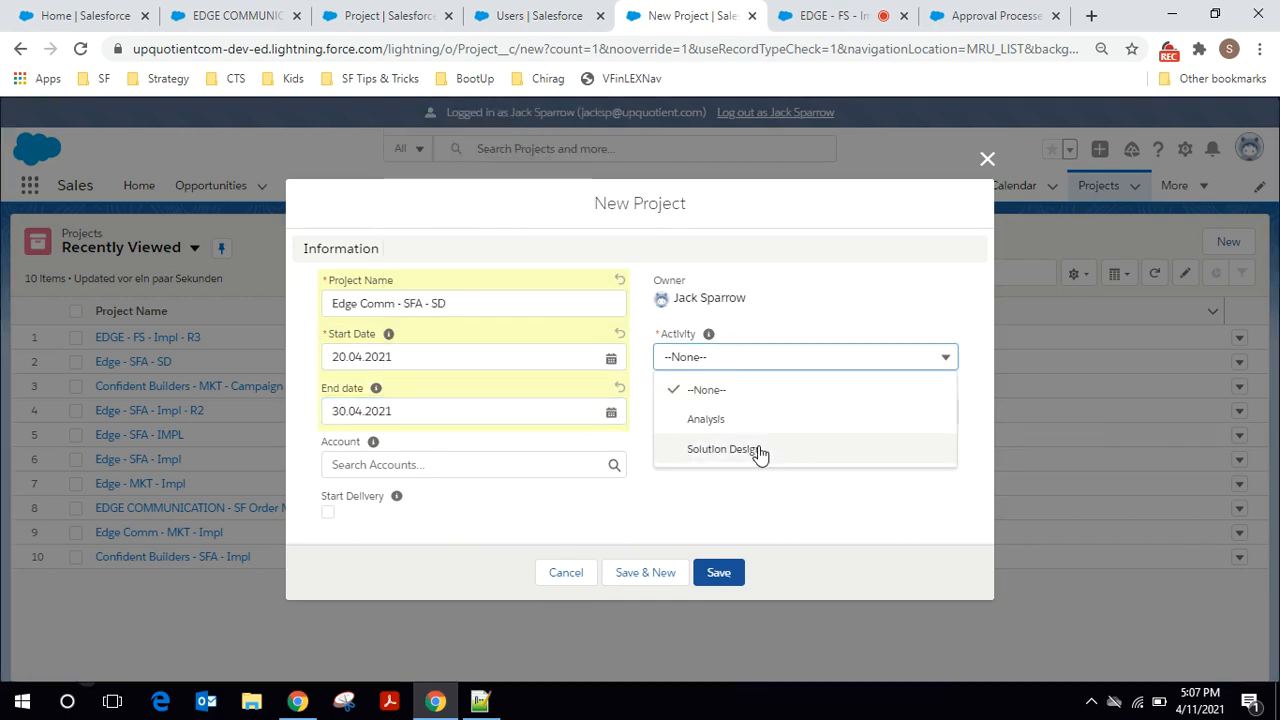
pyautogui.click(760, 451)
pyautogui.click(815, 297)
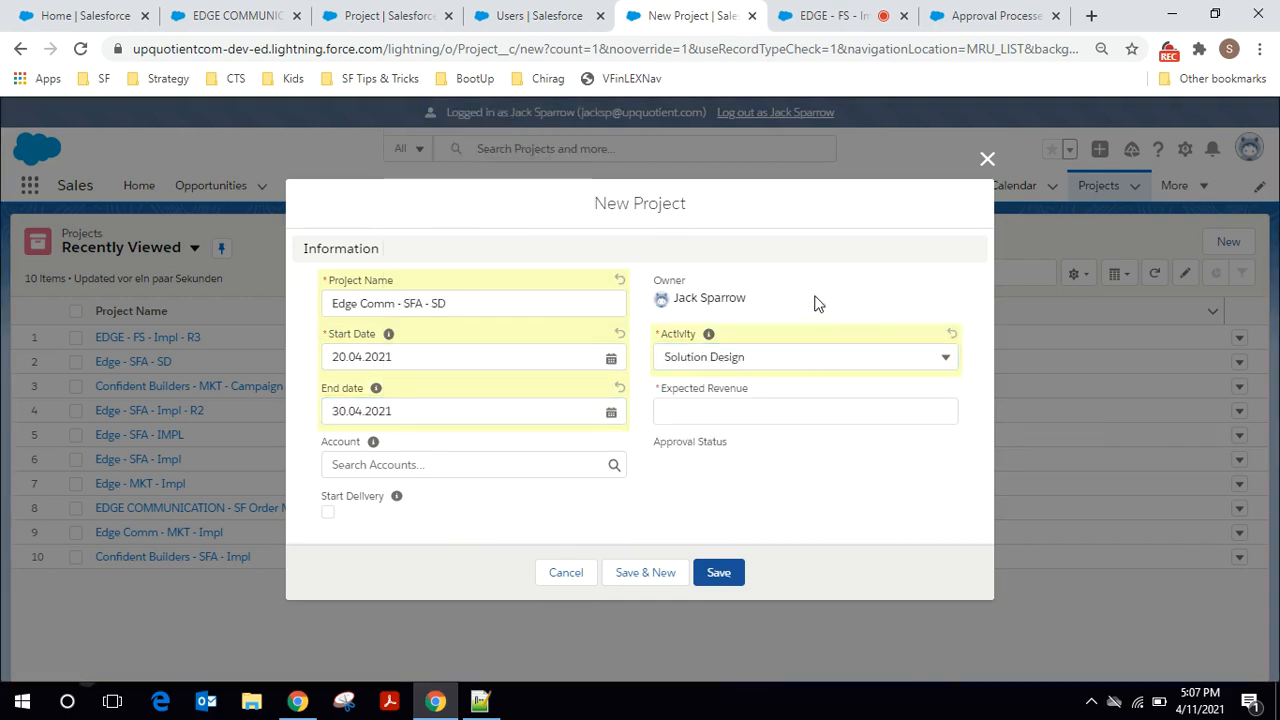
pyautogui.click(685, 411)
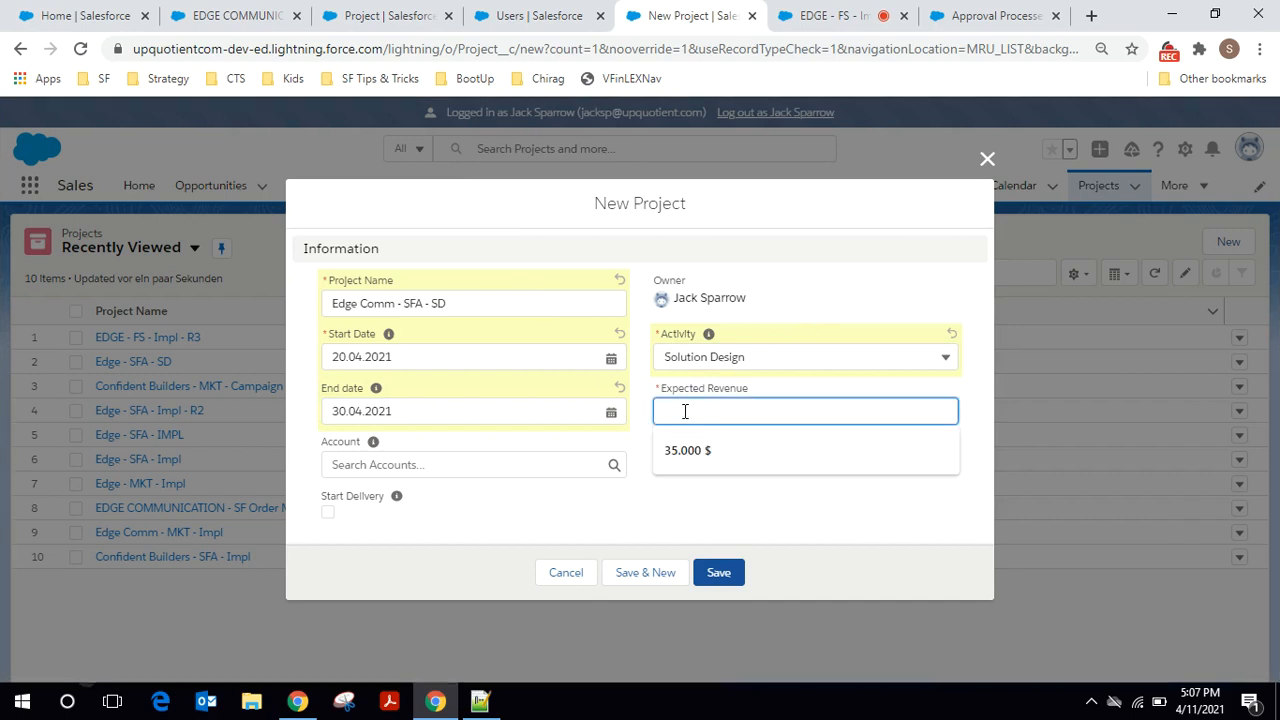
pyautogui.write('1')
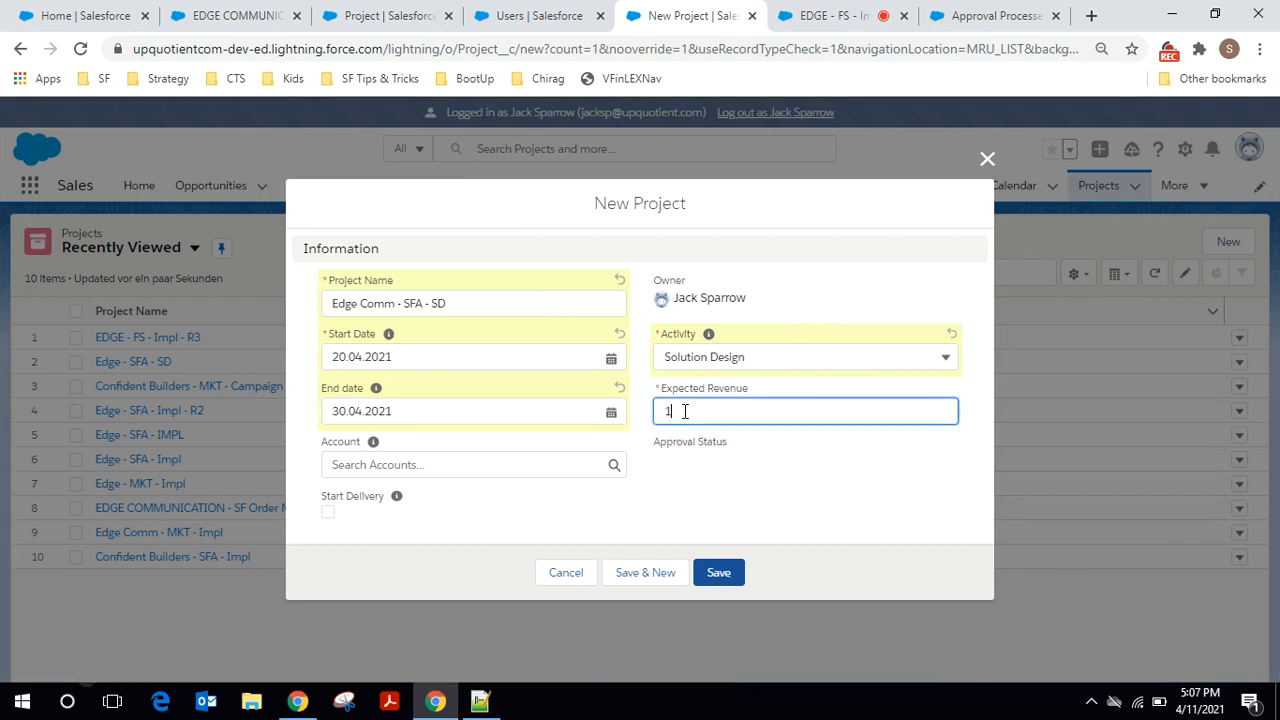
pyautogui.write('2000')
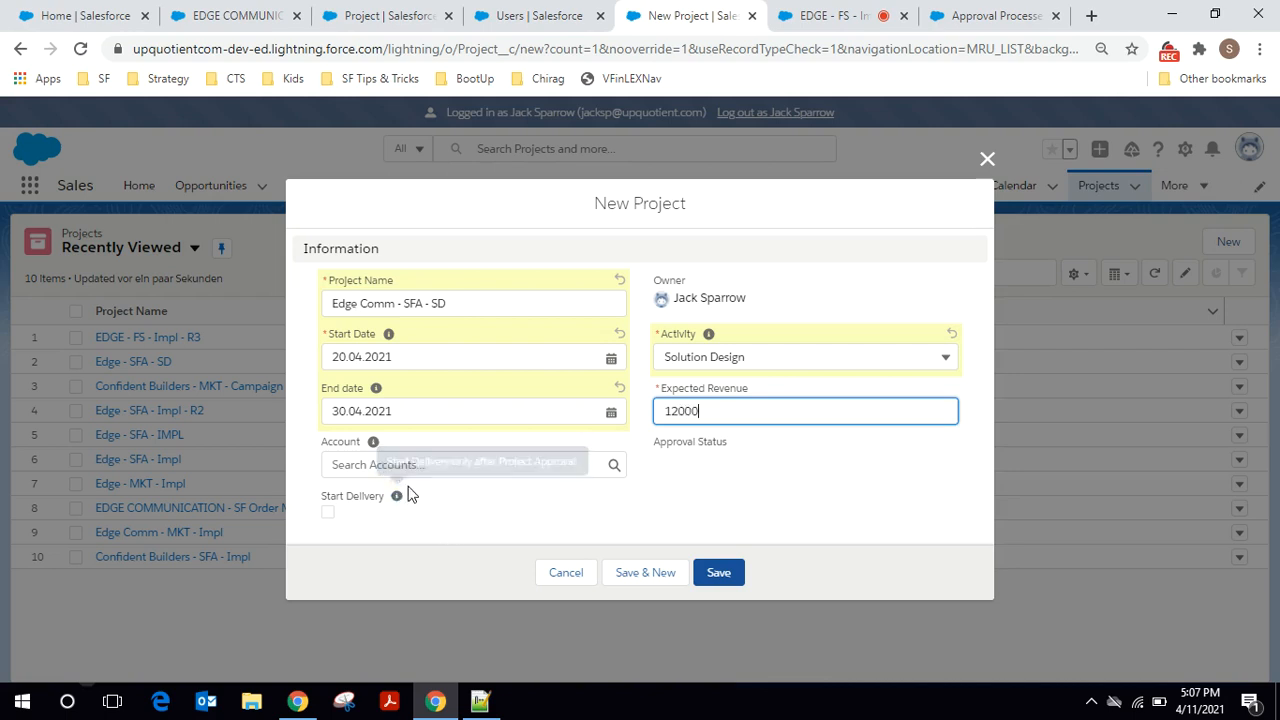
# Step: Link the project to the Edge Communications account and save it with Start Delivery left unchecked
pyautogui.click(355, 465)
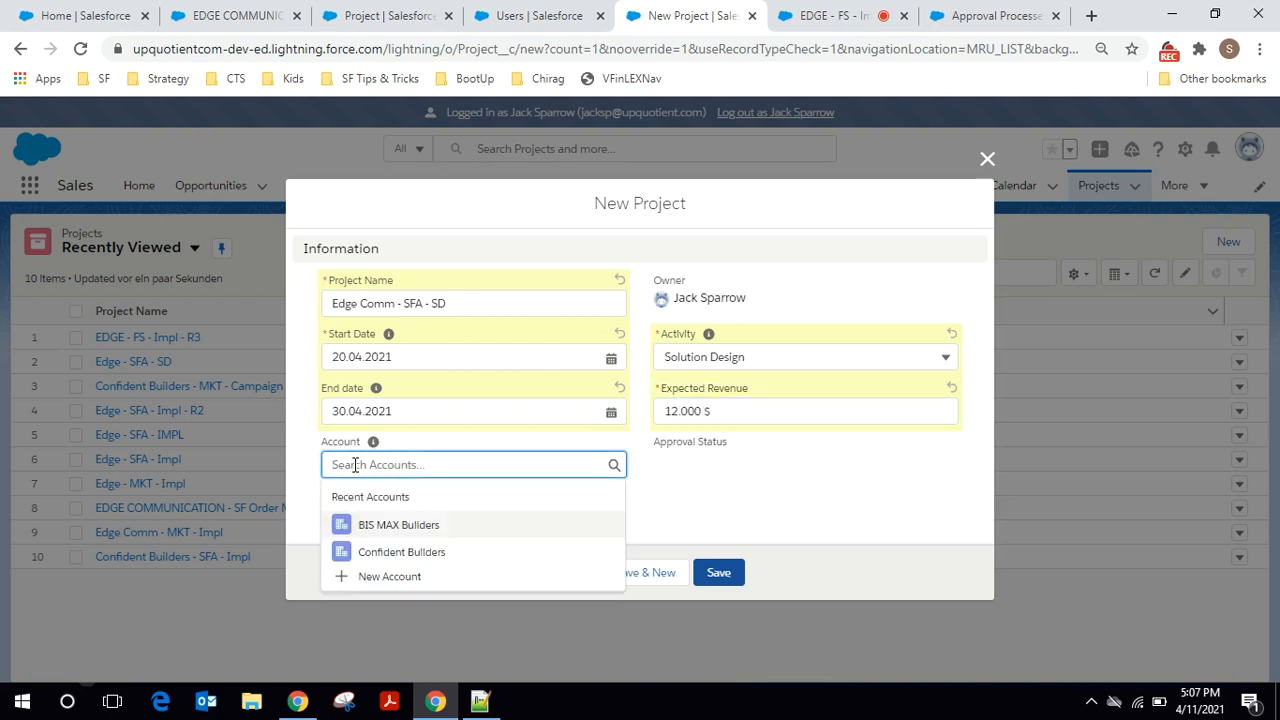
pyautogui.write('Edge')
pyautogui.click(380, 520)
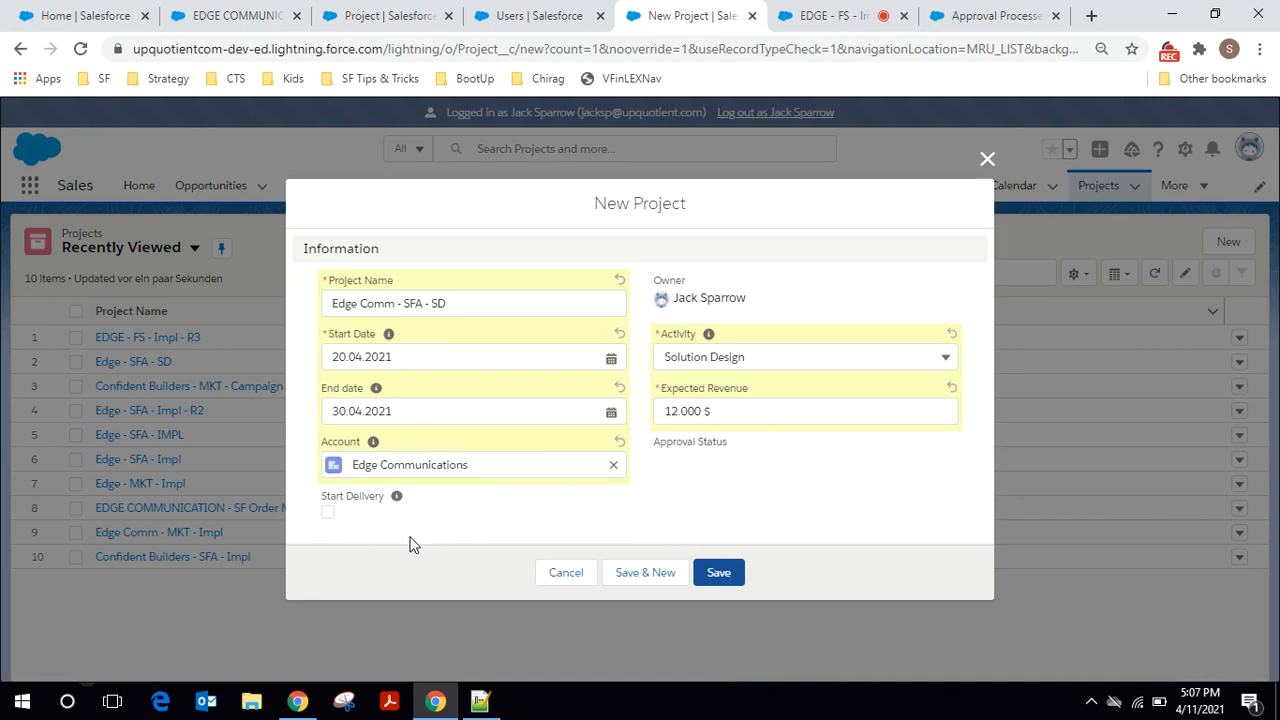
pyautogui.click(328, 512)
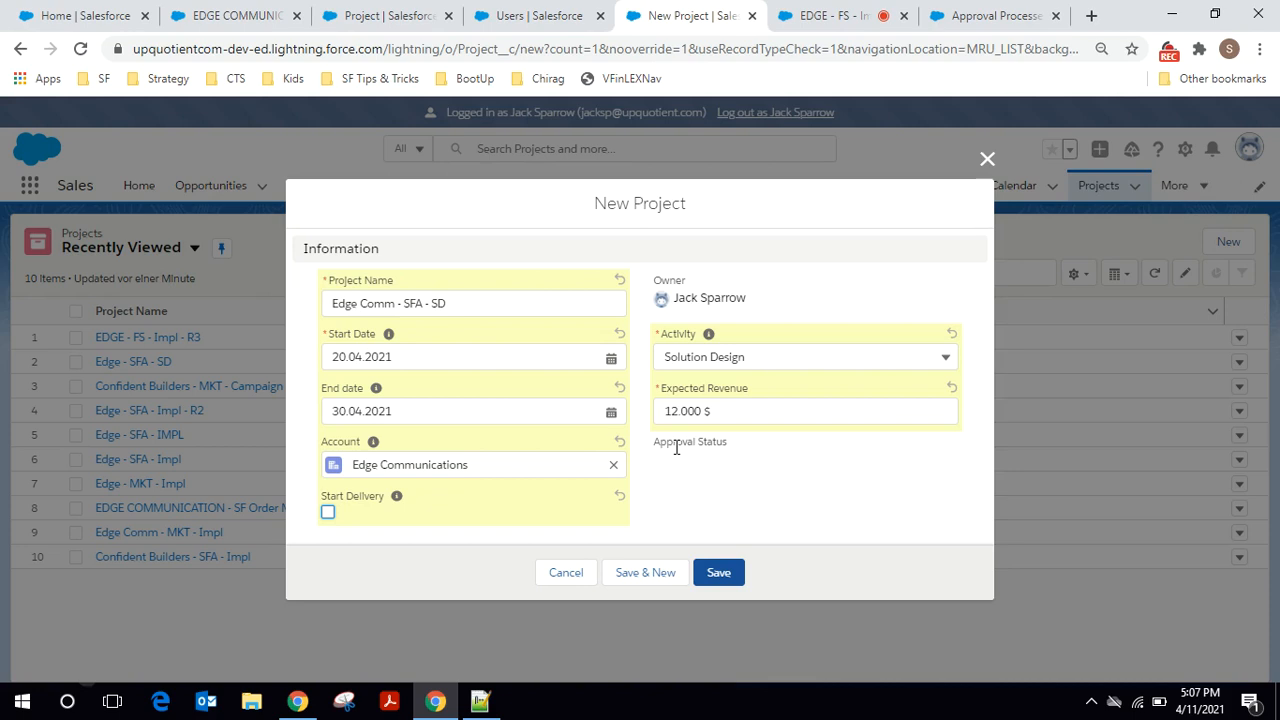
pyautogui.moveTo(659, 447); pyautogui.dragTo(734, 457)
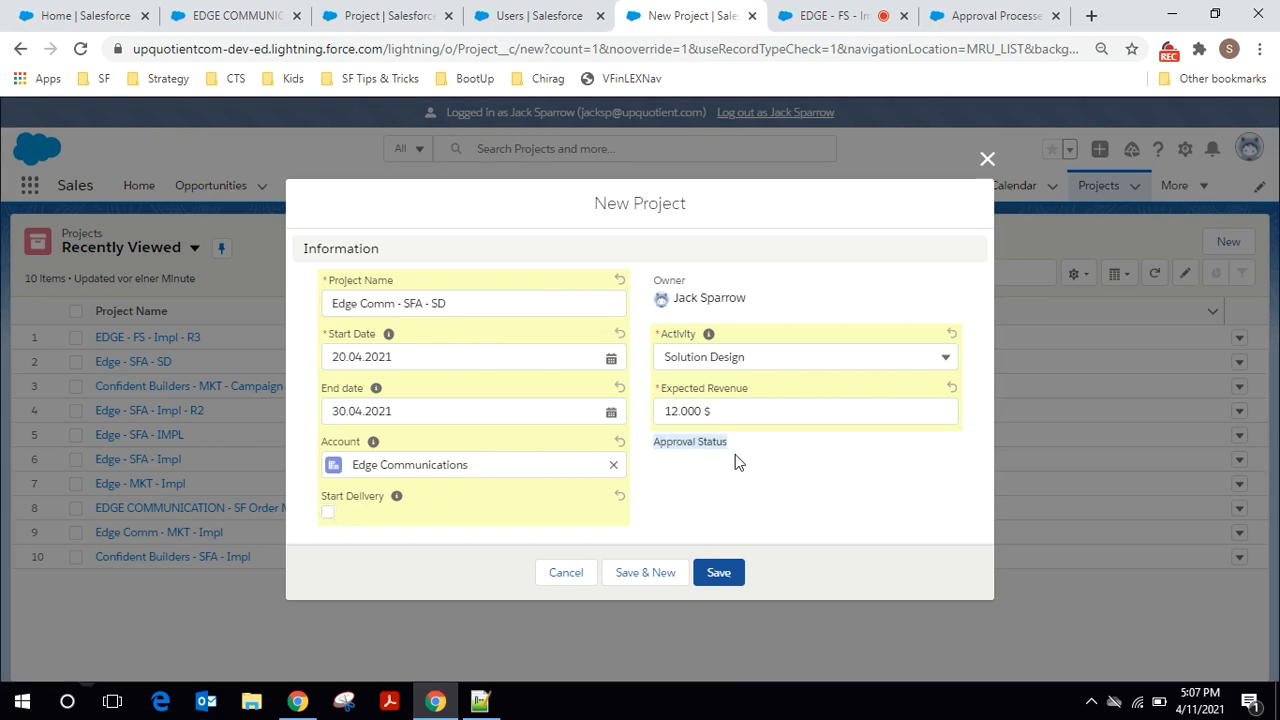
pyautogui.click(715, 575)
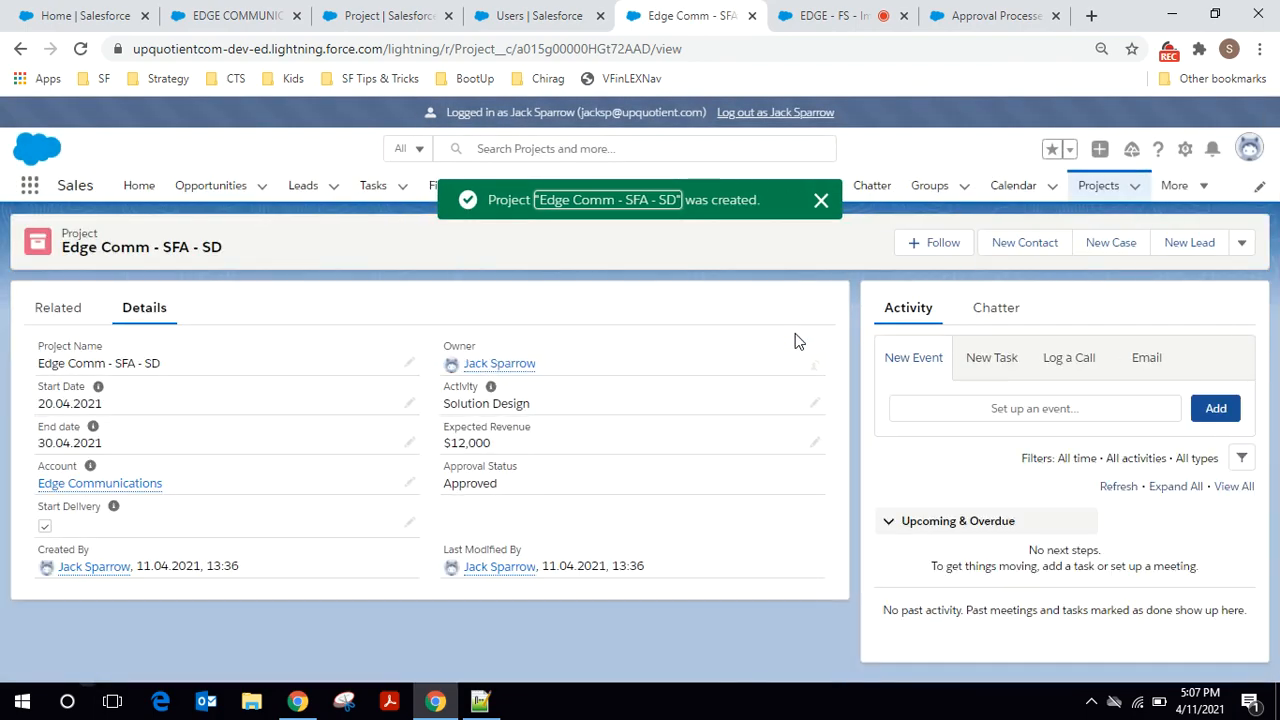
# Step: Check the saved project's Approval Status and its Approval History
pyautogui.moveTo(447, 484); pyautogui.dragTo(497, 484)
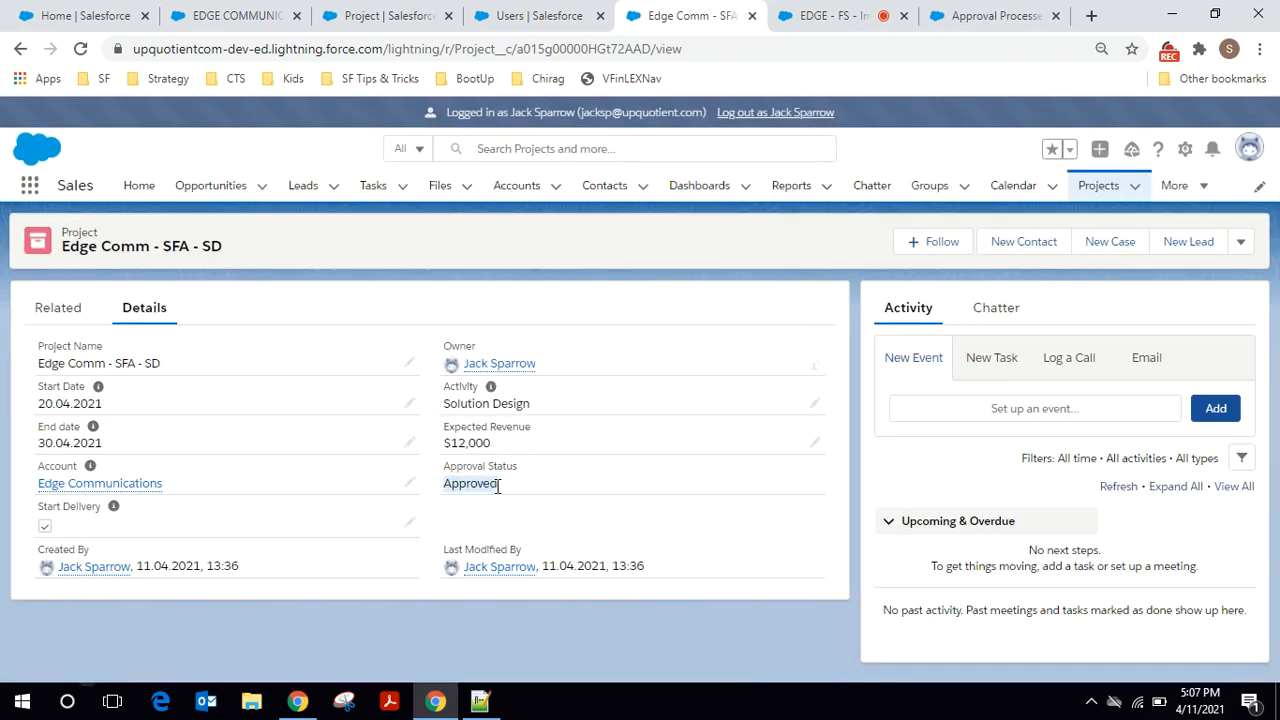
pyautogui.click(63, 310)
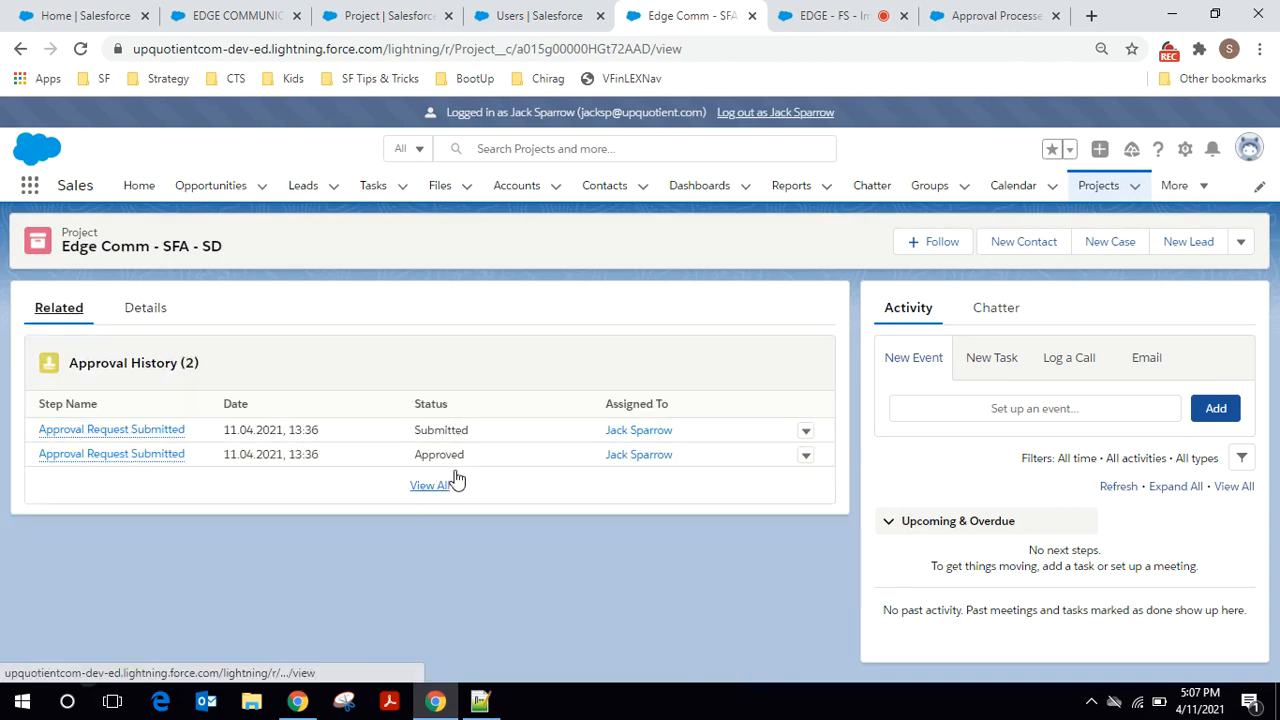
pyautogui.click(145, 310)
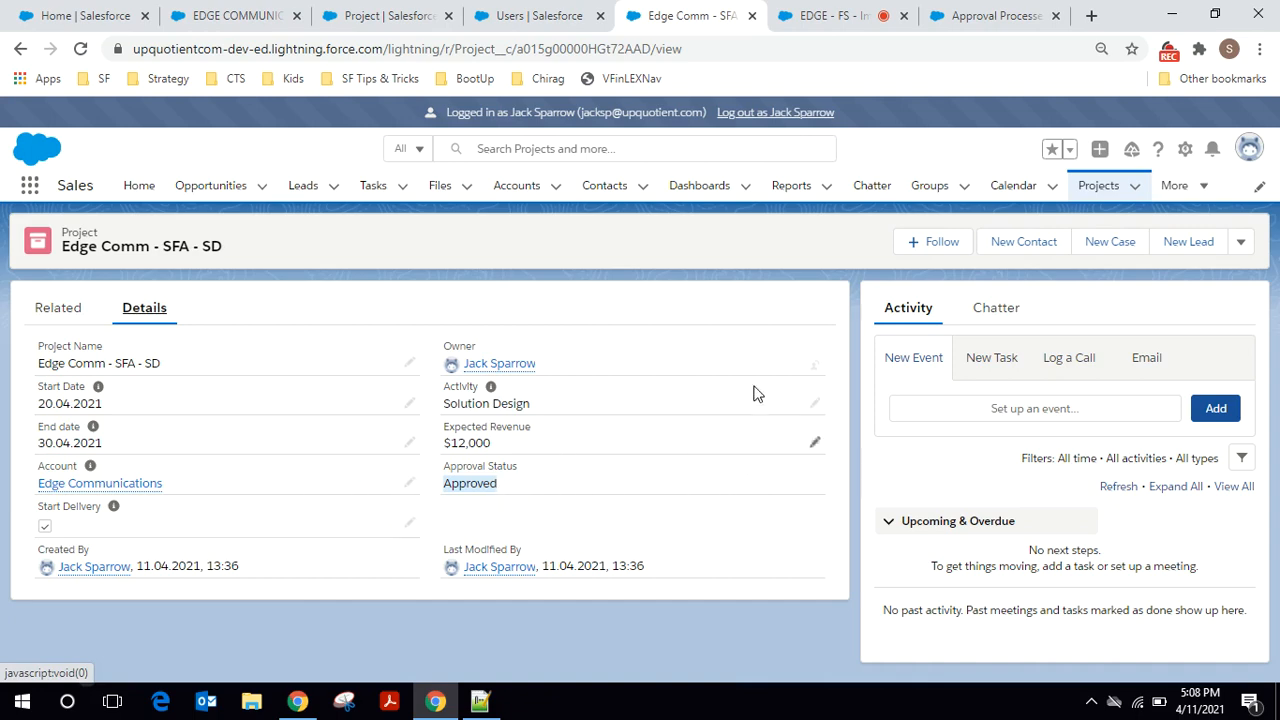
# Step: Start another new Project record and name it Edge Comm - FSL - SD
pyautogui.click(1098, 186)
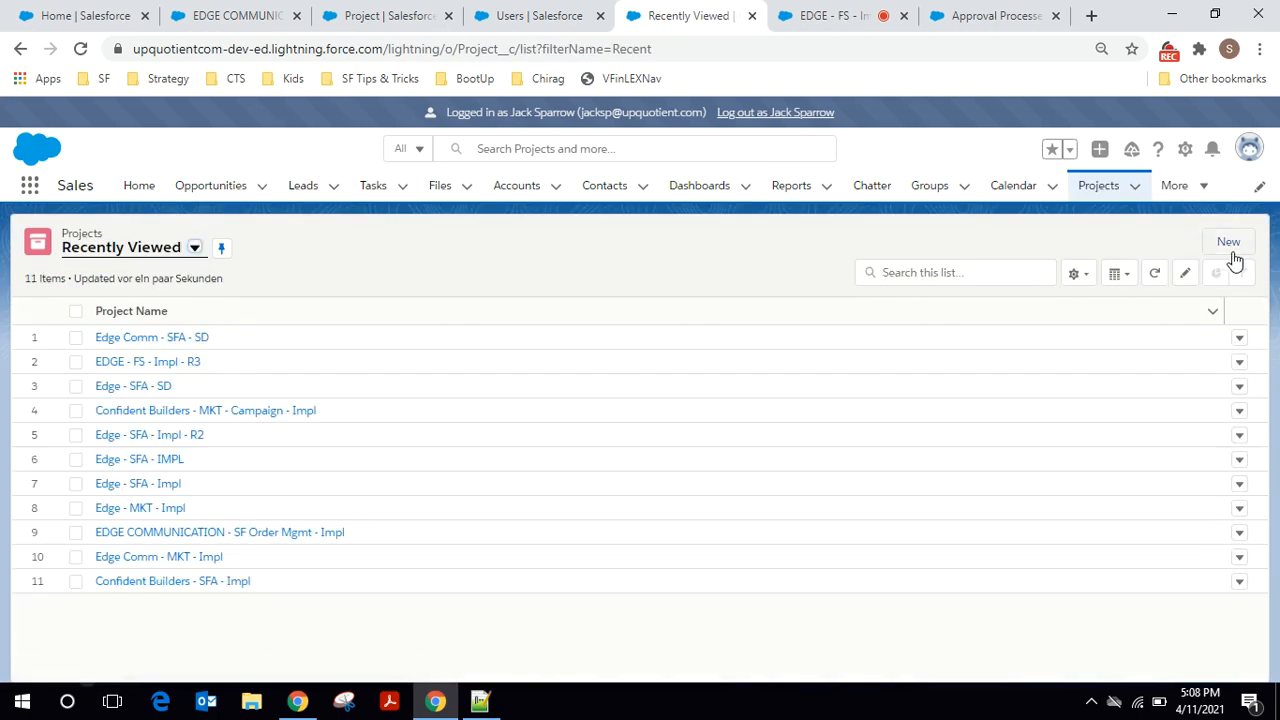
pyautogui.click(1228, 242)
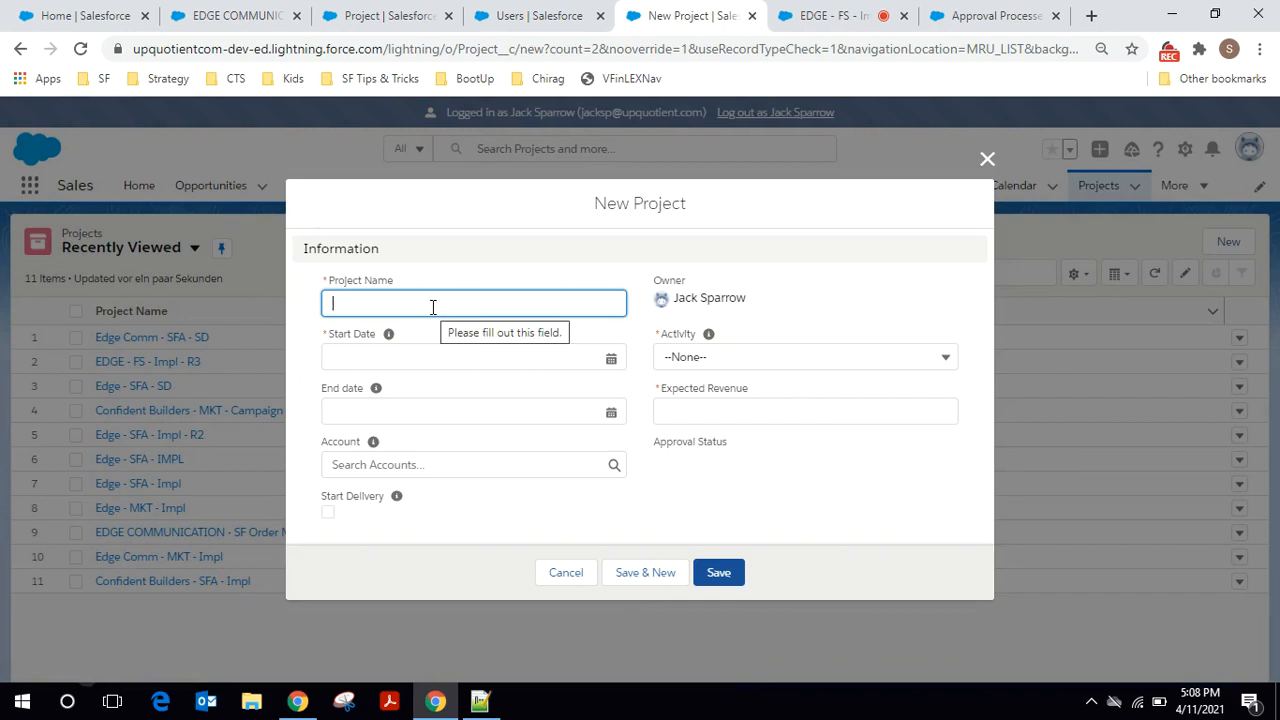
pyautogui.write('E')
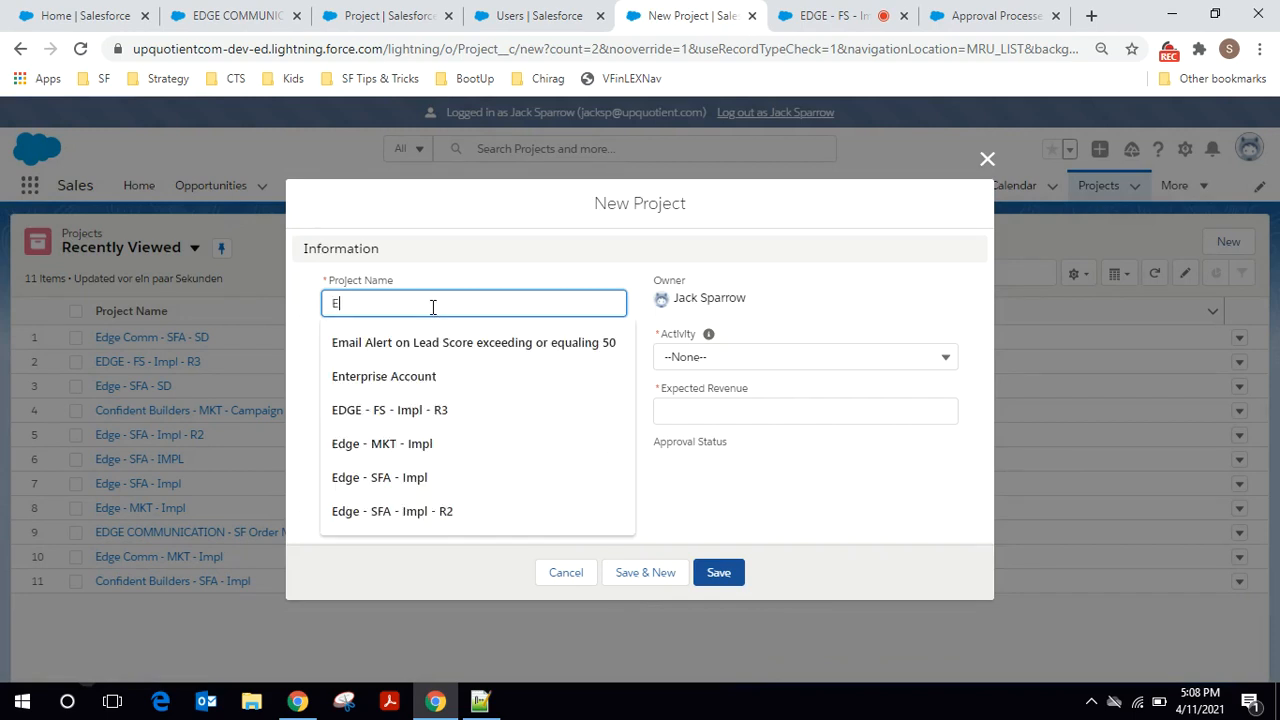
pyautogui.write('dge Comm ')
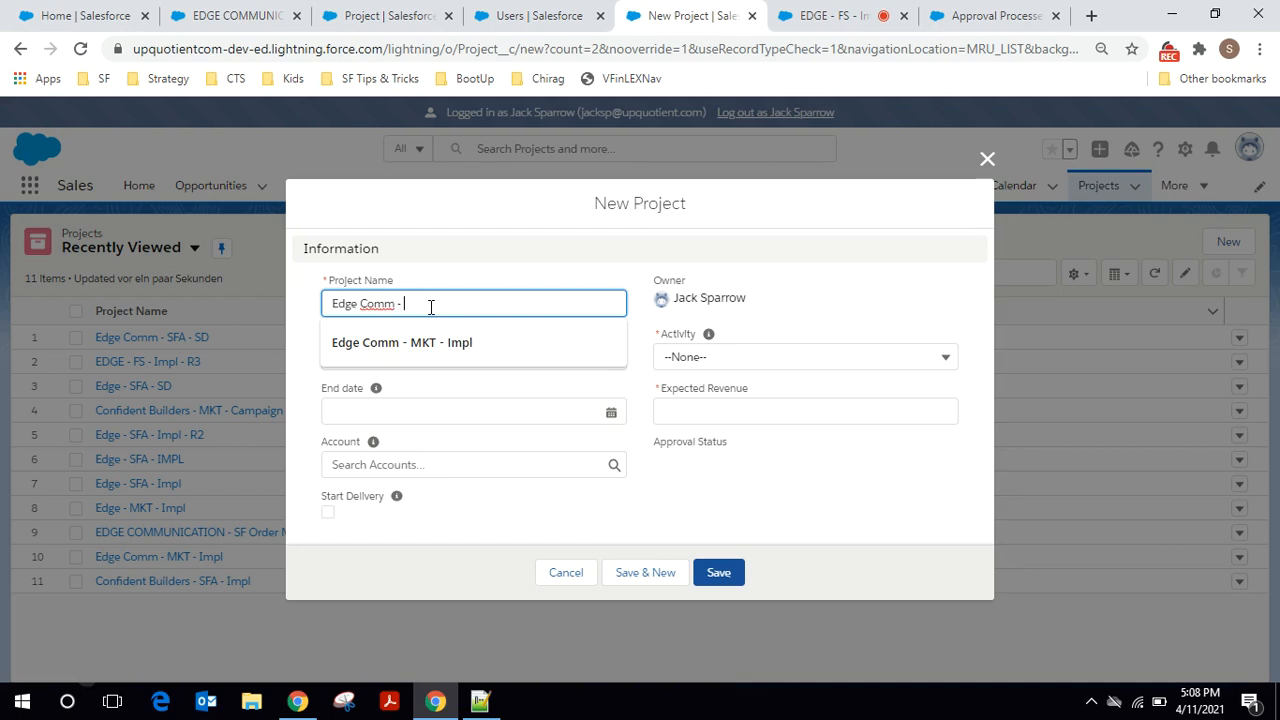
pyautogui.write('- FSL - SD')
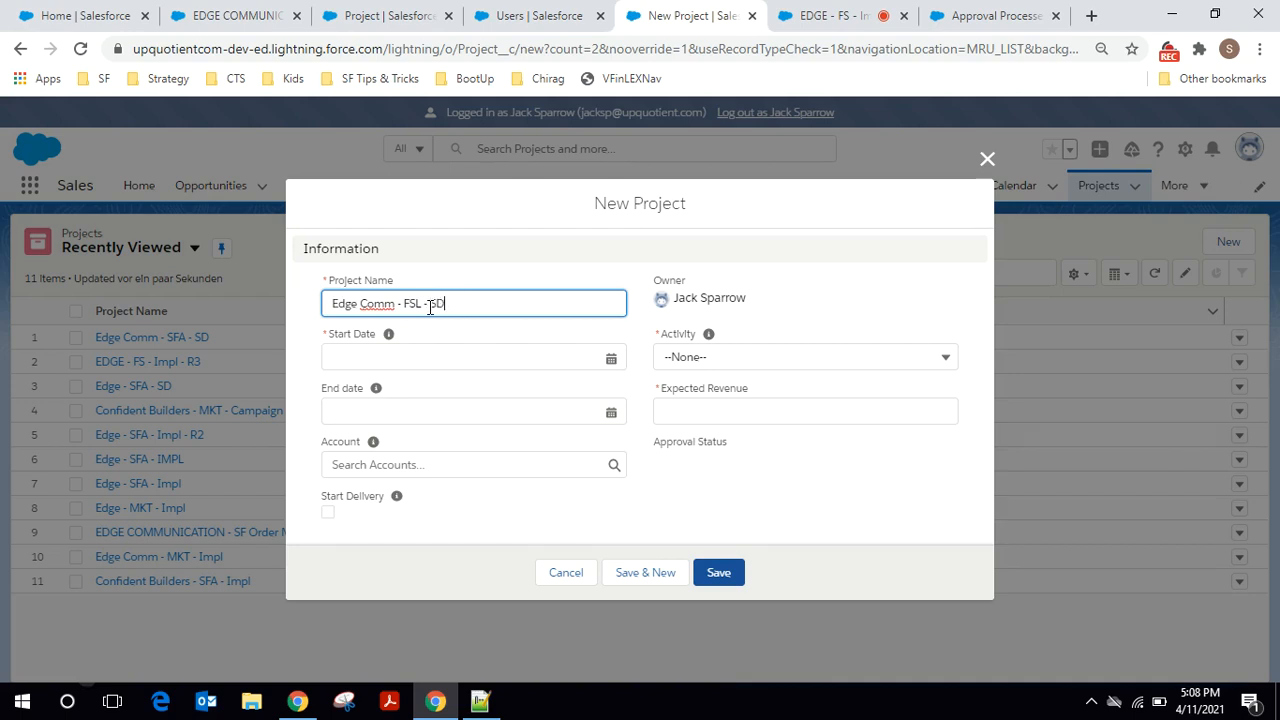
# Step: Set the new project's start date to 22.04.2021 and its end date to 05.05.2021
pyautogui.click(426, 357)
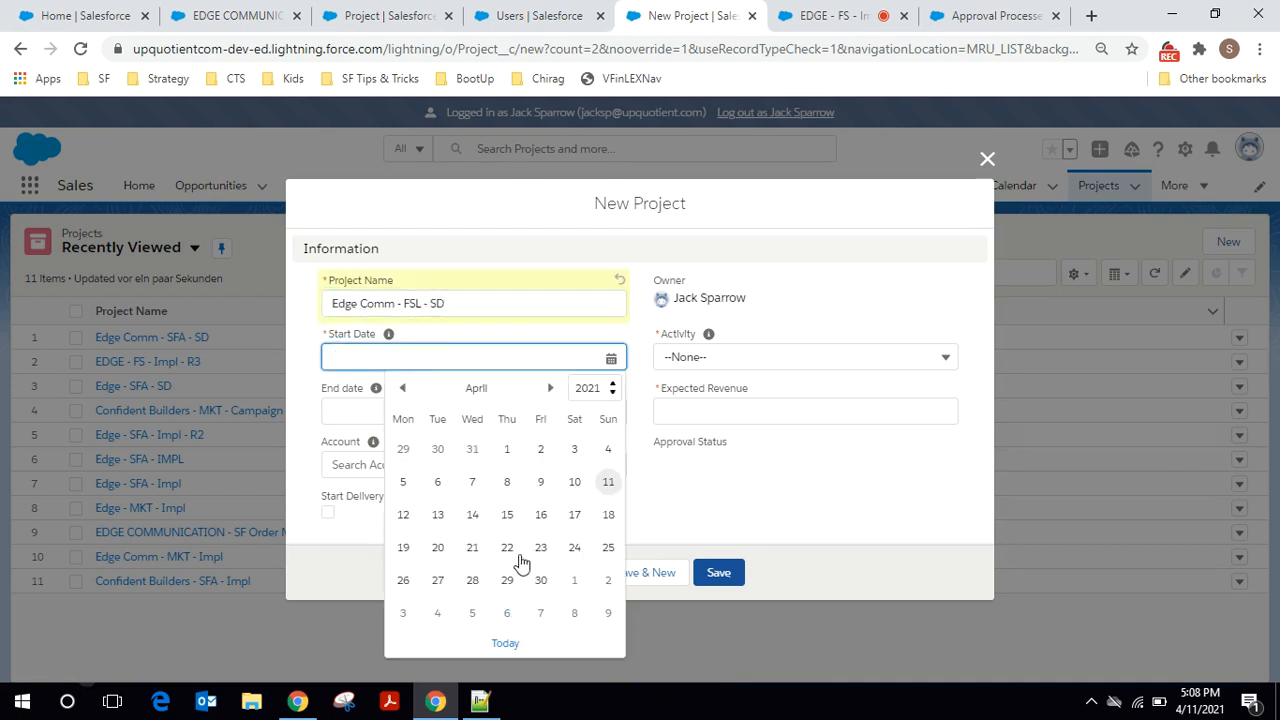
pyautogui.click(507, 548)
pyautogui.click(397, 405)
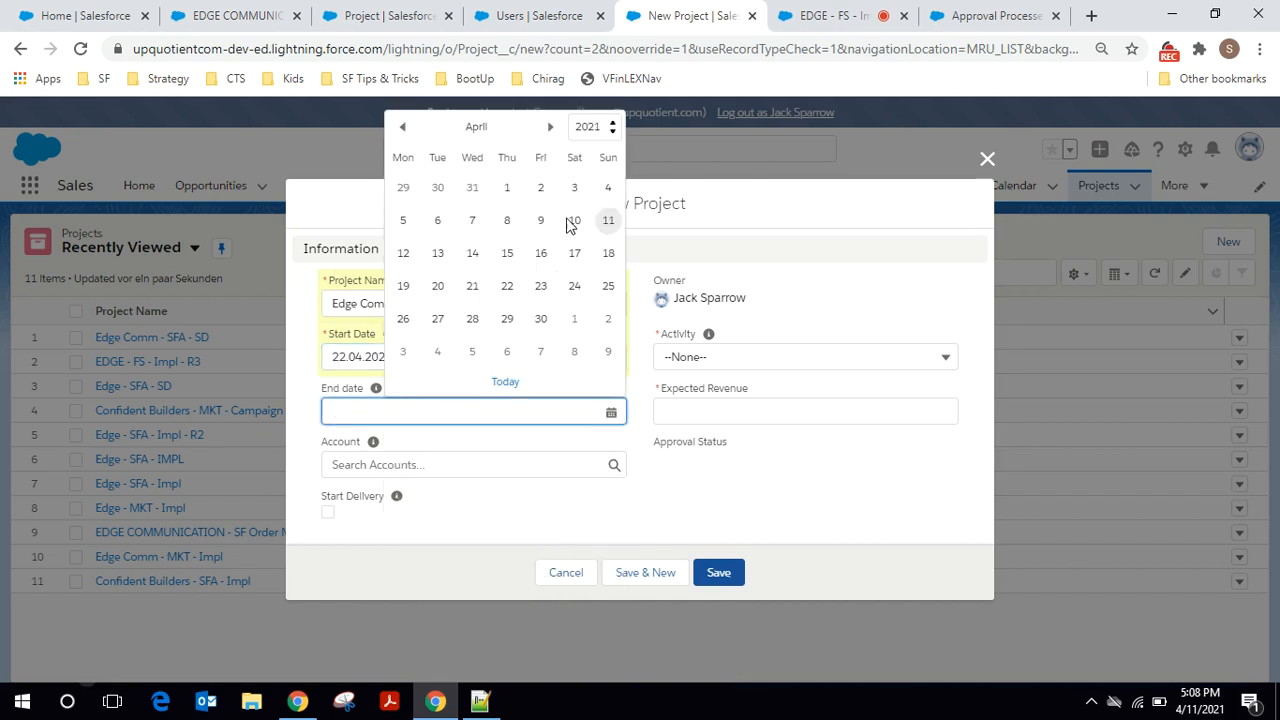
pyautogui.click(549, 128)
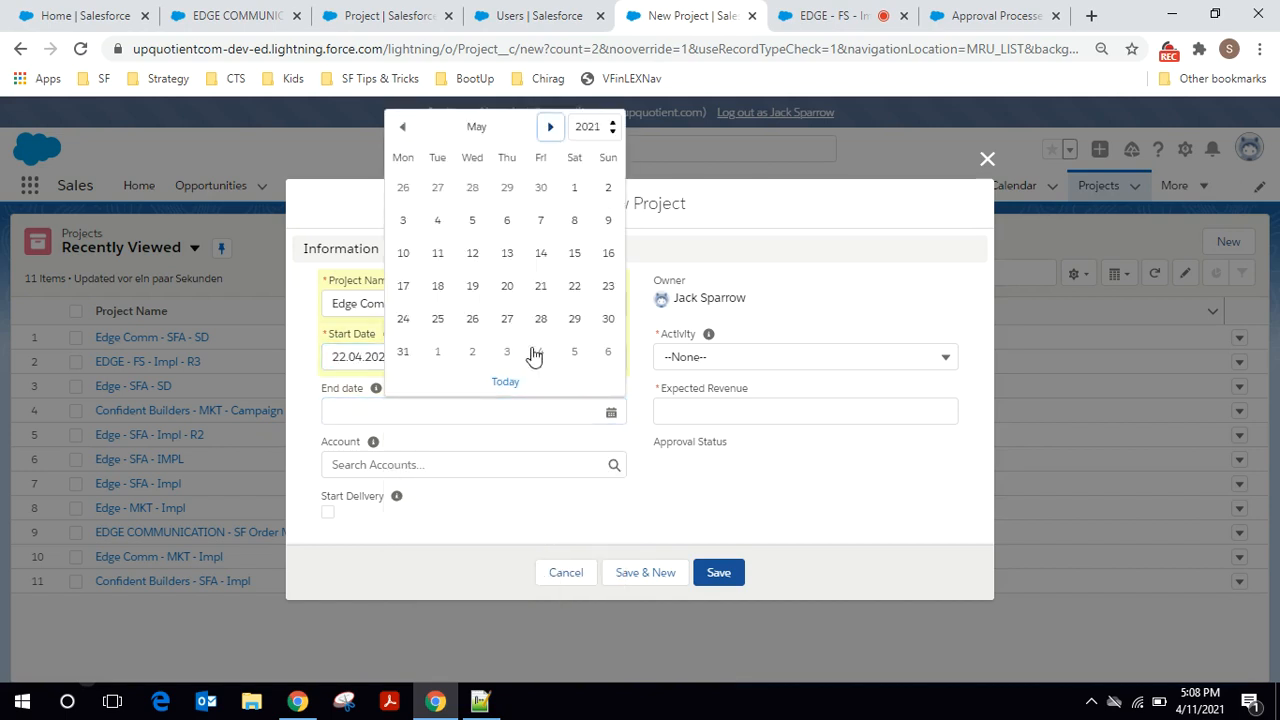
pyautogui.click(475, 226)
# Step: Set the project's Activity to Solution Design and link it to the Edge Communications account
pyautogui.click(730, 356)
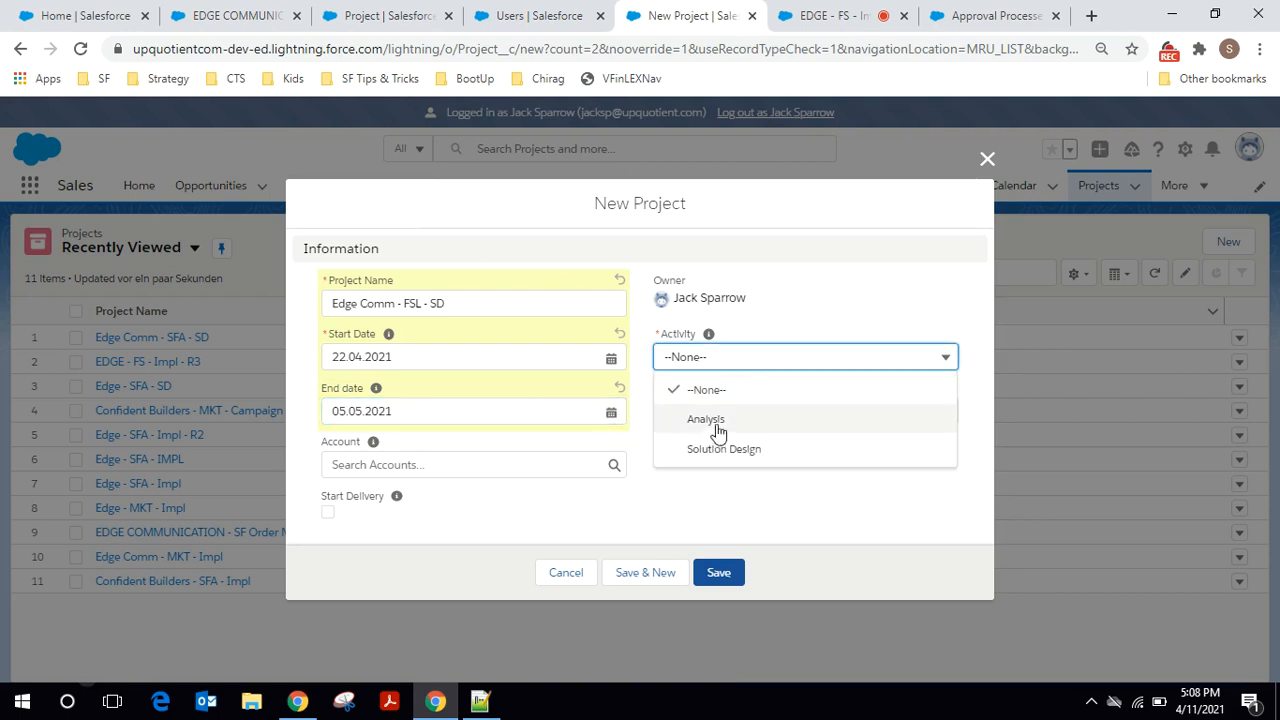
pyautogui.click(716, 452)
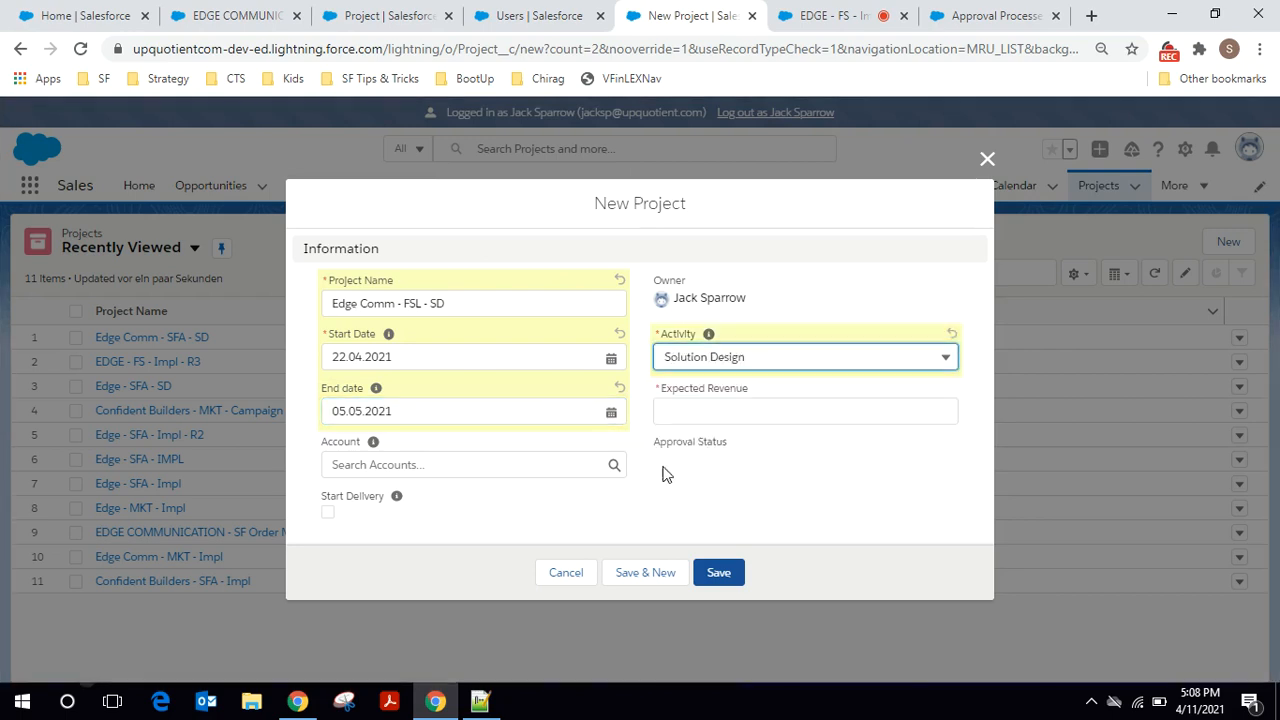
pyautogui.click(428, 465)
pyautogui.write('Ed')
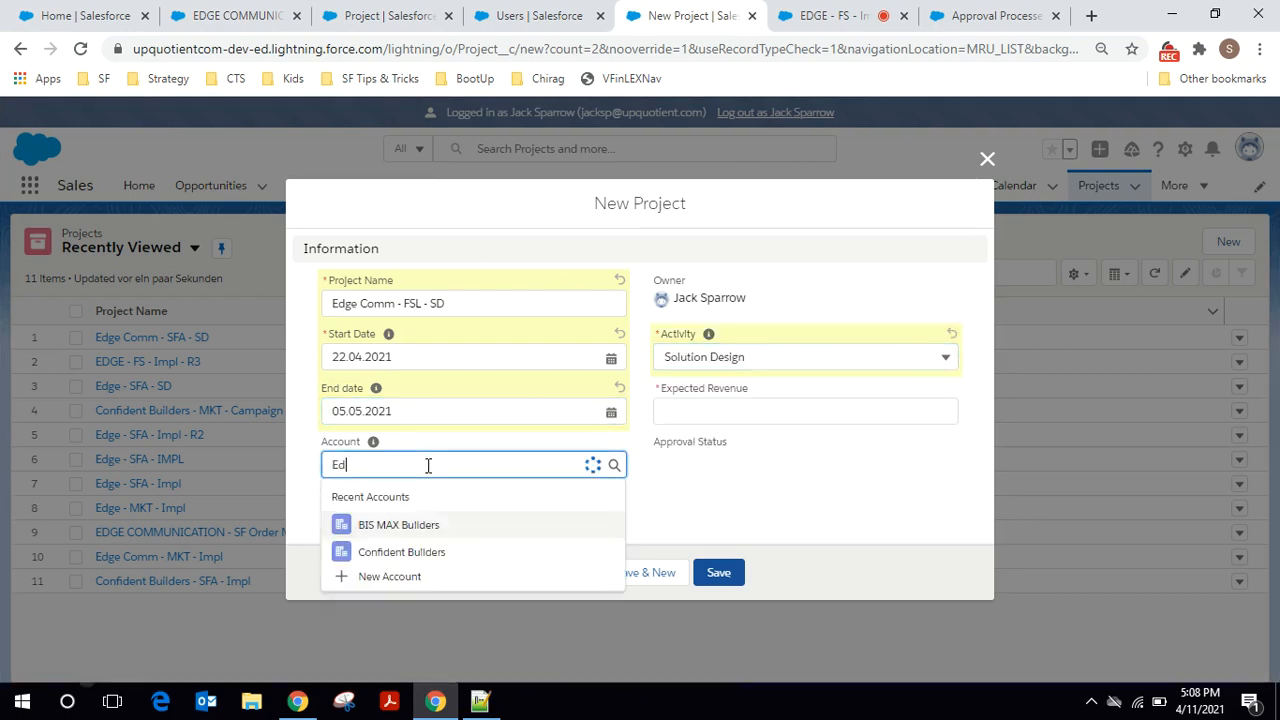
pyautogui.write('ge')
pyautogui.click(429, 517)
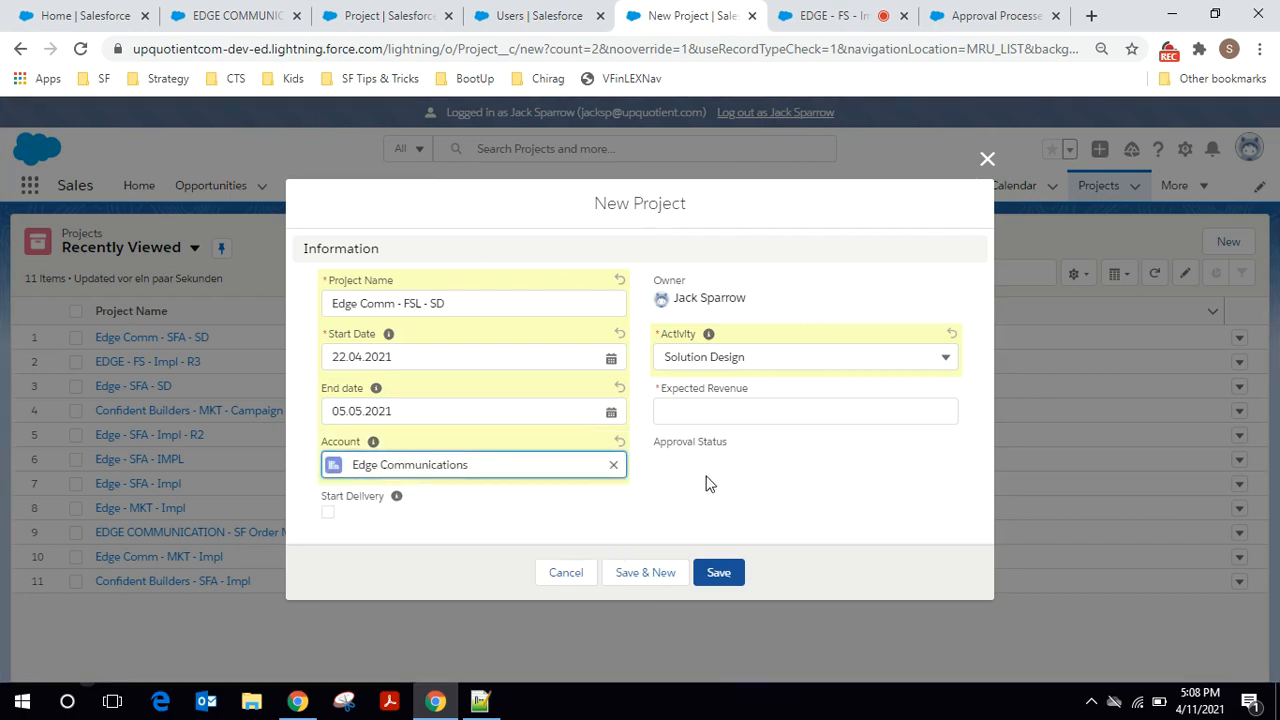
# Step: Set the project's Expected Revenue to 67000 and save it with Start Delivery left unchecked
pyautogui.click(708, 418)
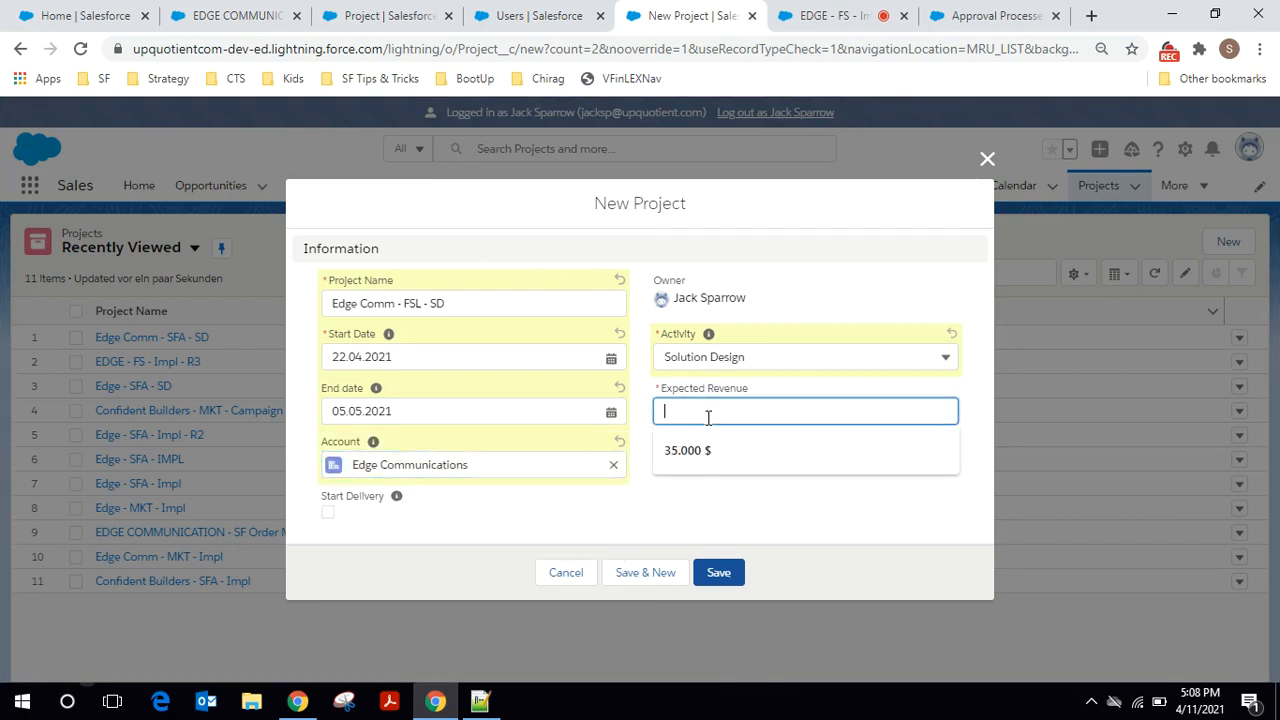
pyautogui.write('67000')
pyautogui.click(708, 516)
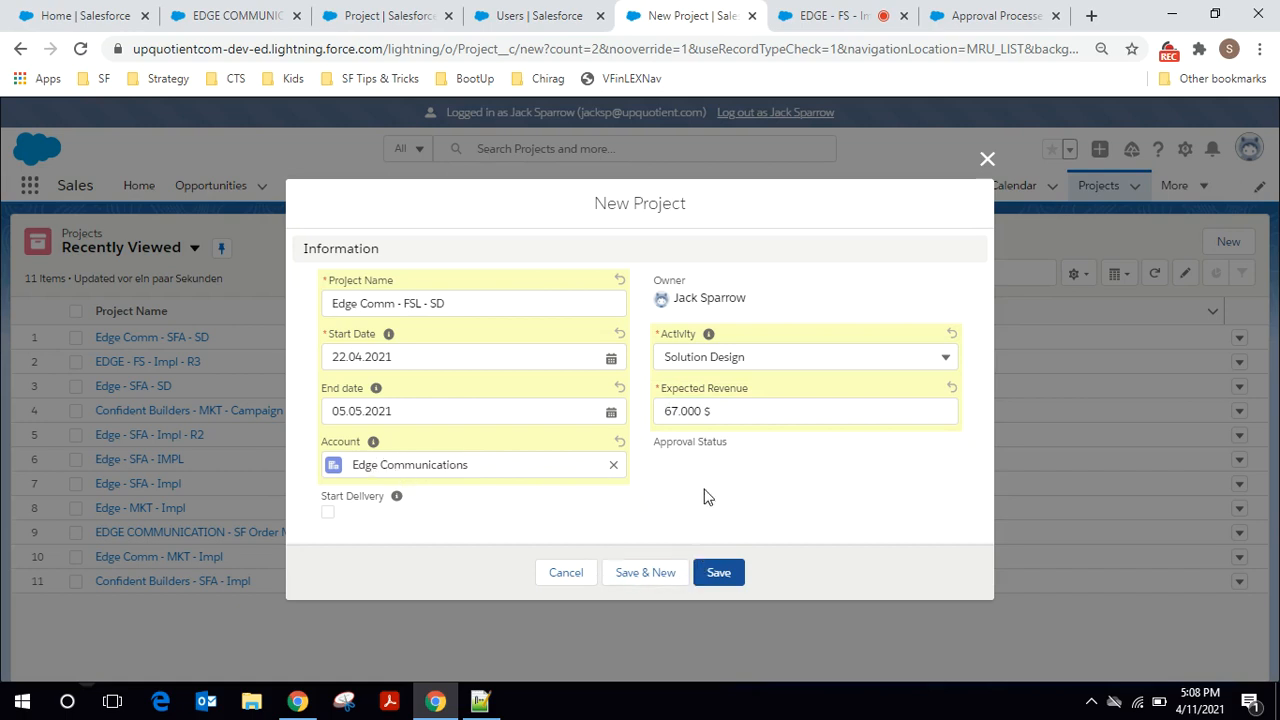
pyautogui.click(717, 580)
pyautogui.click(717, 578)
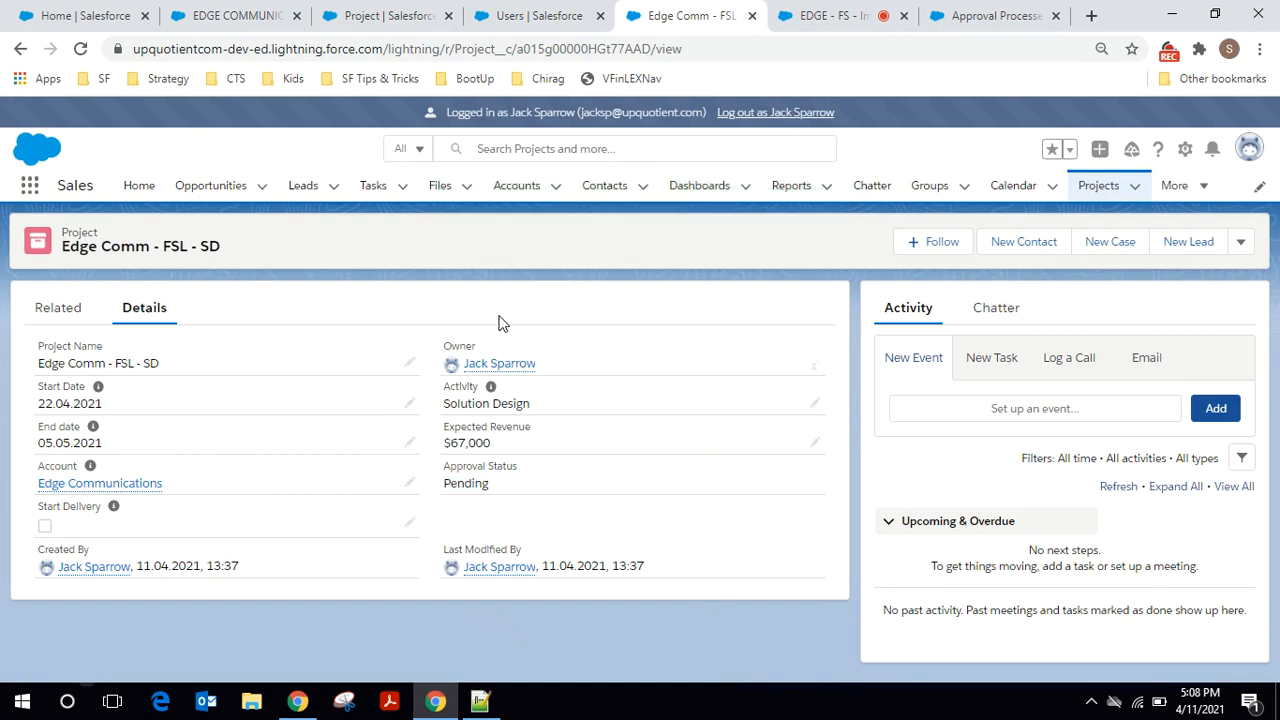
# Step: Log out of the sales user's session and open the Edge Comm - FSL - SD approval request from the administrator's home page
pyautogui.click(808, 114)
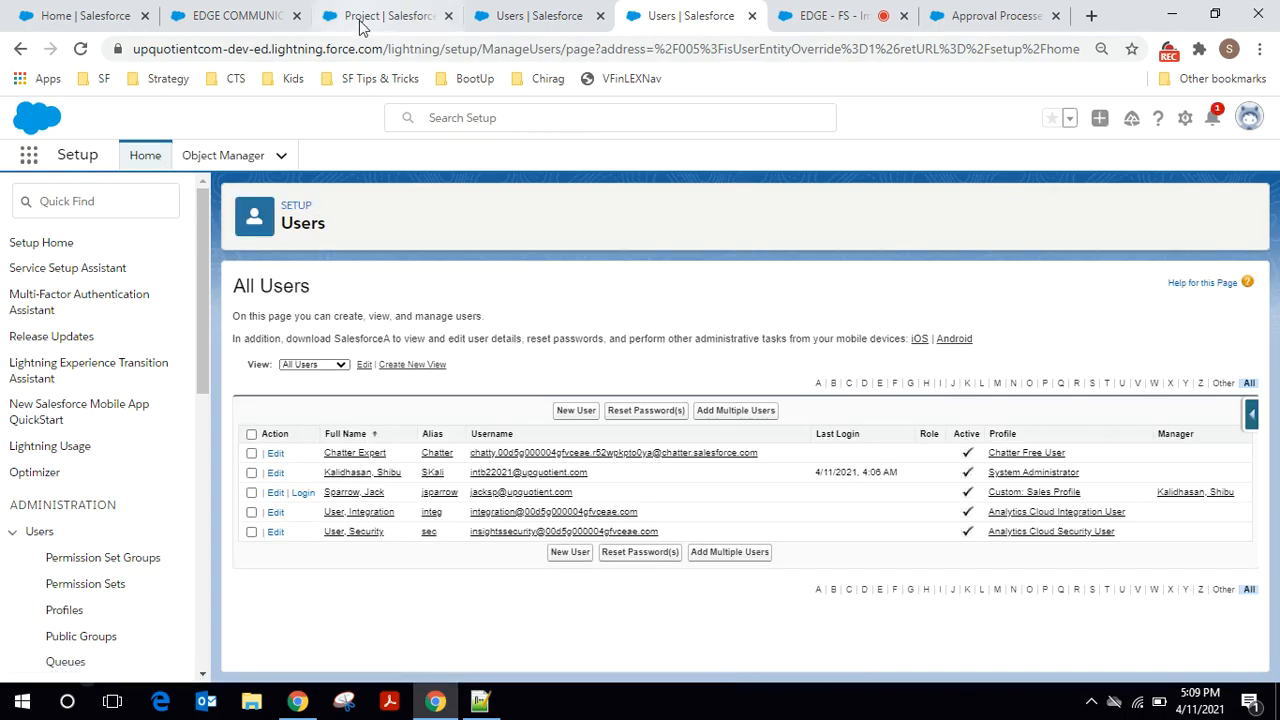
pyautogui.click(249, 22)
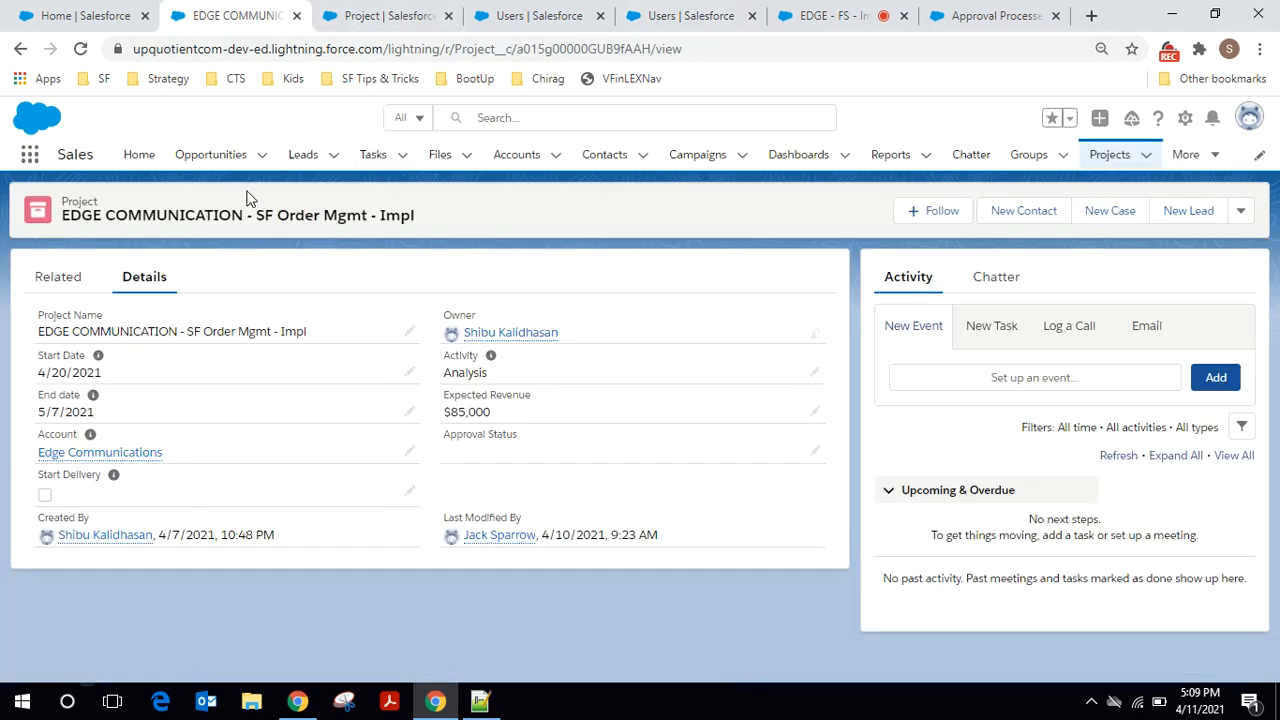
pyautogui.click(125, 161)
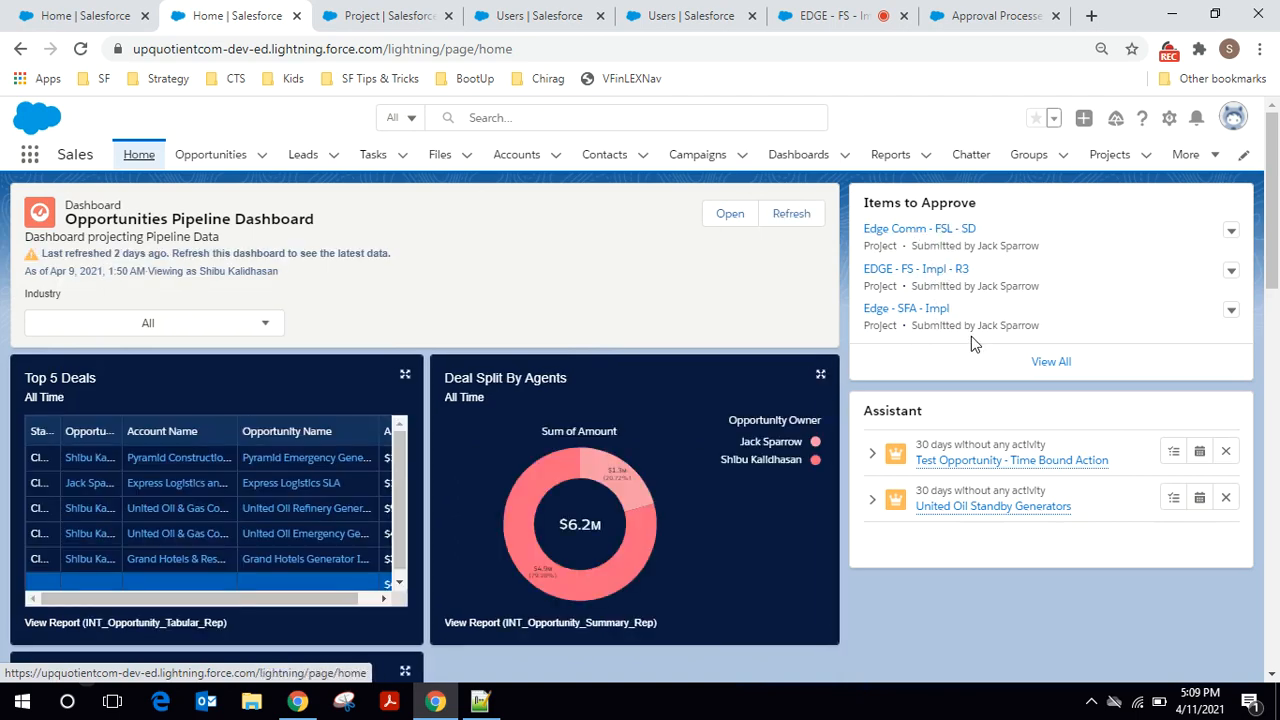
pyautogui.click(910, 238)
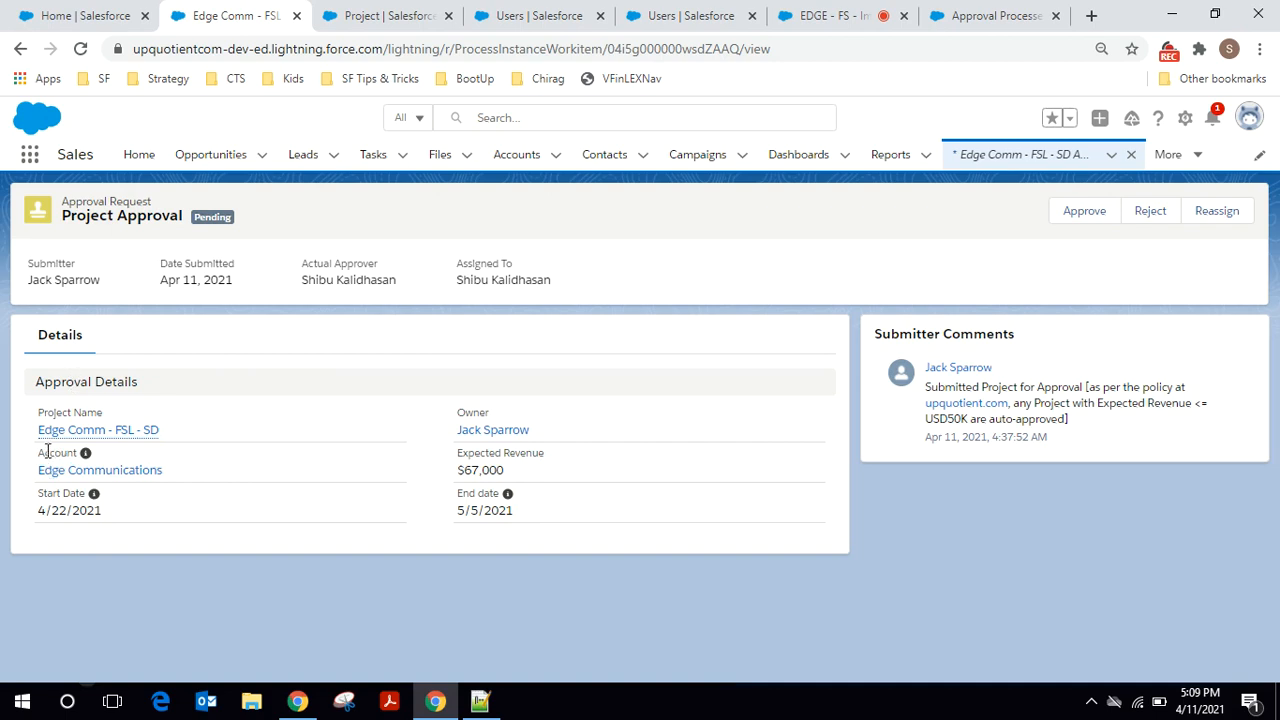
# Step: Review the request's project details and Expected Revenue, and approve it with the comment "Fantastic Customer ... go ahead ... good luck !!!"
pyautogui.moveTo(42, 437)
pyautogui.moveTo(466, 477); pyautogui.dragTo(482, 474)
pyautogui.click(1000, 276)
pyautogui.click(1086, 221)
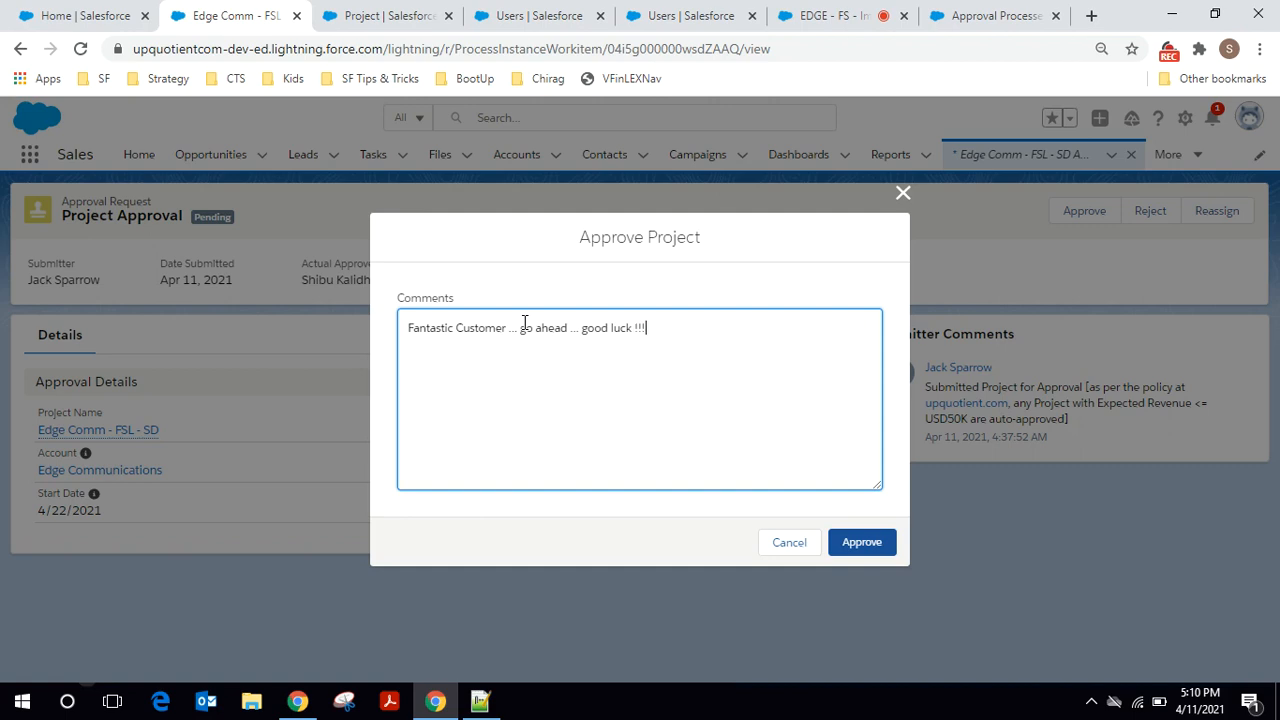
pyautogui.click(834, 540)
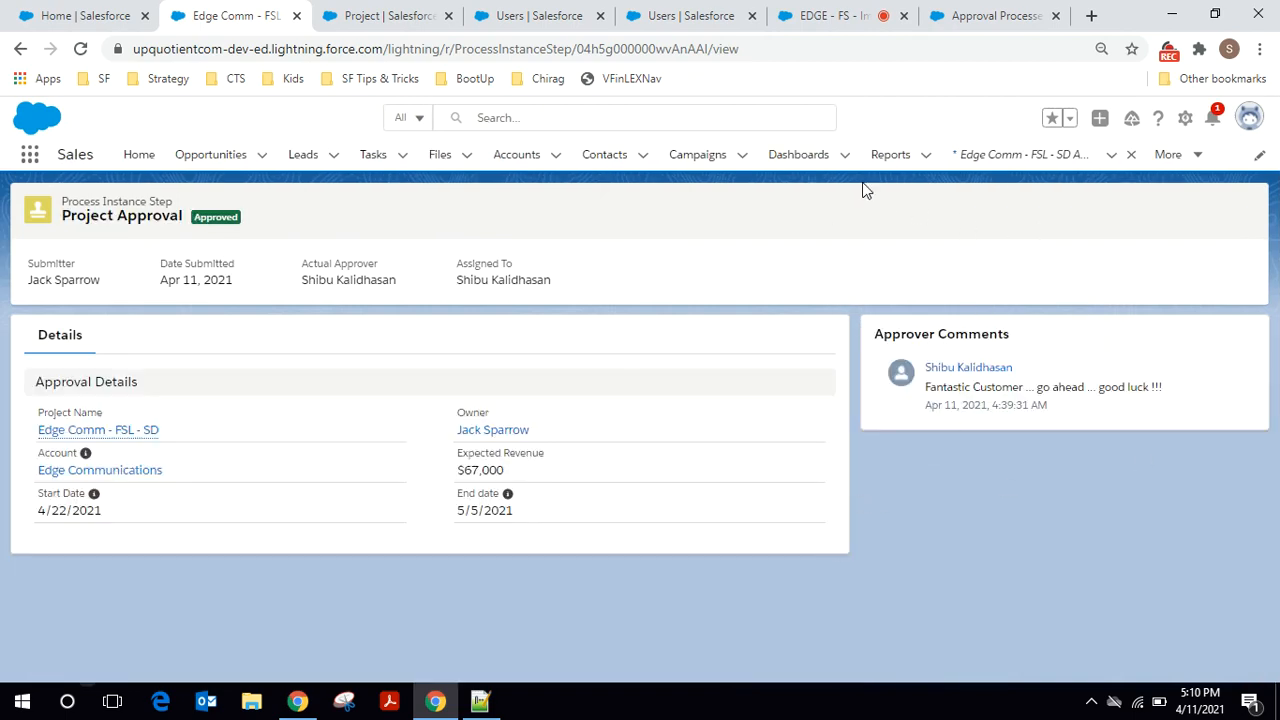
# Step: Return to the All Users setup list and log in as the sales user with the Custom: Sales Profile
pyautogui.click(521, 20)
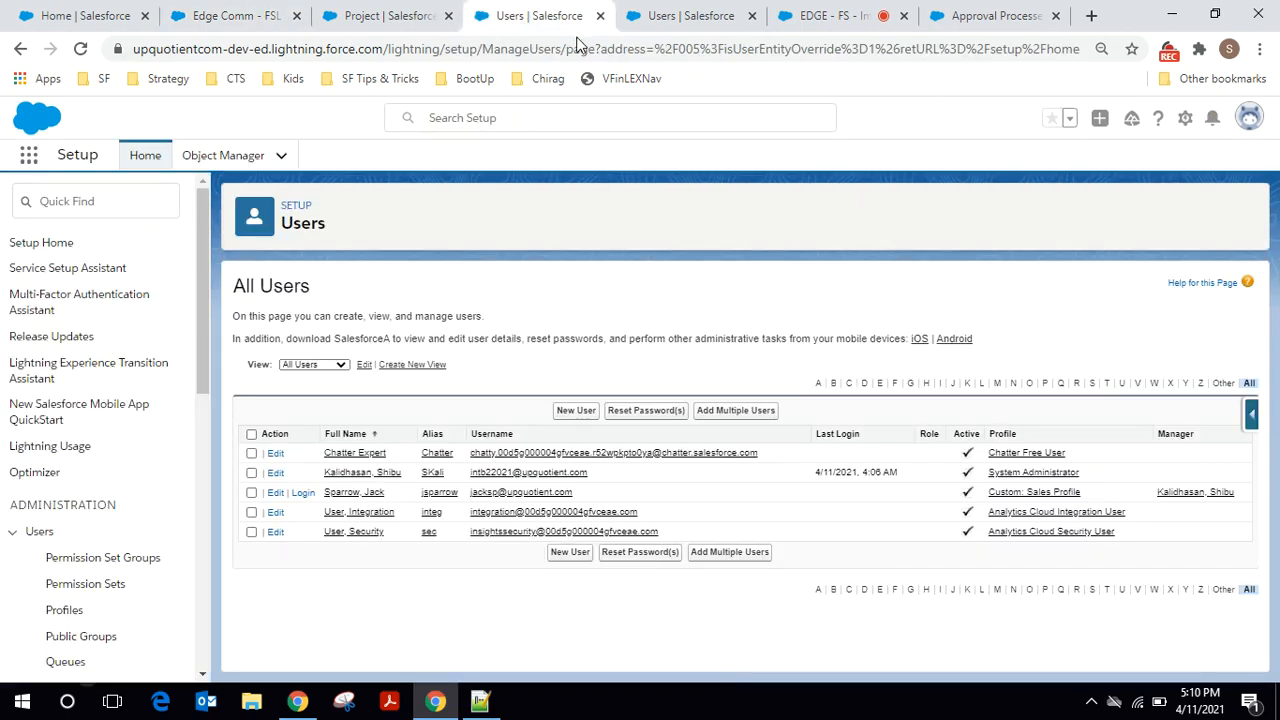
pyautogui.click(752, 16)
pyautogui.click(303, 492)
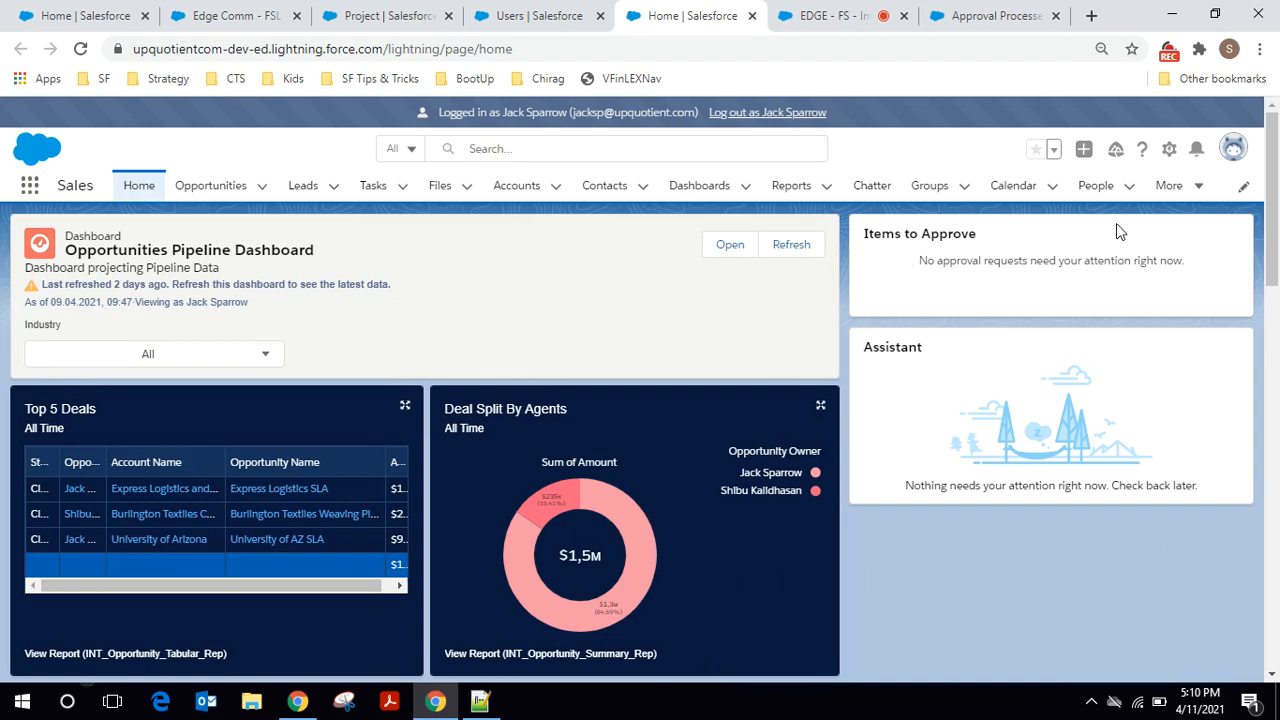
# Step: Open the Edge Comm - FSL - SD project from the Projects list and check its Approval Status
pyautogui.click(1200, 187)
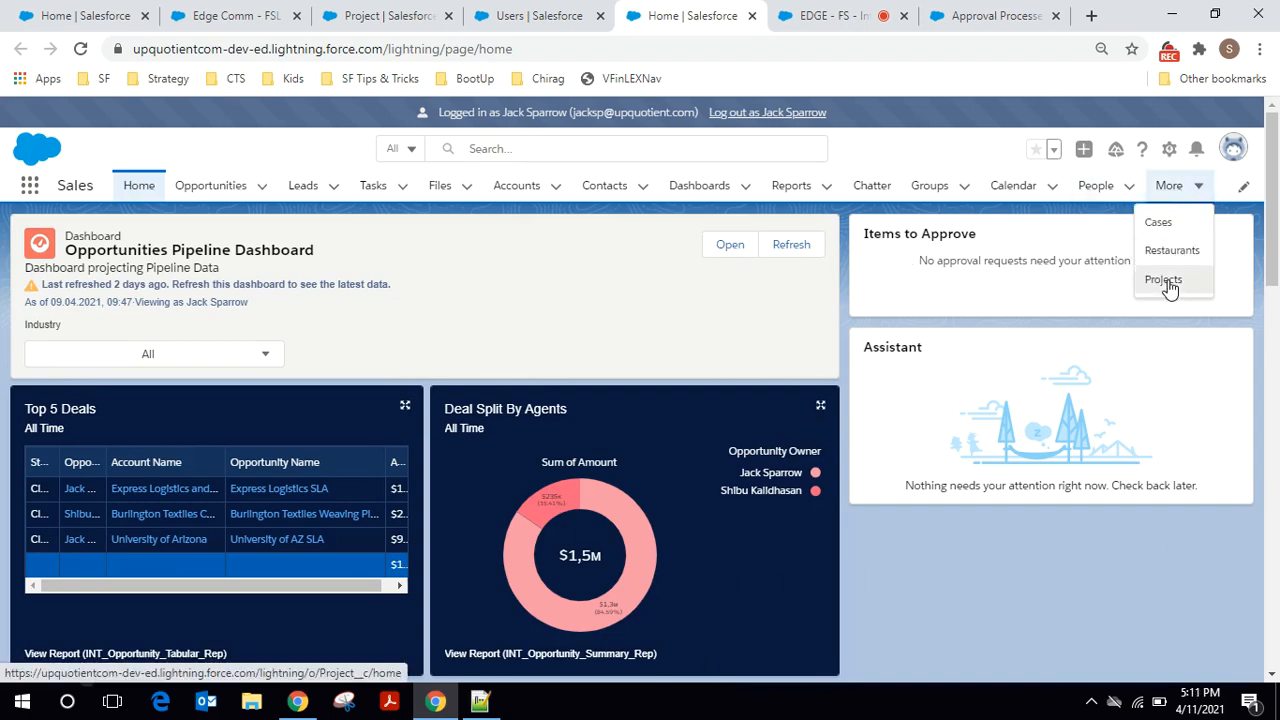
pyautogui.click(1165, 282)
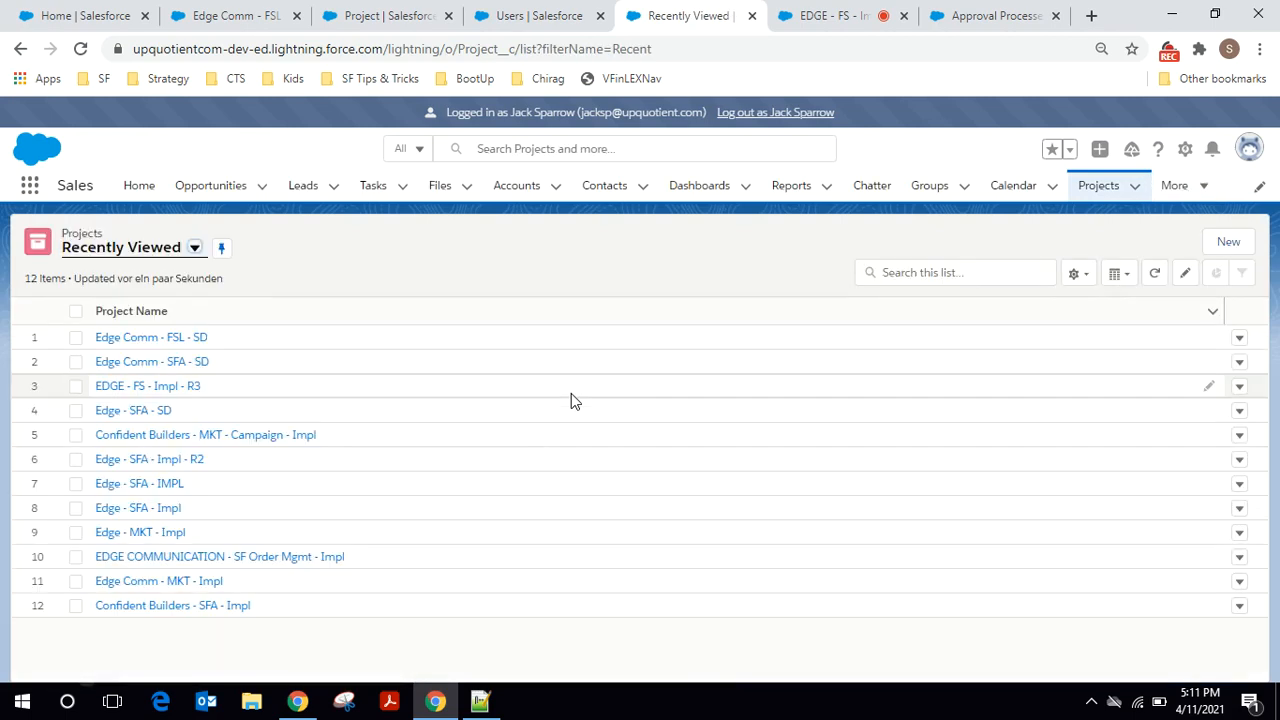
pyautogui.click(152, 338)
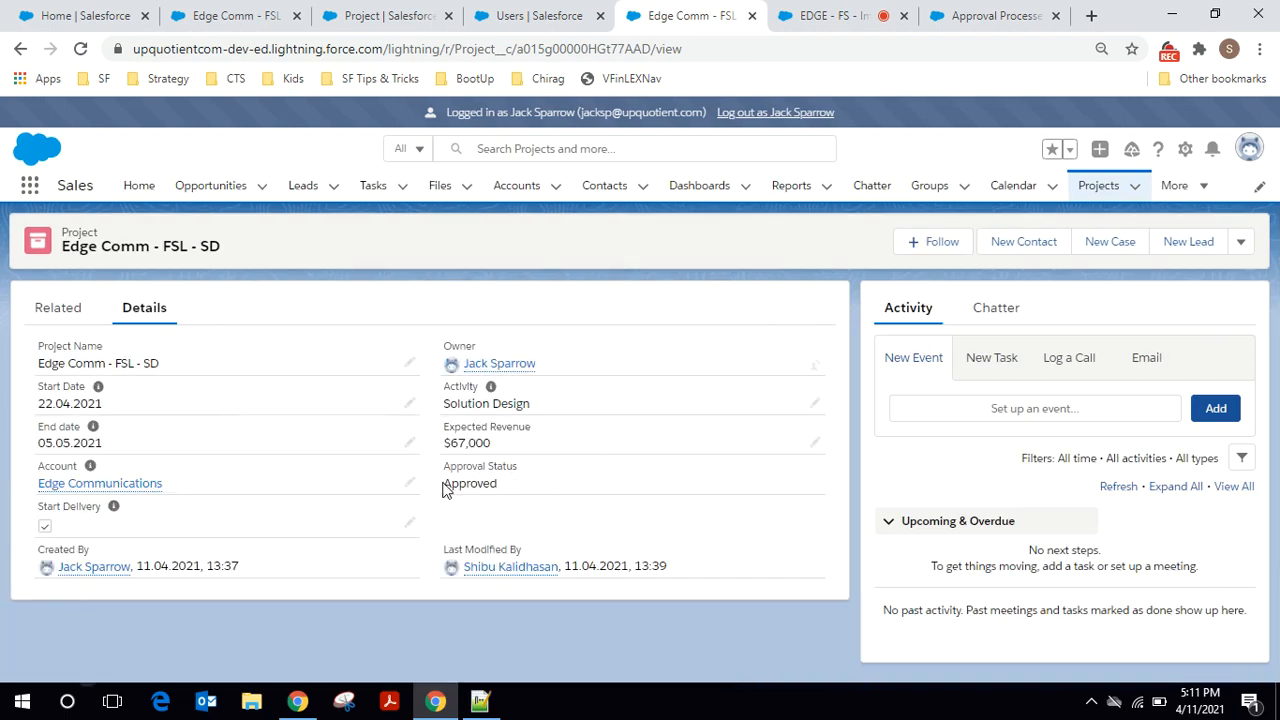
pyautogui.moveTo(445, 486); pyautogui.dragTo(510, 489)
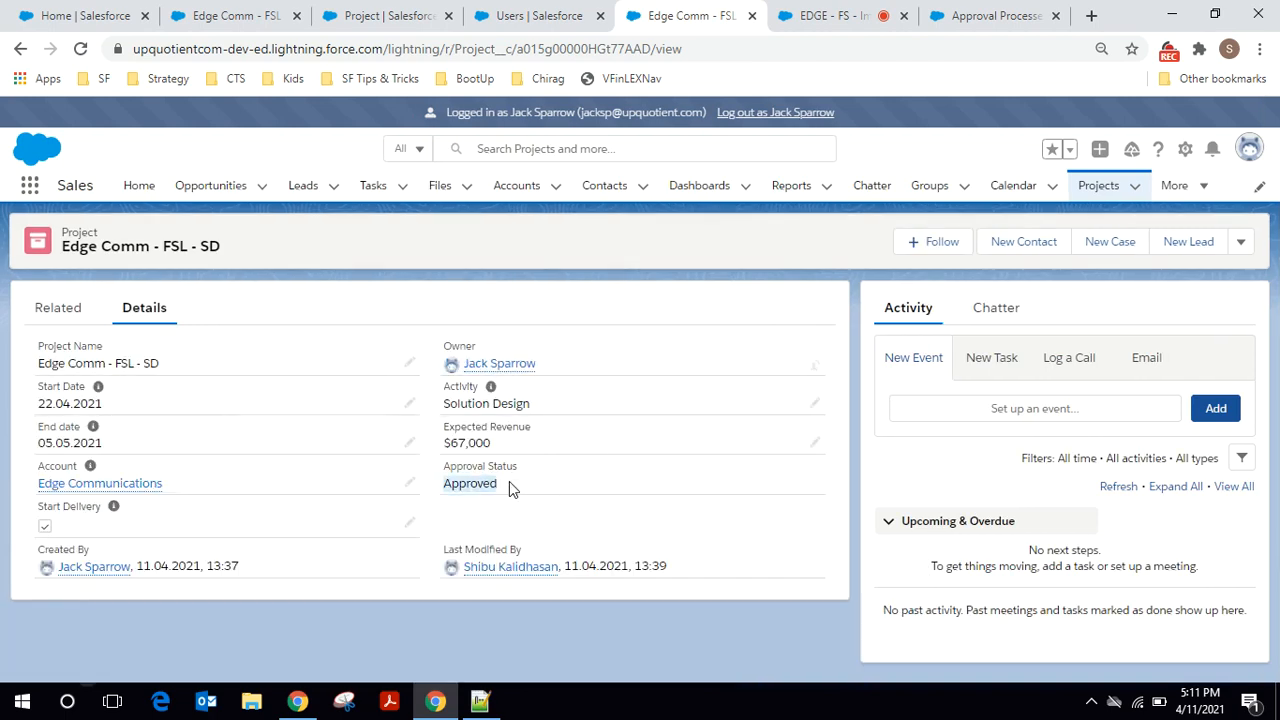
# Step: Start a new Project record named Confident Builders - MKA - Design and set its Activity to Solution Design
pyautogui.click(1098, 188)
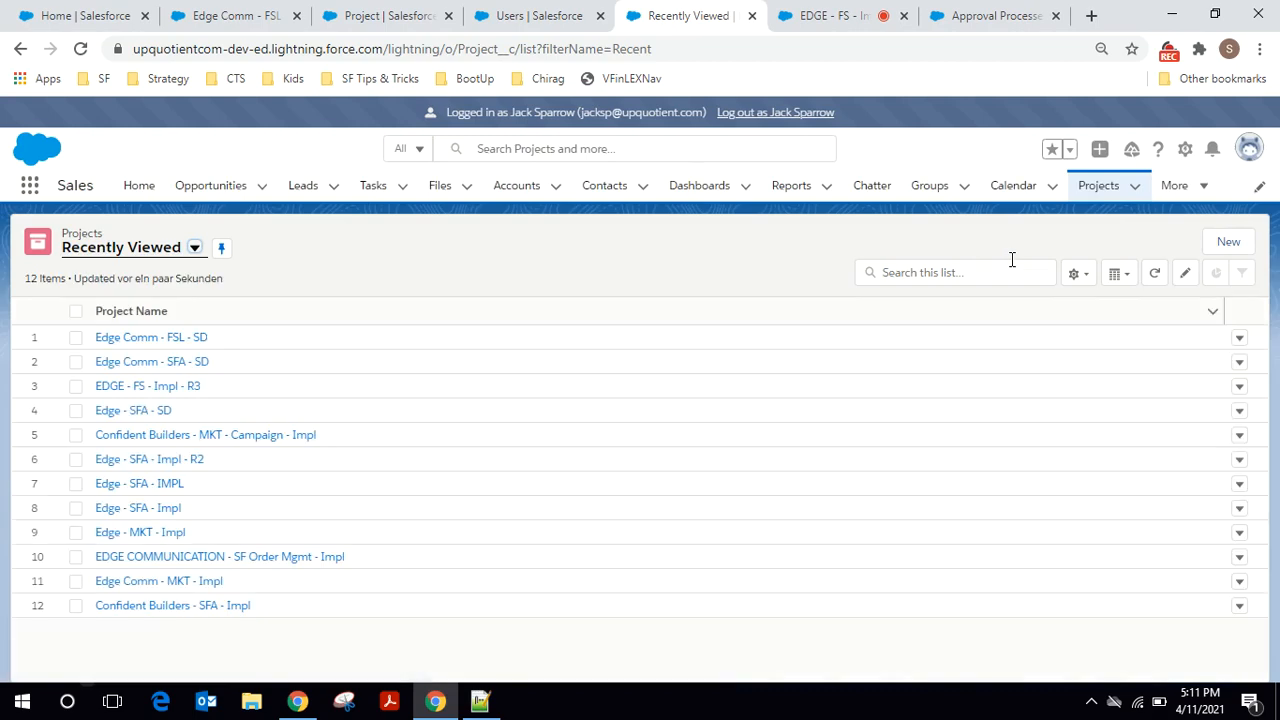
pyautogui.click(1233, 243)
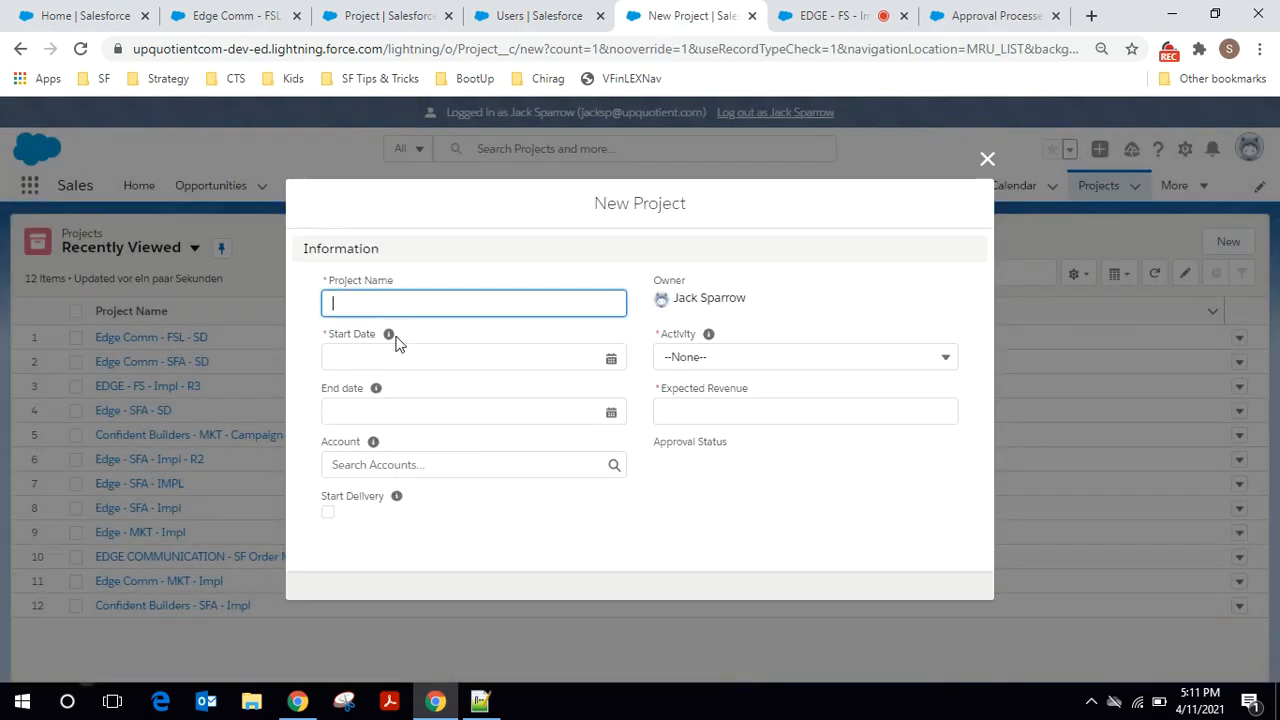
pyautogui.click(384, 306)
pyautogui.write('Edg')
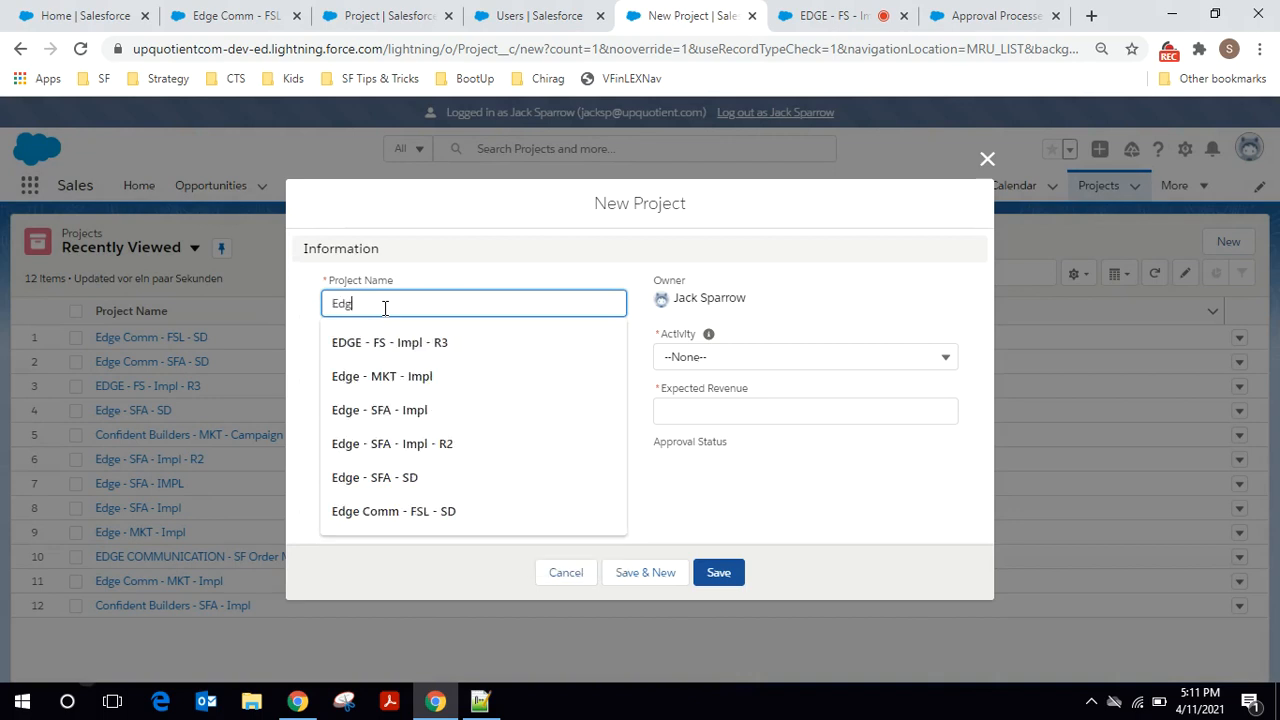
pyautogui.press('BackSpace')
pyautogui.press('BackSpace')
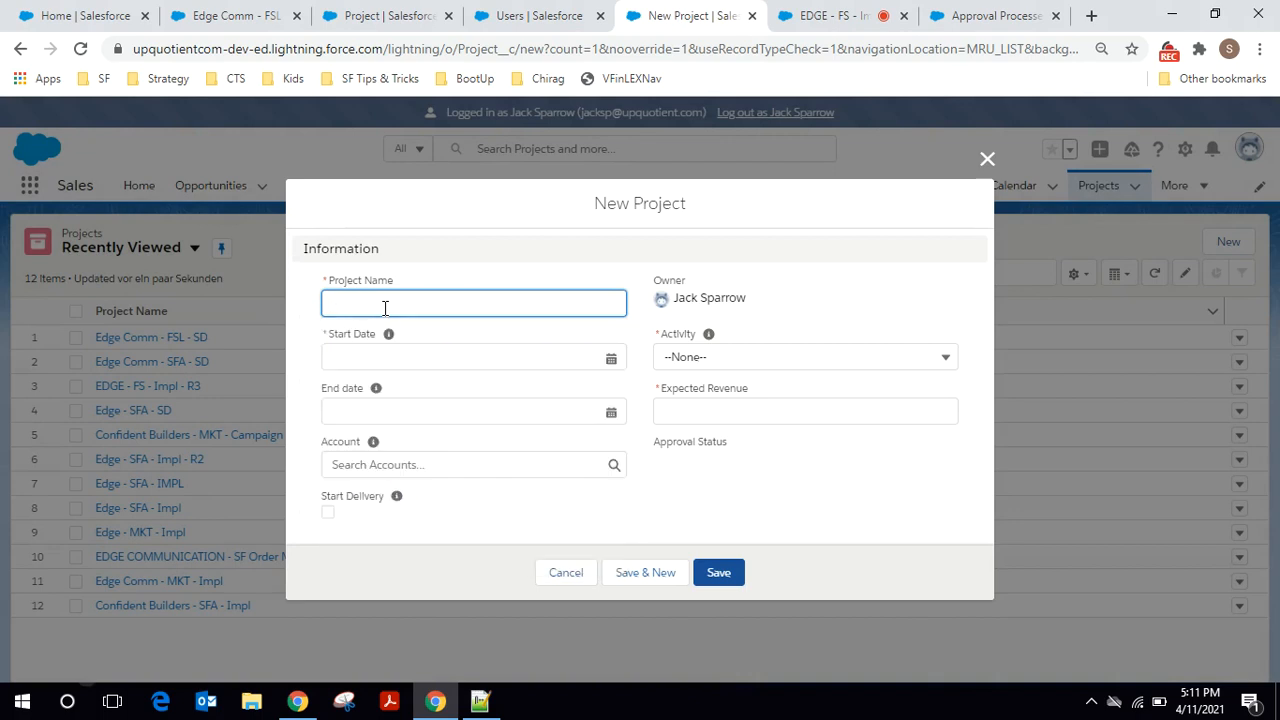
pyautogui.write('Confident Builders')
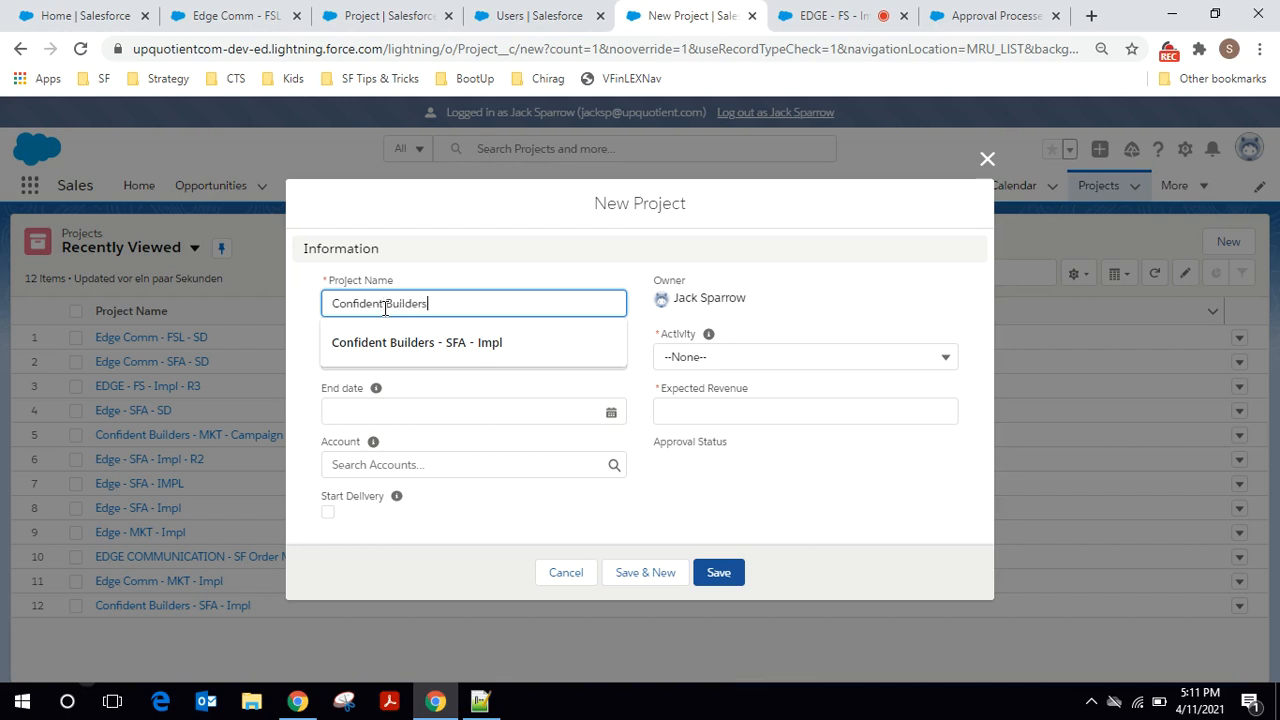
pyautogui.write(' - MKA - Design')
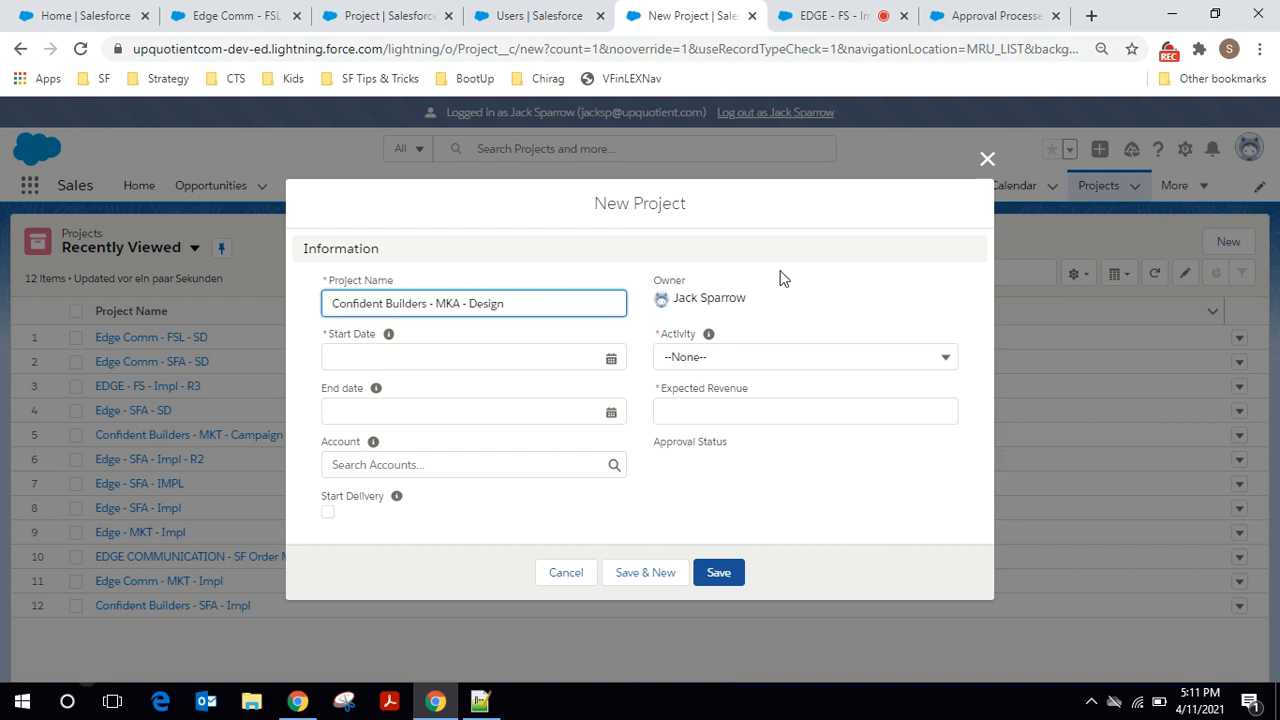
pyautogui.click(751, 363)
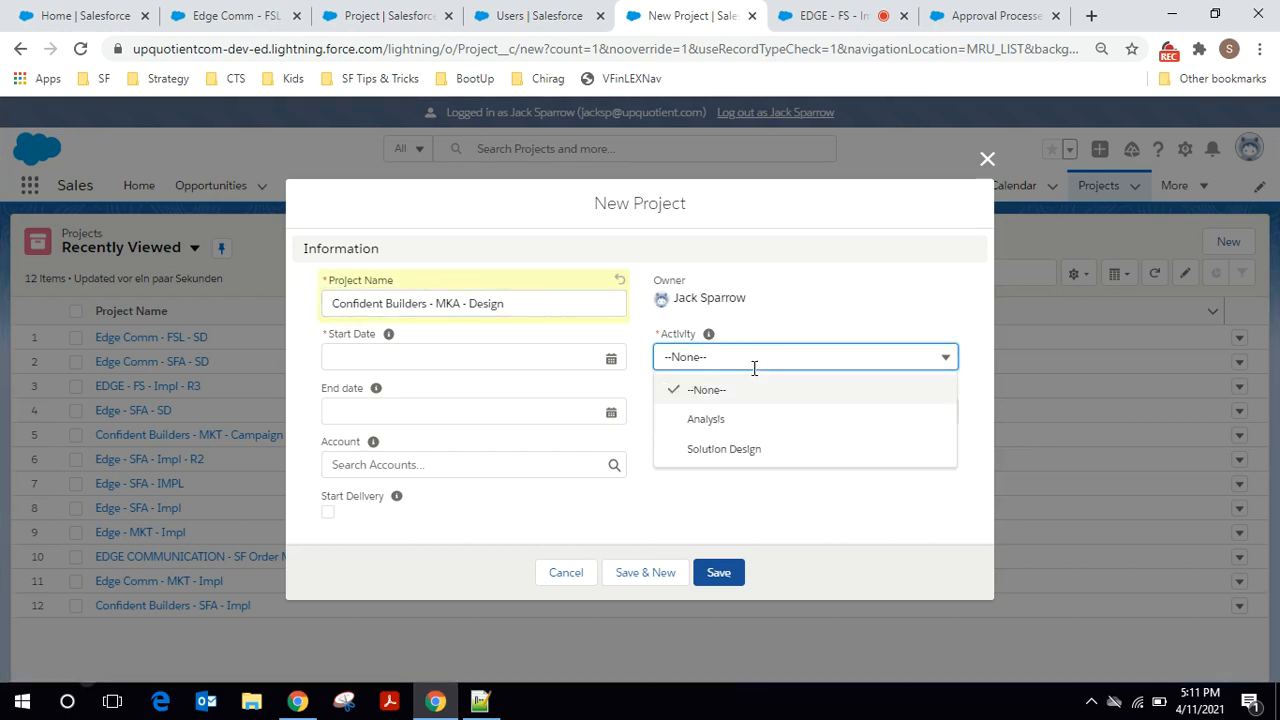
pyautogui.click(723, 447)
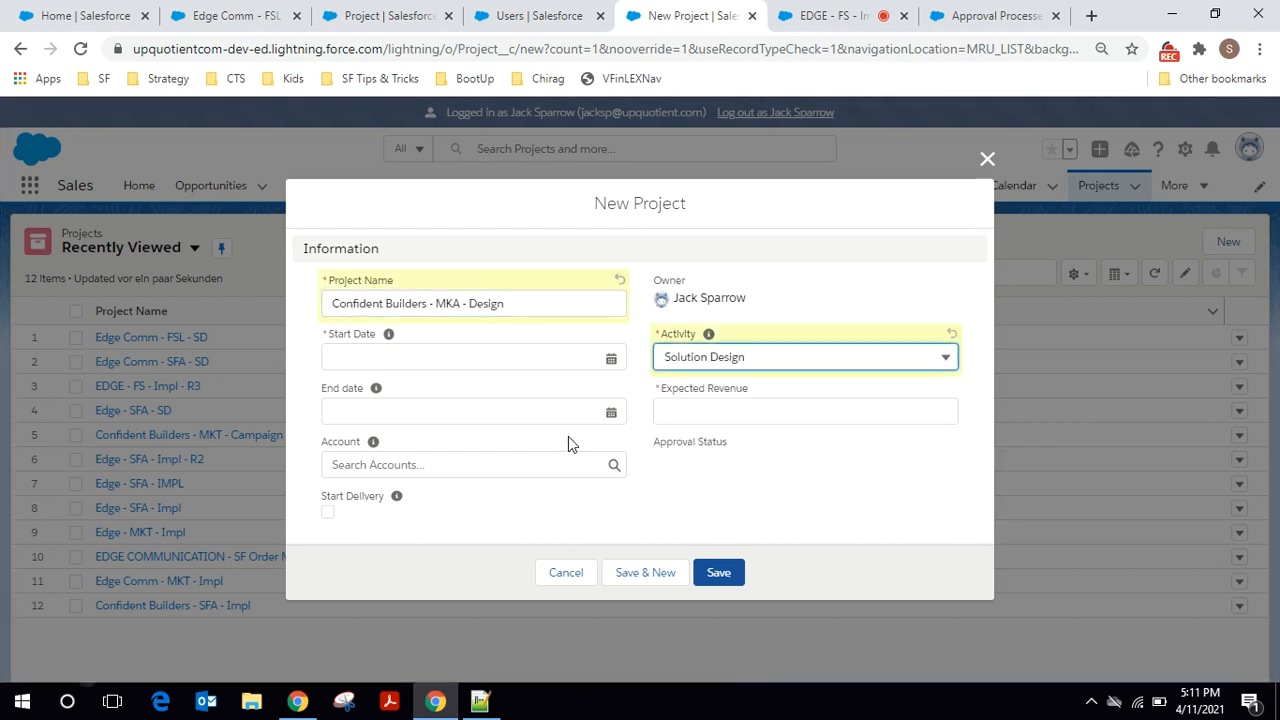
# Step: Set the new Project's Start Date to 30.04.2021 and its End date to 05.05.2021
pyautogui.click(429, 352)
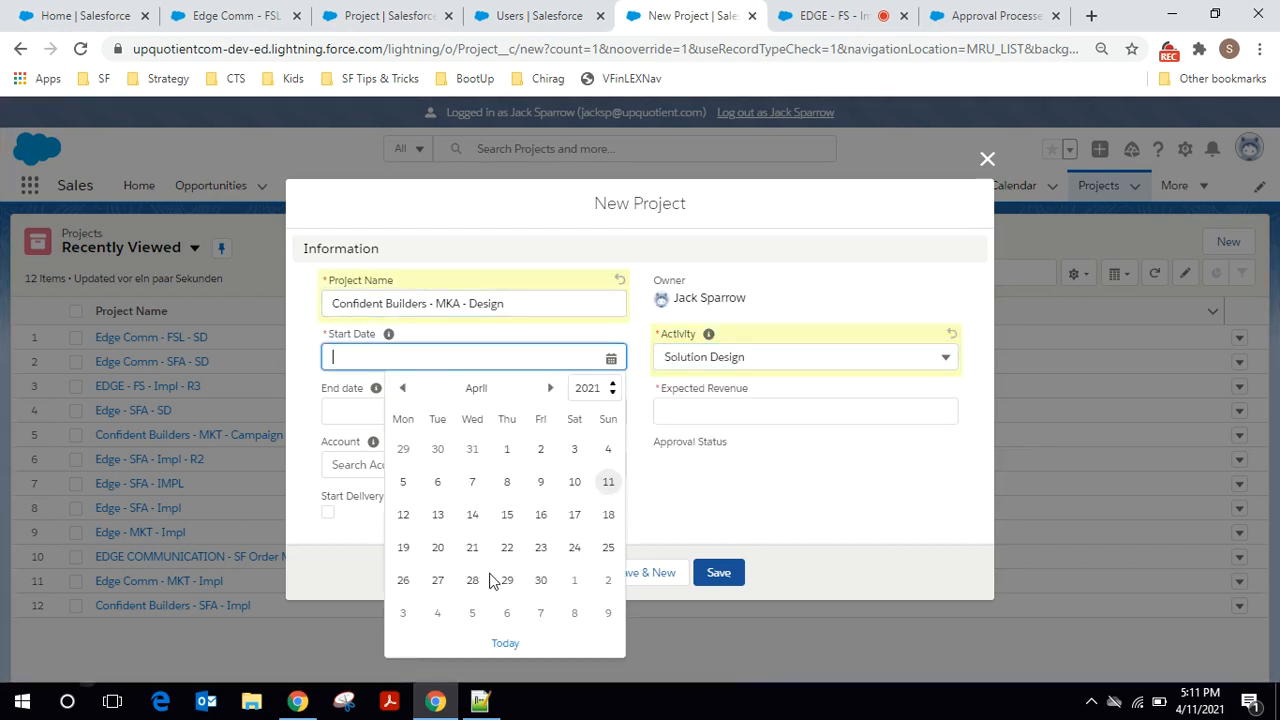
pyautogui.click(538, 583)
pyautogui.click(439, 410)
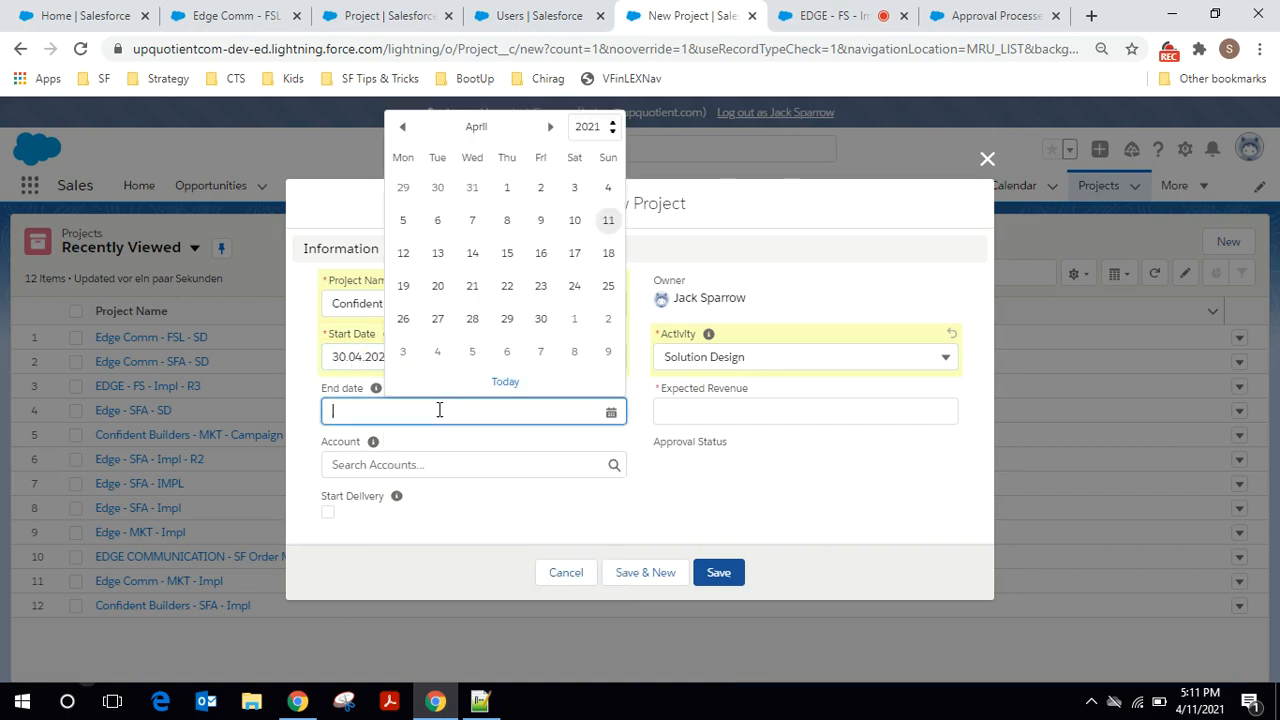
pyautogui.click(550, 127)
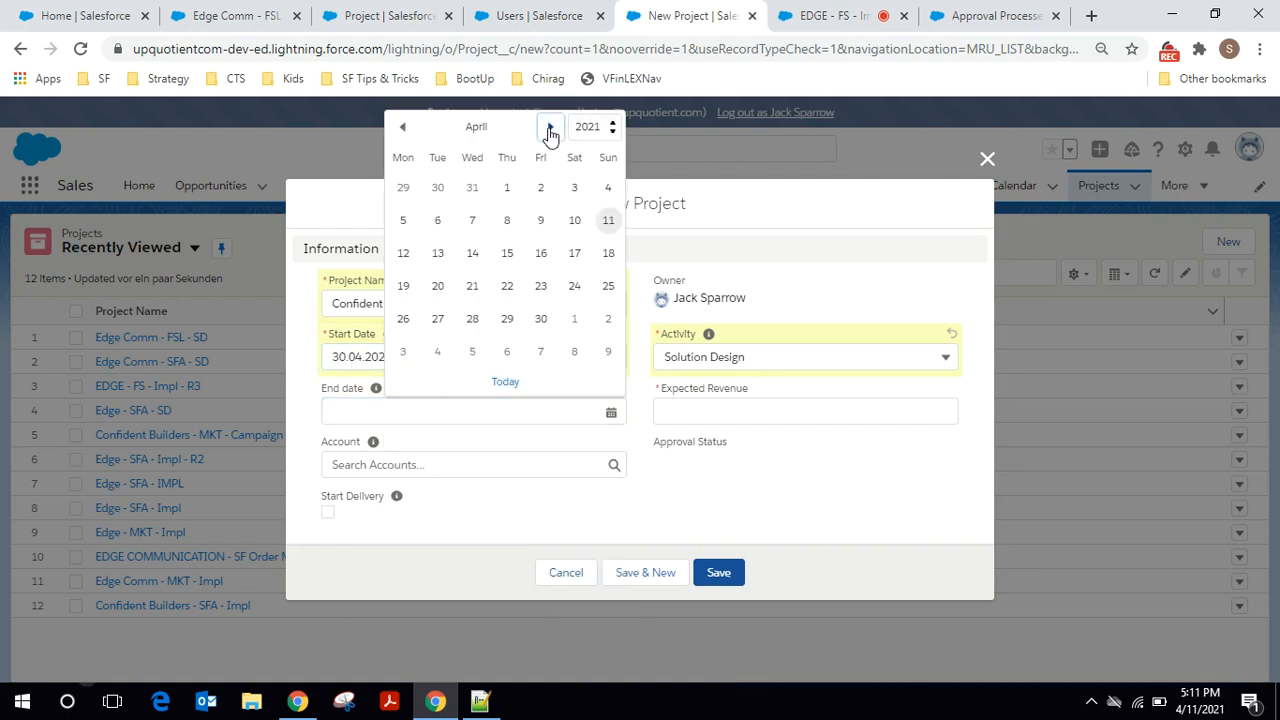
pyautogui.click(472, 220)
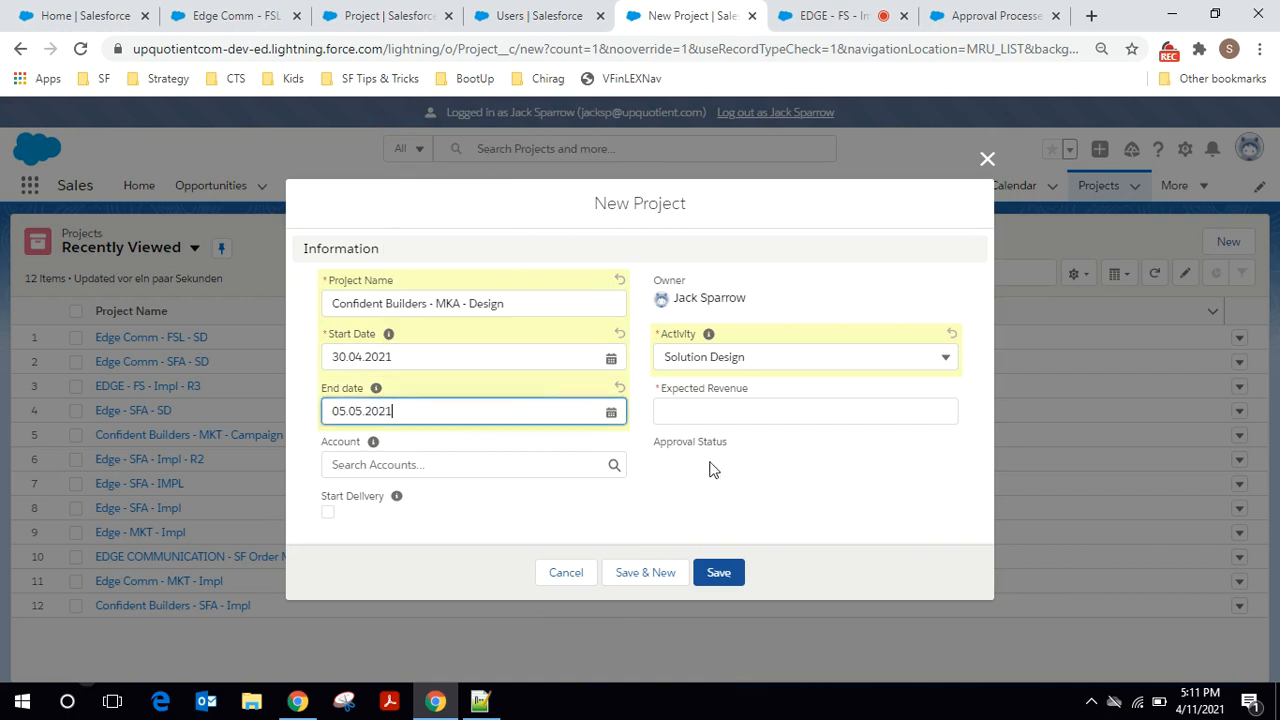
# Step: Set the Project's Expected Revenue to 52000 and its Account to Confident Builders, and save the record
pyautogui.click(730, 409)
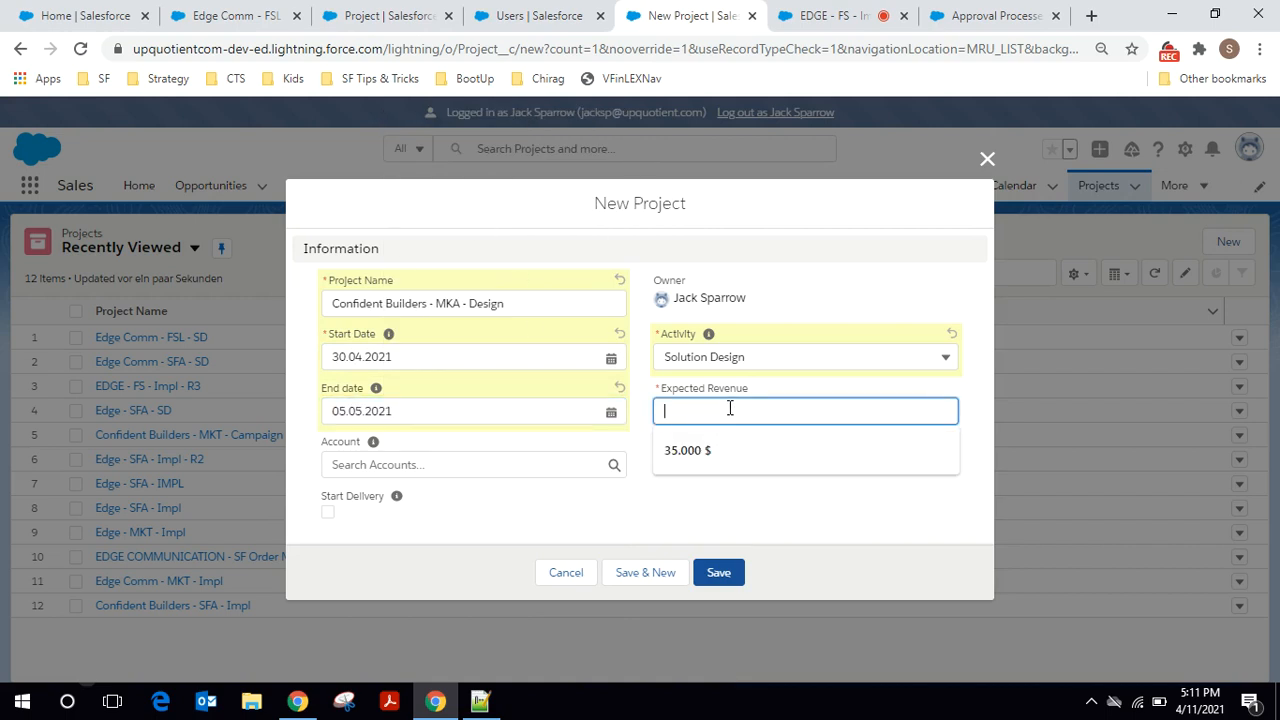
pyautogui.write('52000')
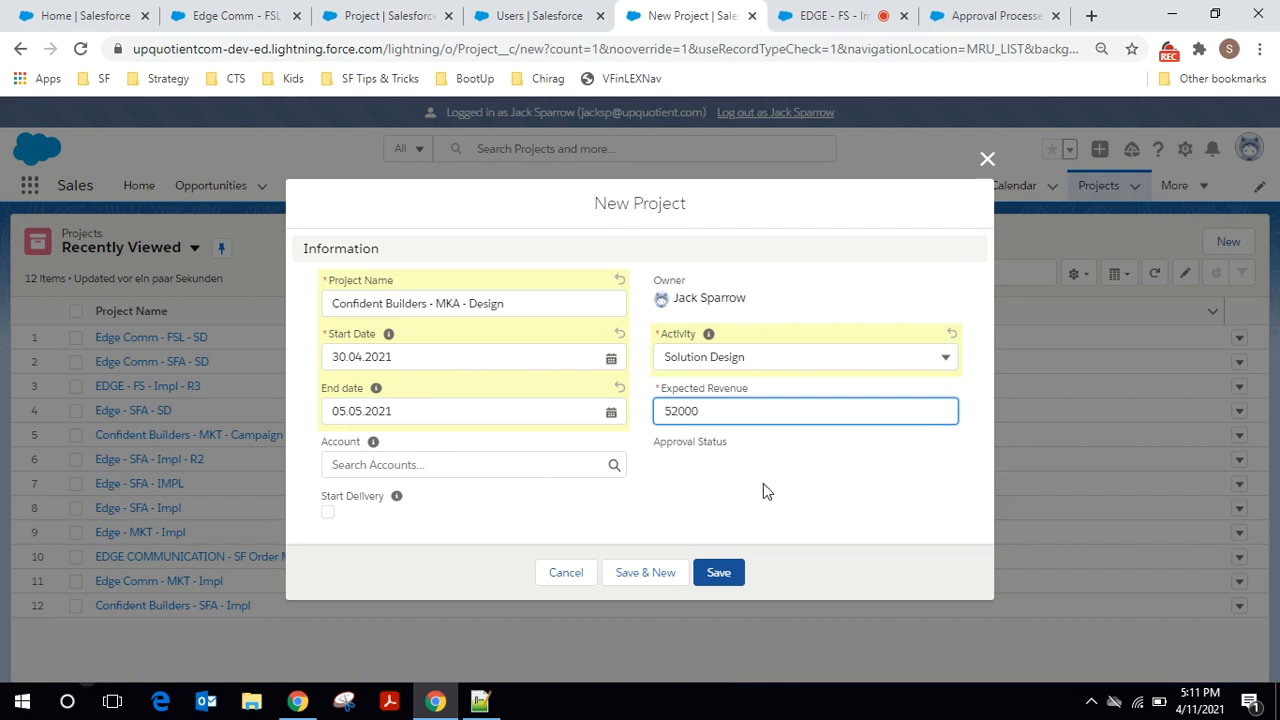
pyautogui.click(404, 465)
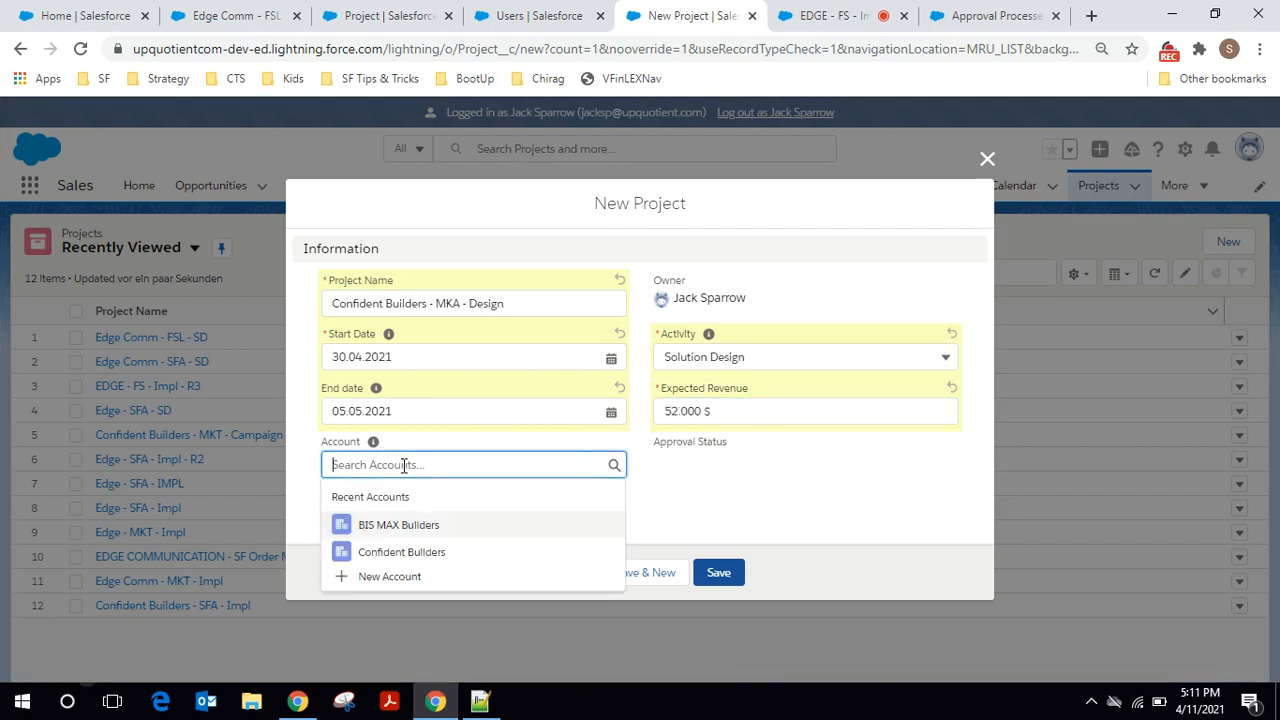
pyautogui.click(443, 553)
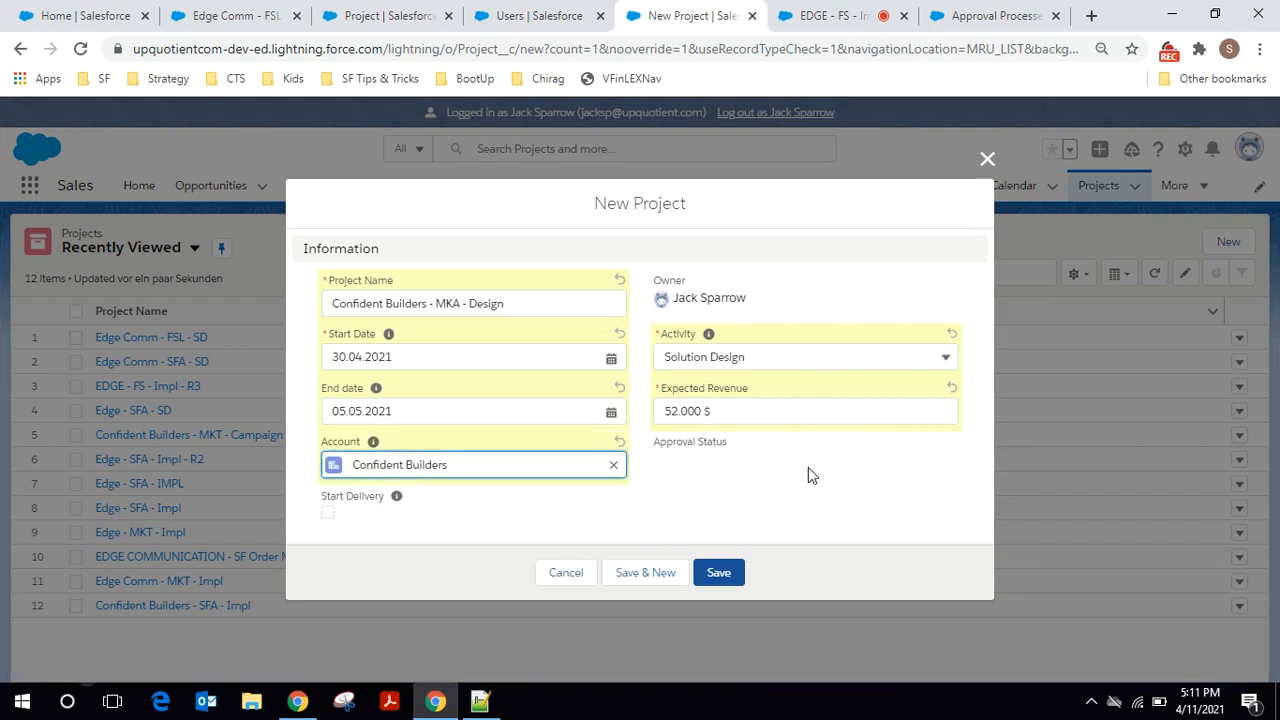
pyautogui.click(716, 575)
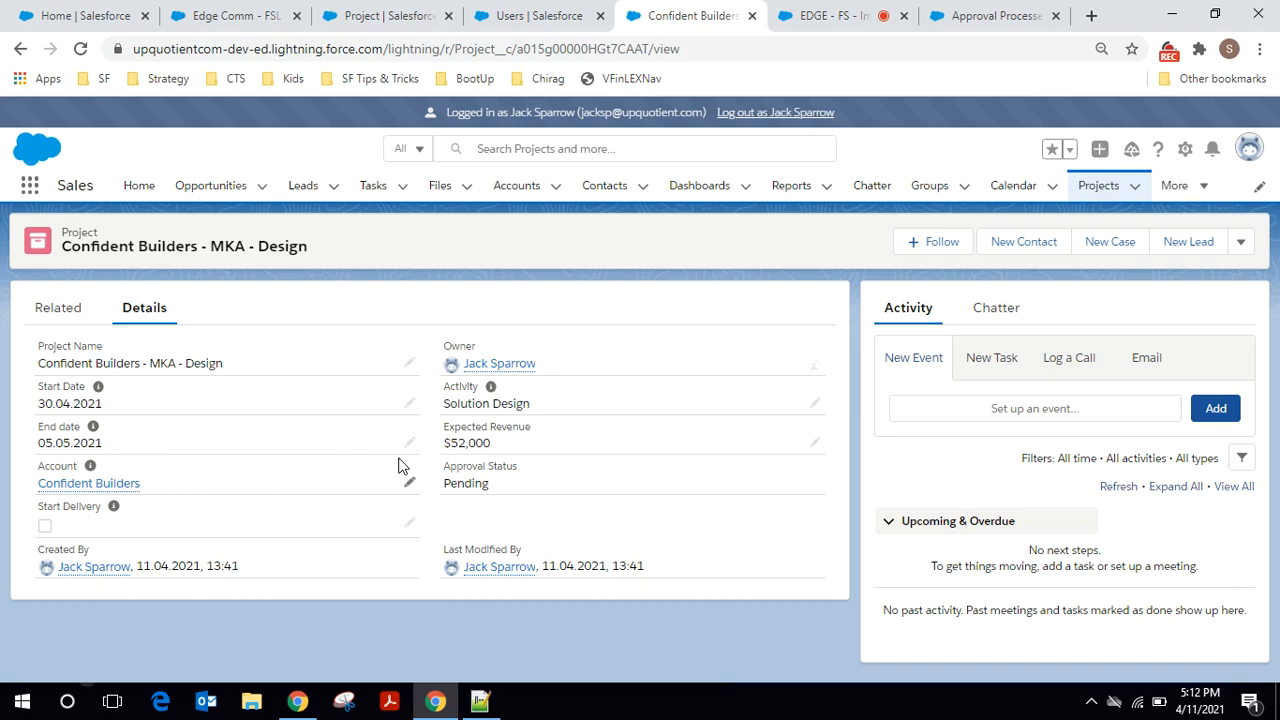
# Step: Log out of the sales user's session and open the Confident Builders - MKA - Design approval request from the administrator's refreshed notifications
pyautogui.click(780, 115)
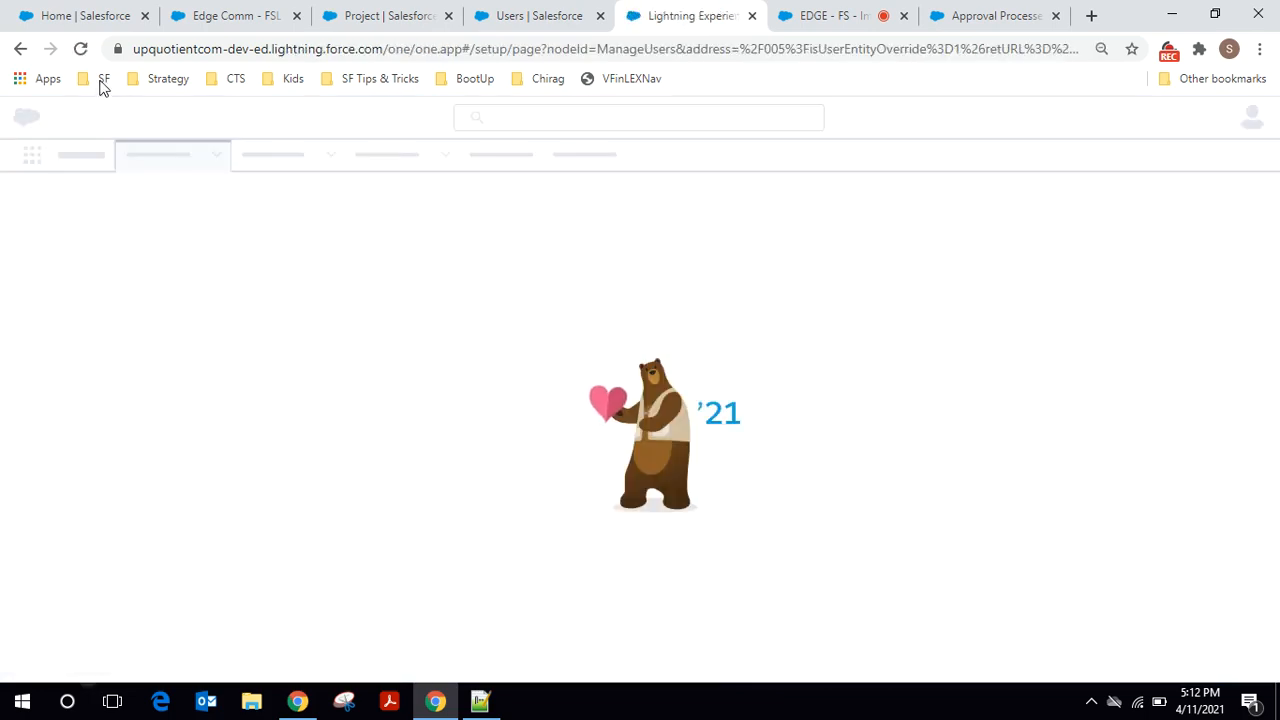
pyautogui.click(36, 12)
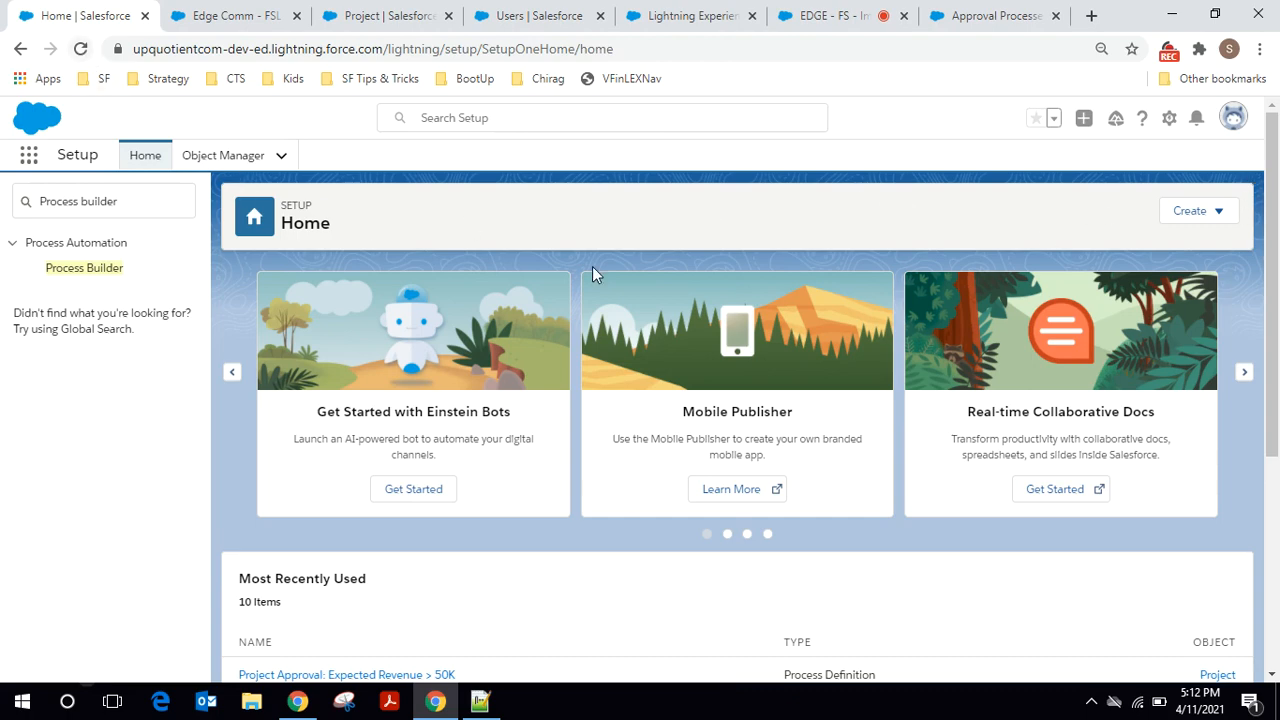
pyautogui.click(80, 48)
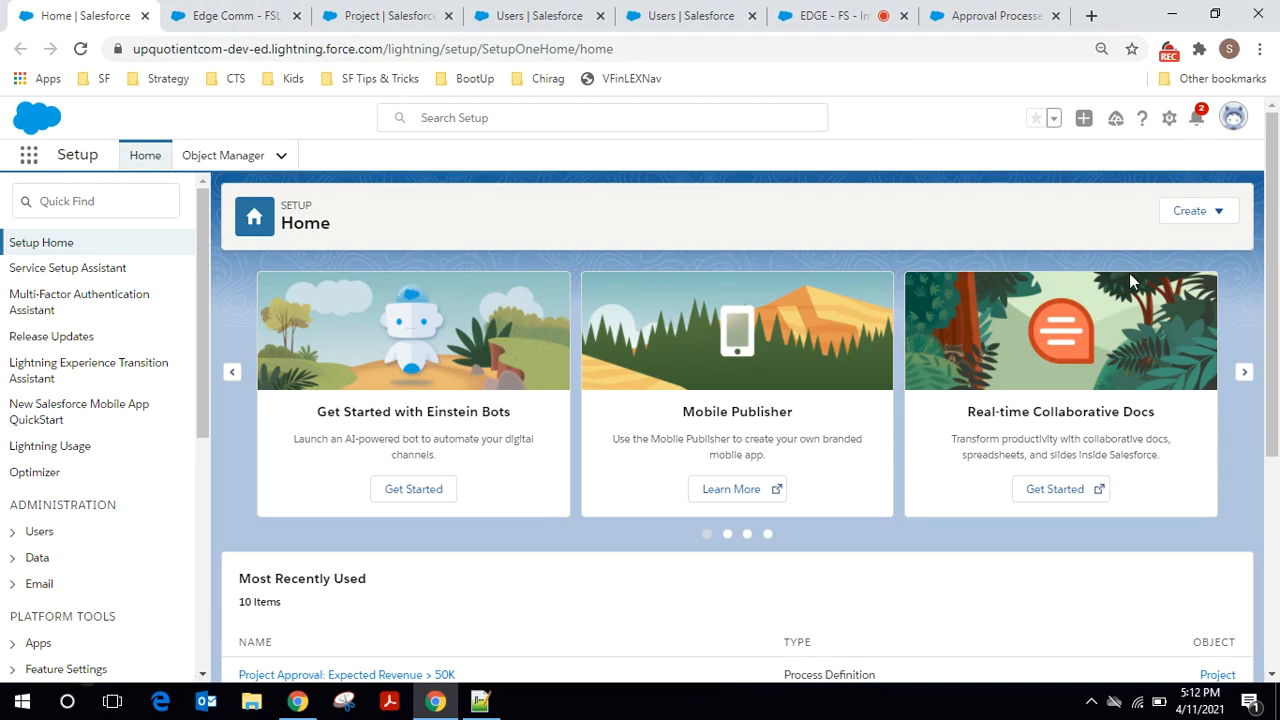
pyautogui.click(1196, 118)
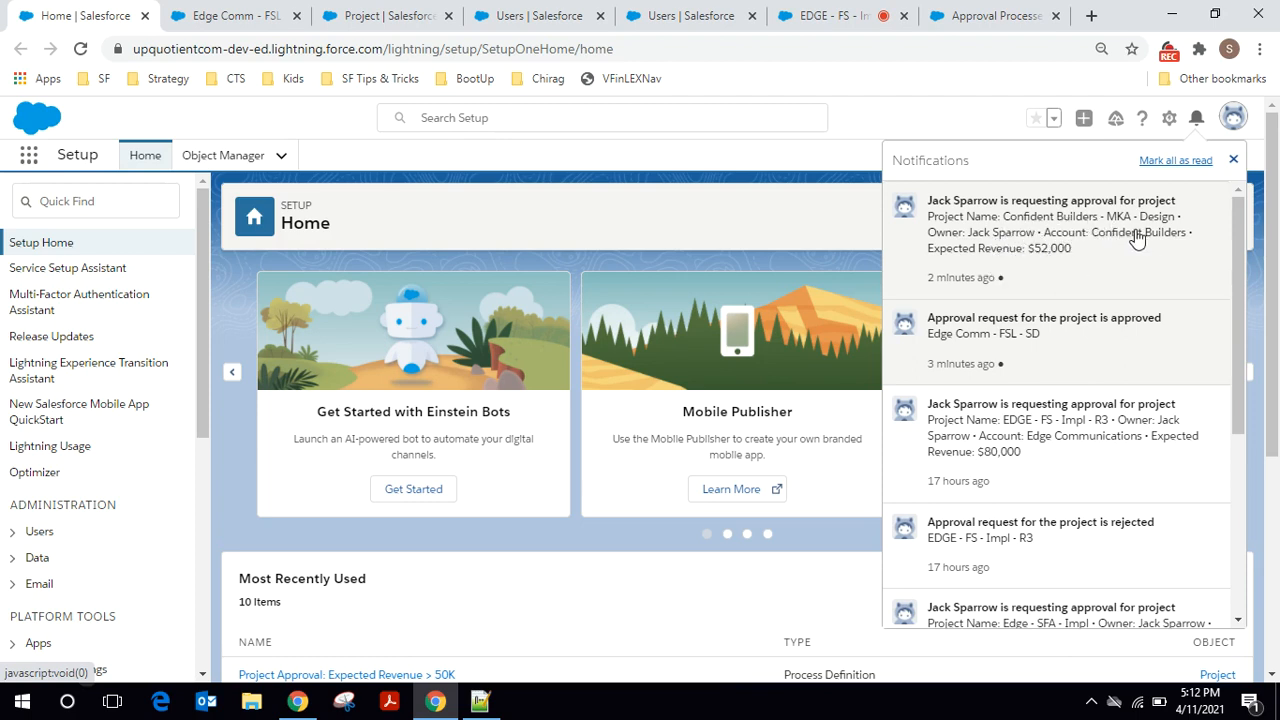
pyautogui.click(1051, 235)
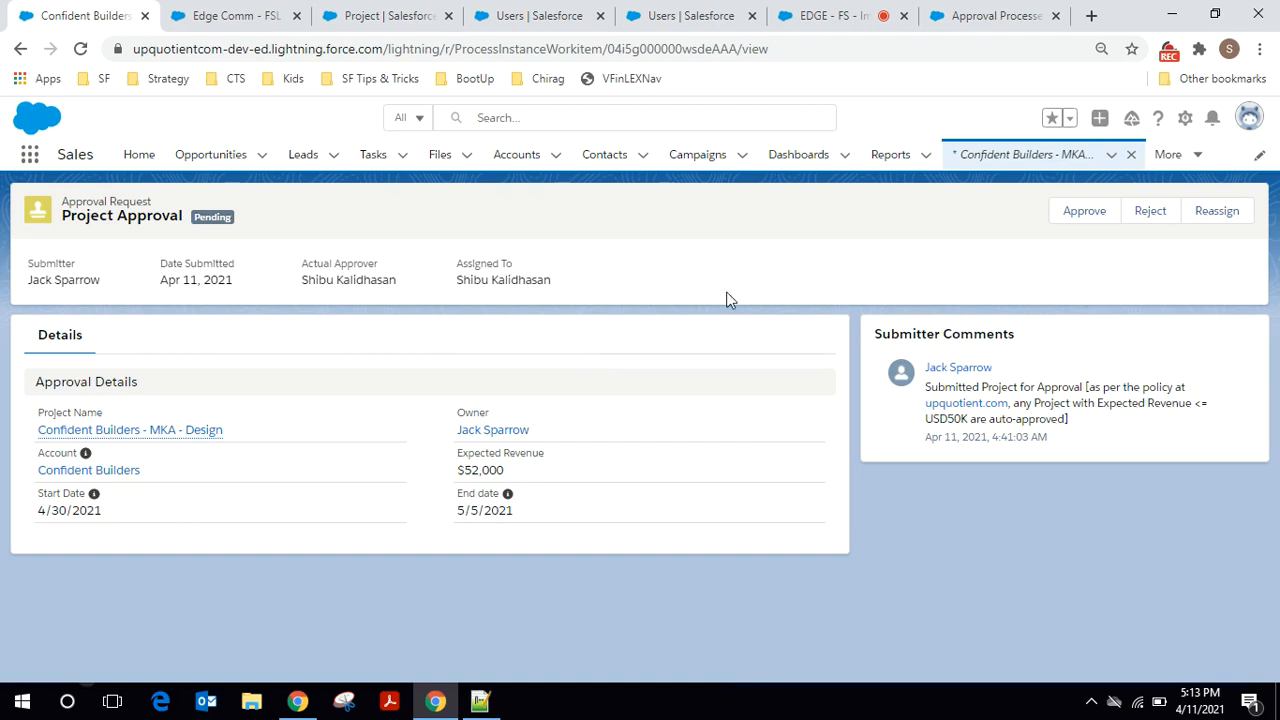
# Step: Reject the request with the comment "Confident Builders demanding ... bump-up the Revenue ... also work on the timelines ... once done resubmit for approval"
pyautogui.click(1148, 220)
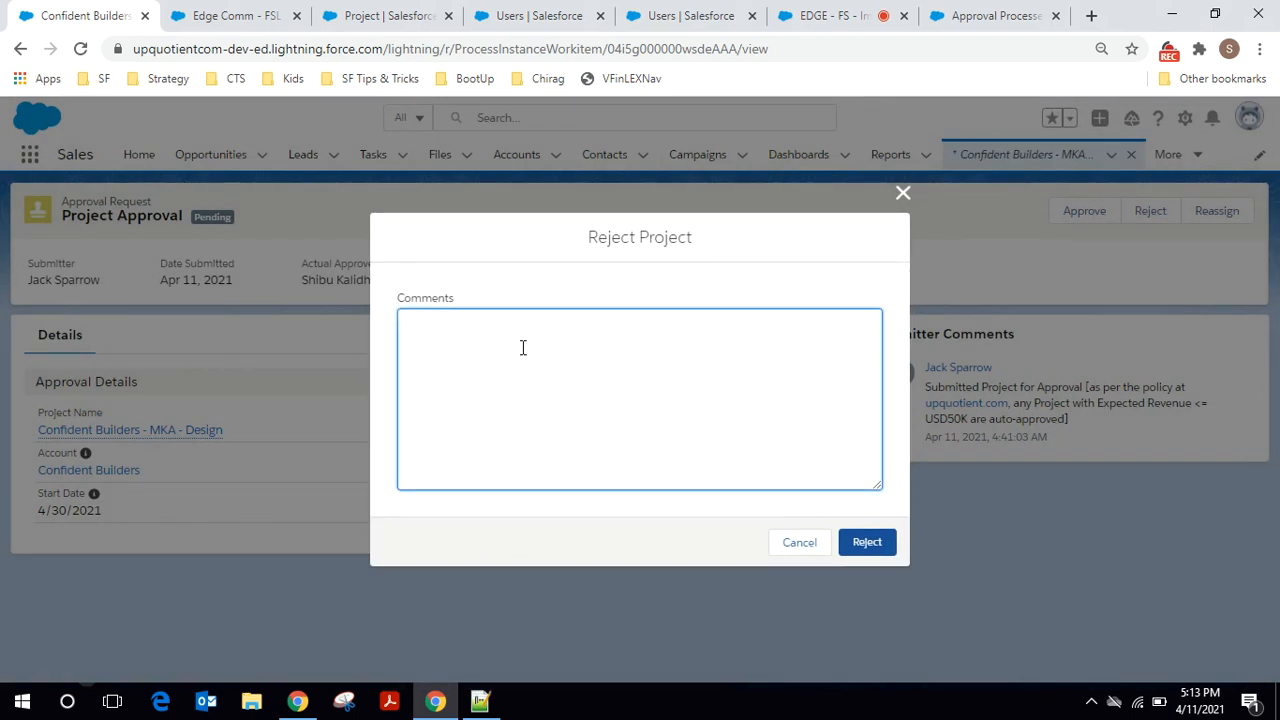
pyautogui.write('Confident ')
pyautogui.write('Bu')
pyautogui.write('ilders demandin')
pyautogui.write('g !')
pyautogui.write('...')
pyautogui.write(' bu')
pyautogui.write('mp-up the ')
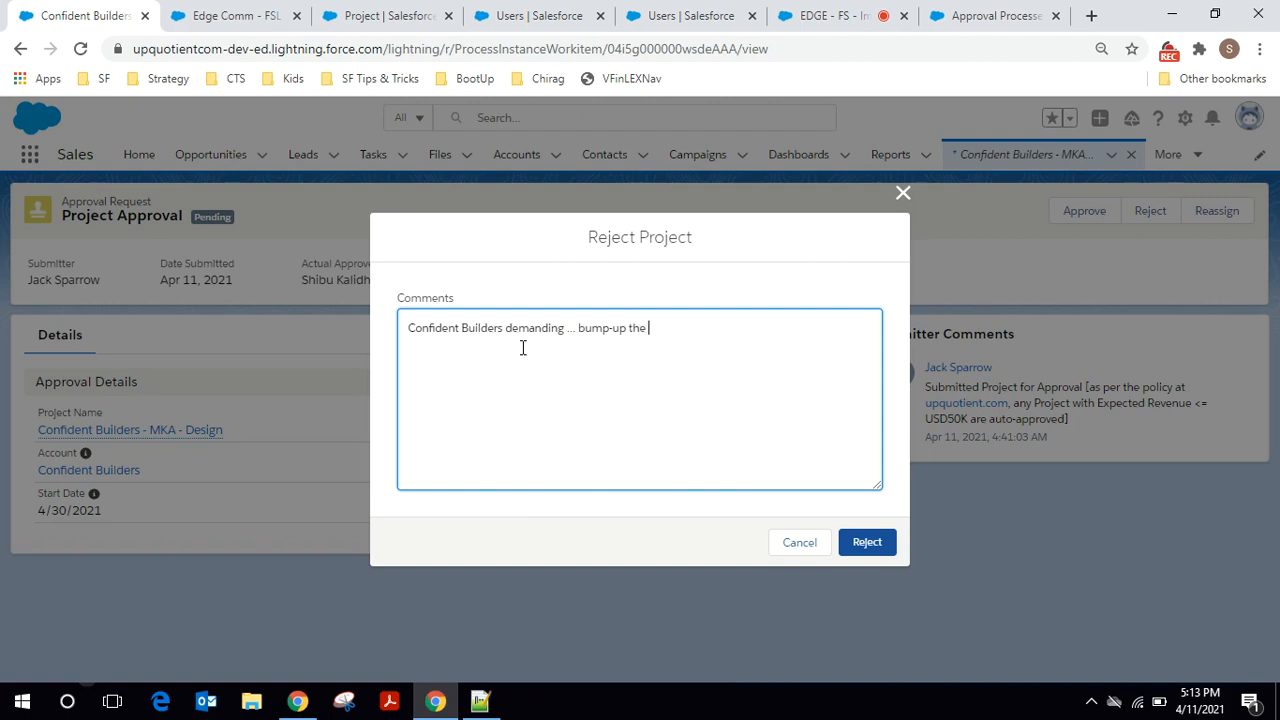
pyautogui.write('Revenue ... also work on the timelines ...')
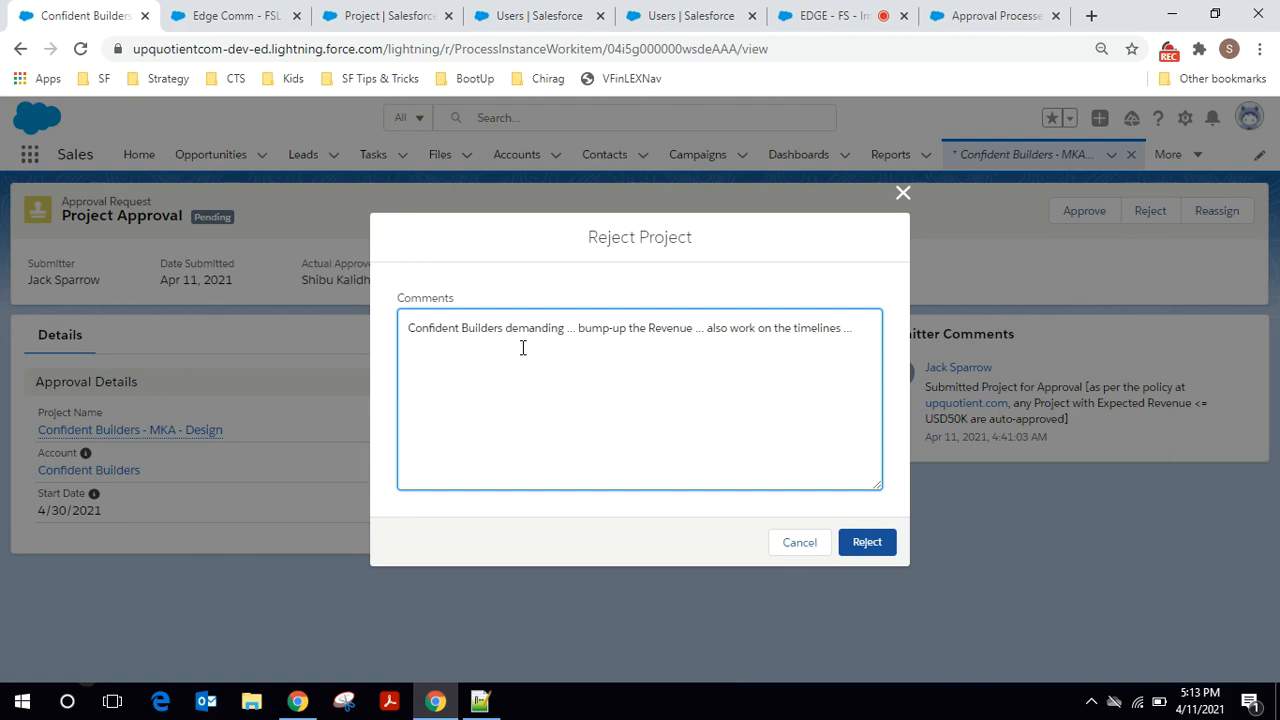
pyautogui.press('BackSpace')
pyautogui.press('BackSpace')
pyautogui.write('rk on the timelines ... ')
pyautogui.write('once done')
pyautogui.write(' resub')
pyautogui.write('mit for approv')
pyautogui.write('al')
pyautogui.click(870, 549)
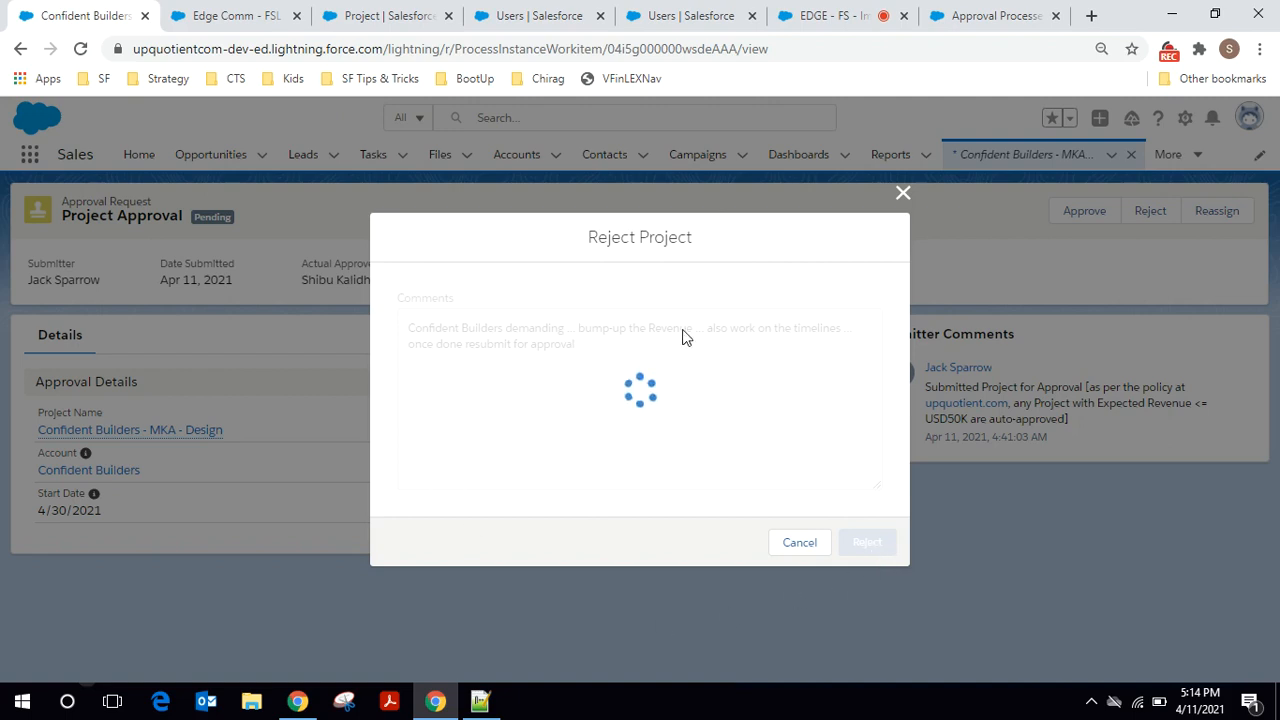
# Step: From the All Users setup list, log in as the sales user with the Custom: Sales Profile and go to Projects
pyautogui.click(600, 16)
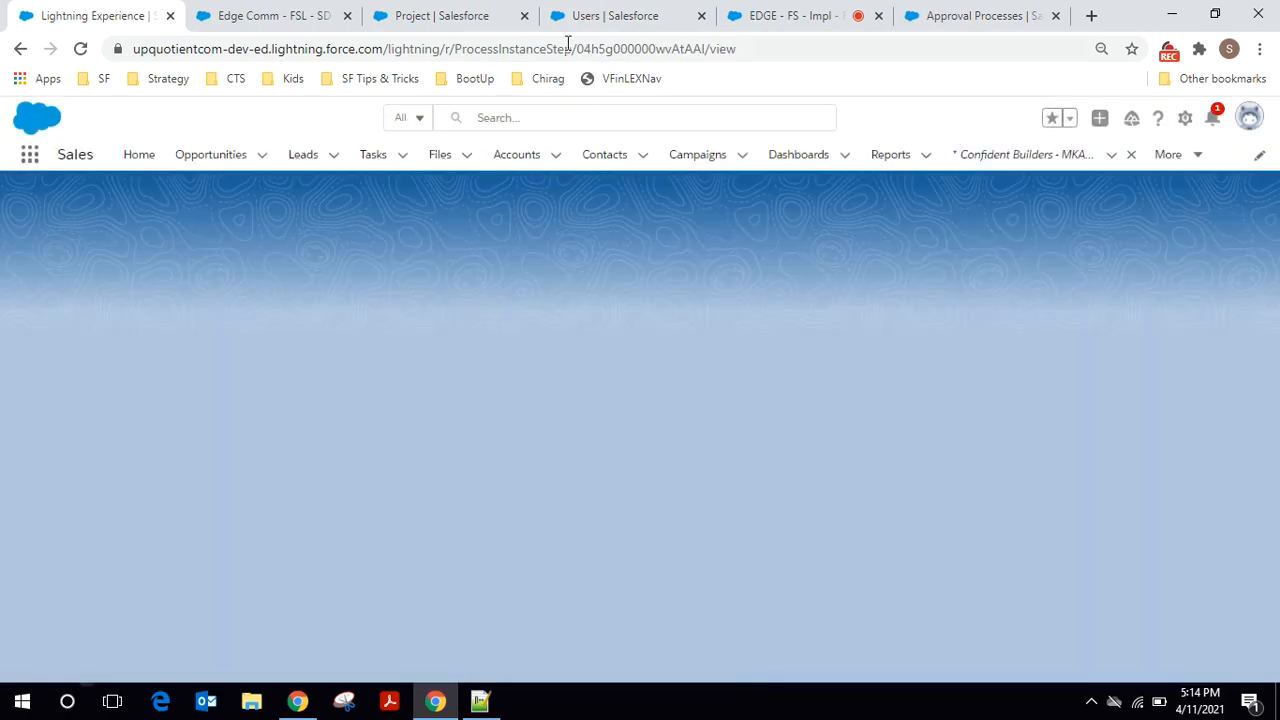
pyautogui.click(574, 17)
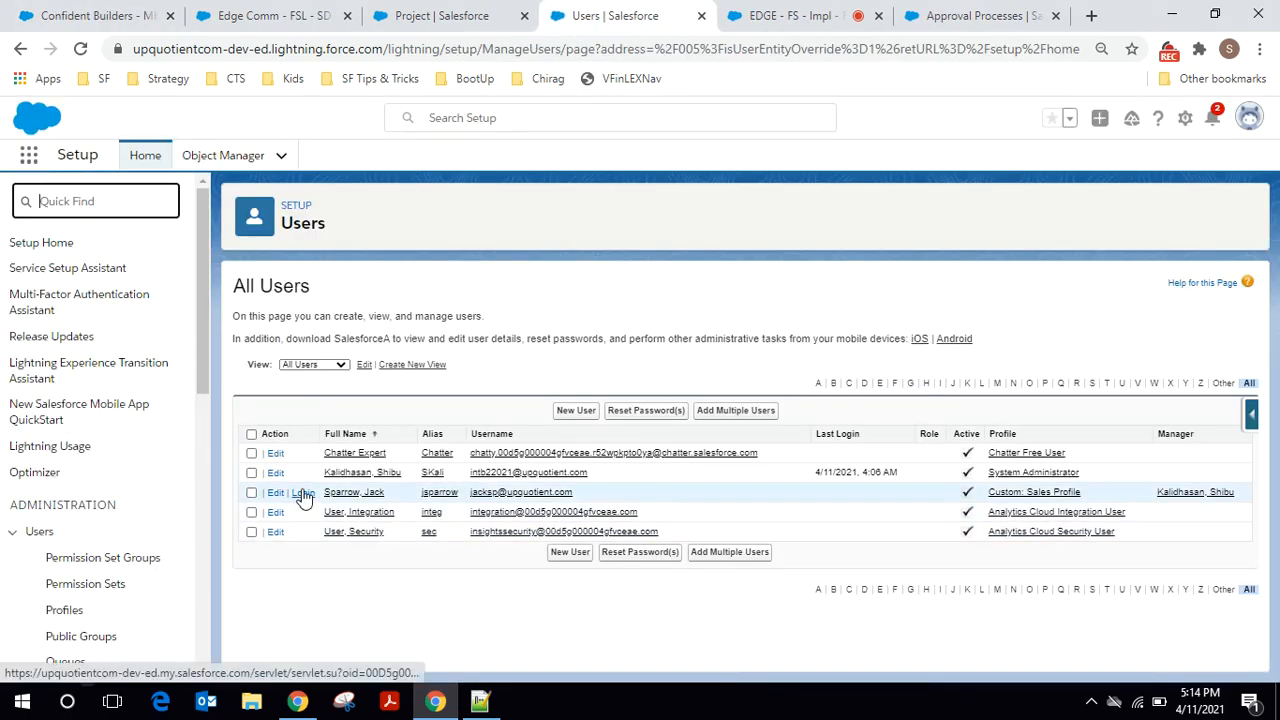
pyautogui.click(301, 492)
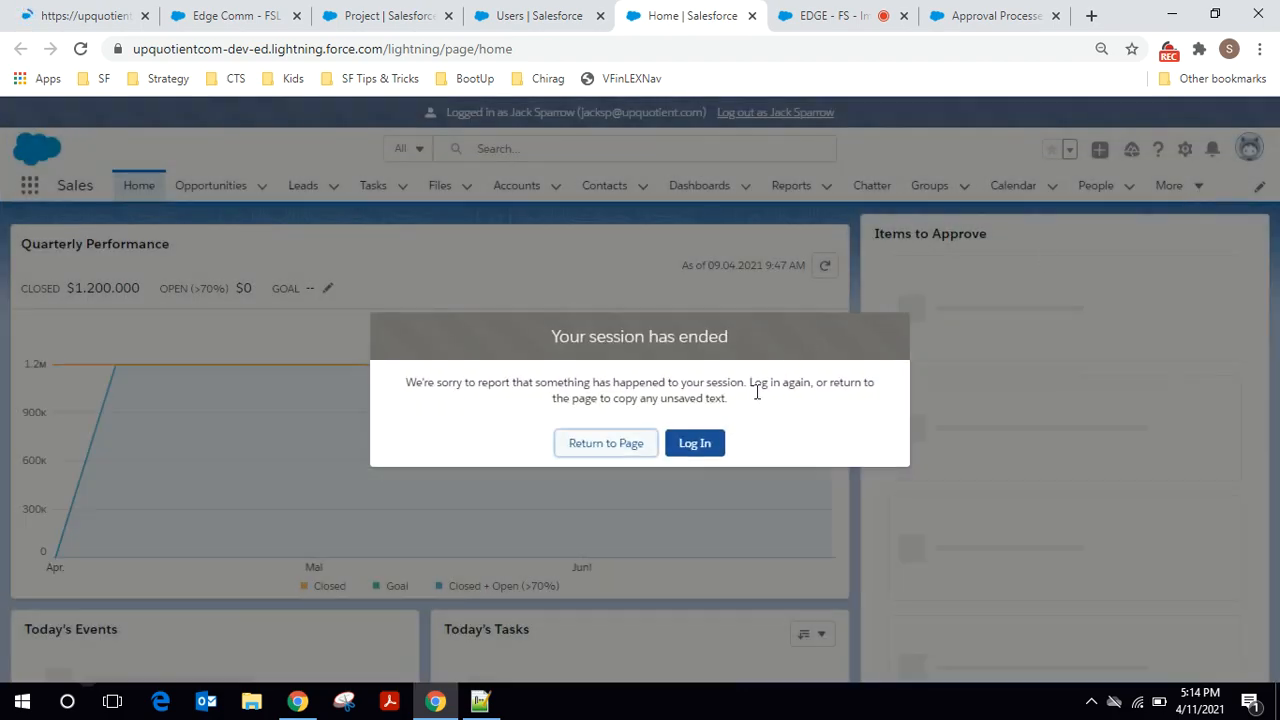
pyautogui.click(690, 448)
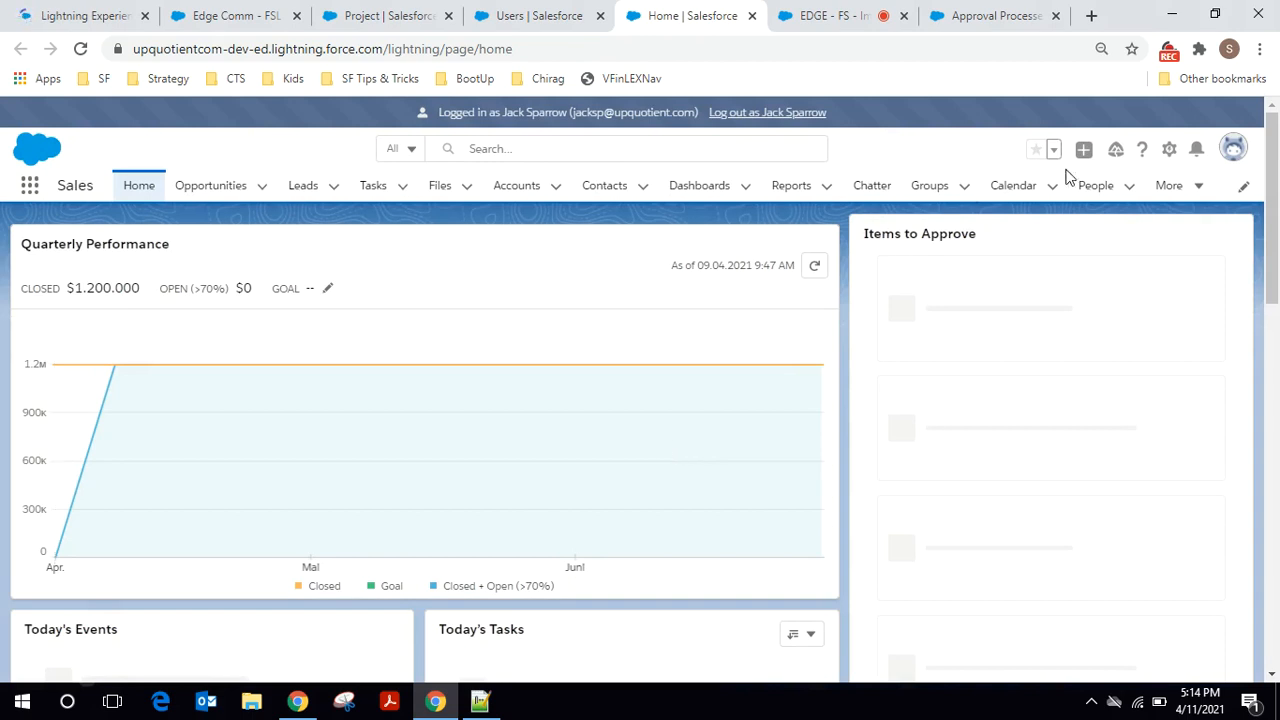
pyautogui.click(1199, 188)
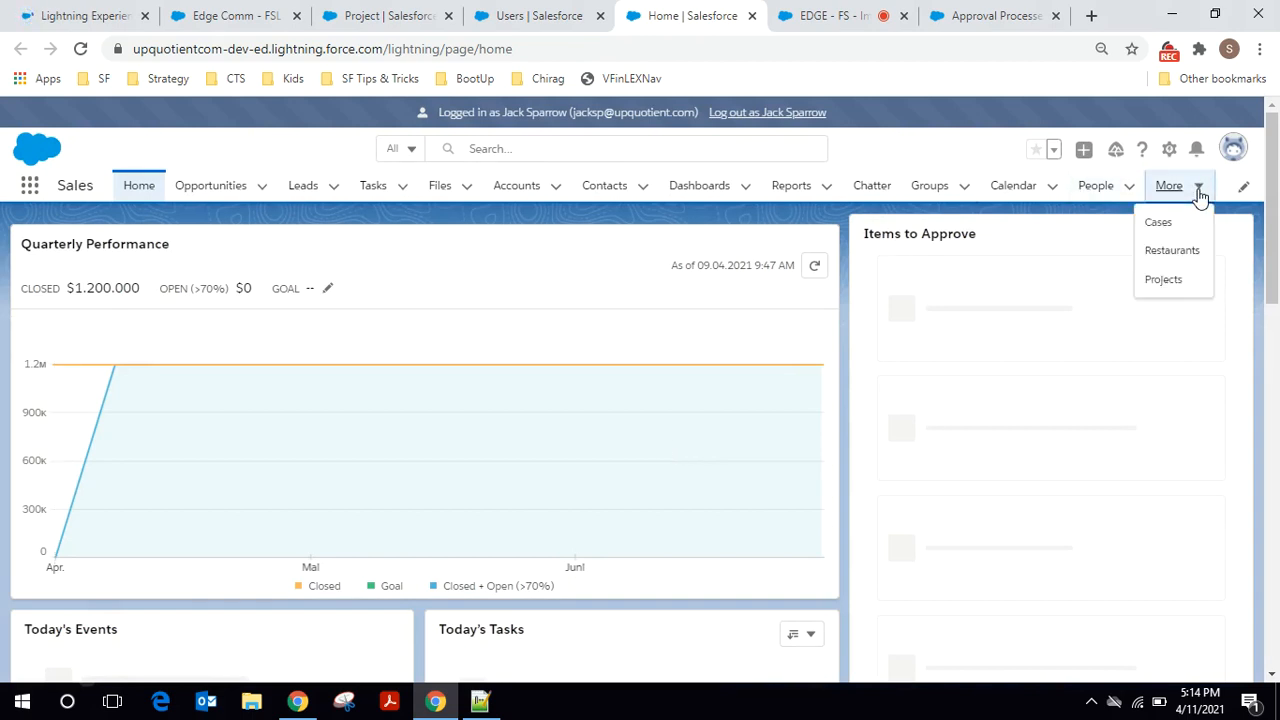
pyautogui.click(1163, 279)
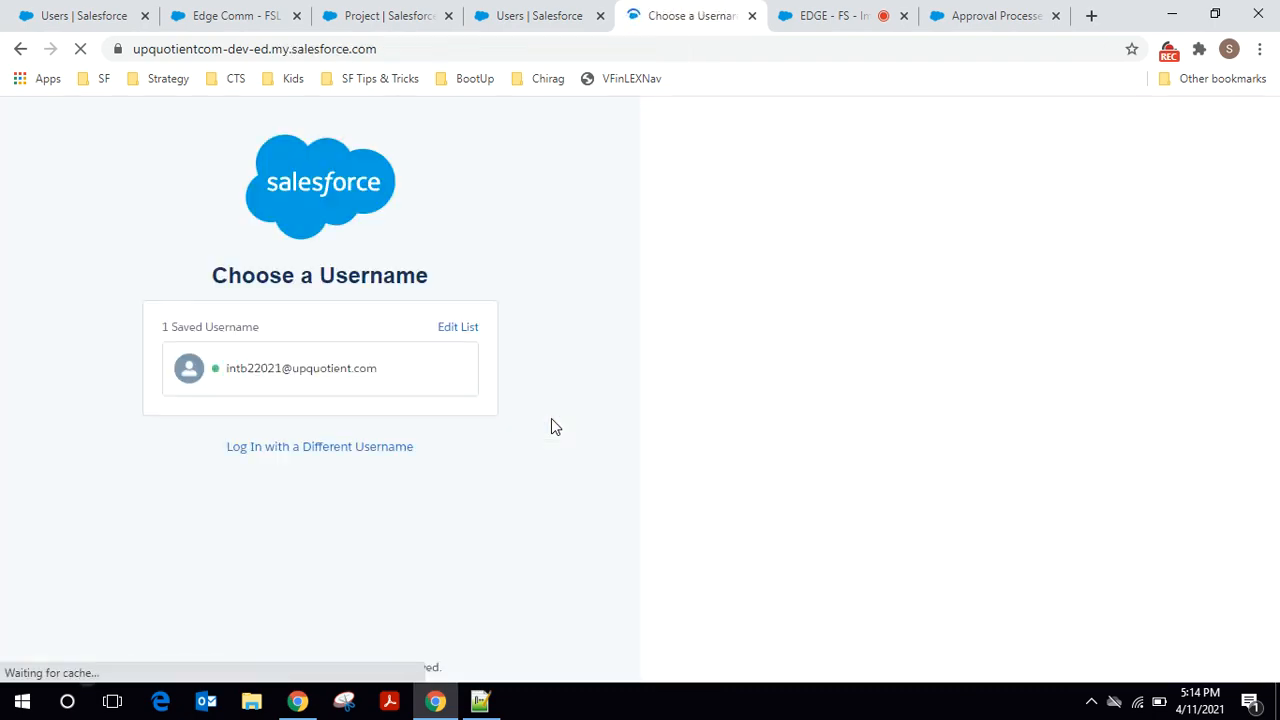
pyautogui.click(348, 378)
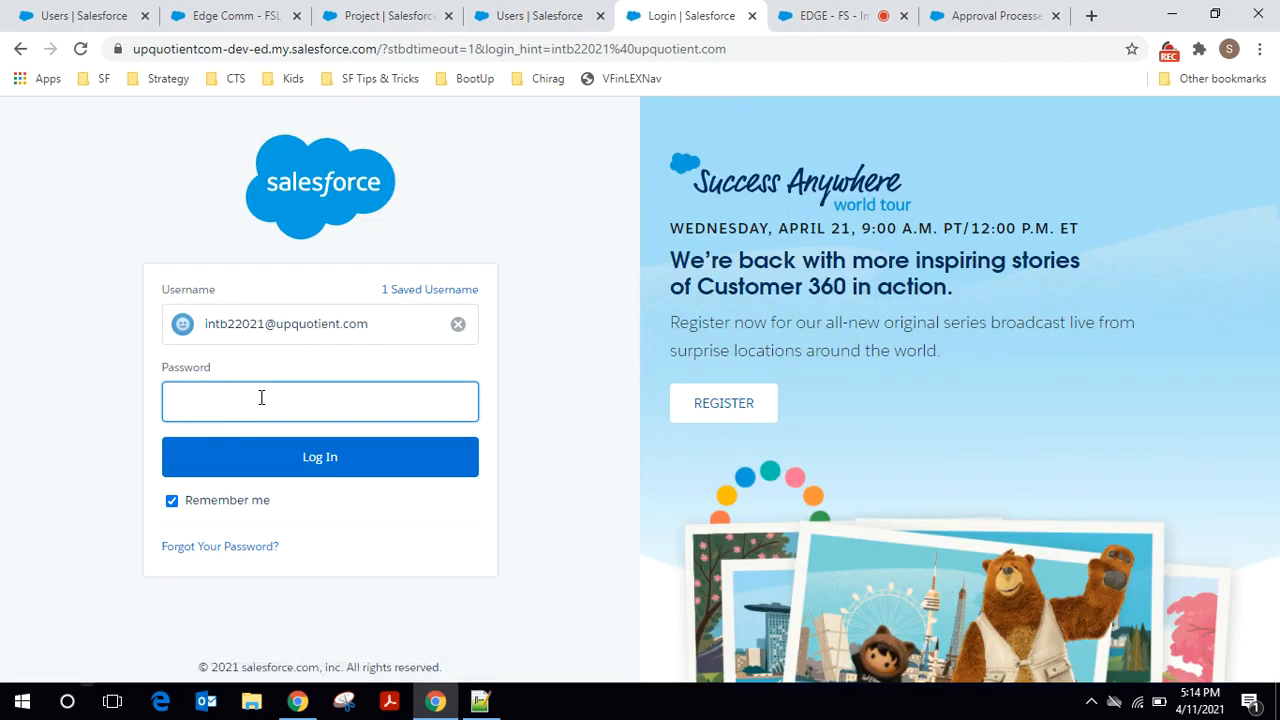
pyautogui.click(850, 15)
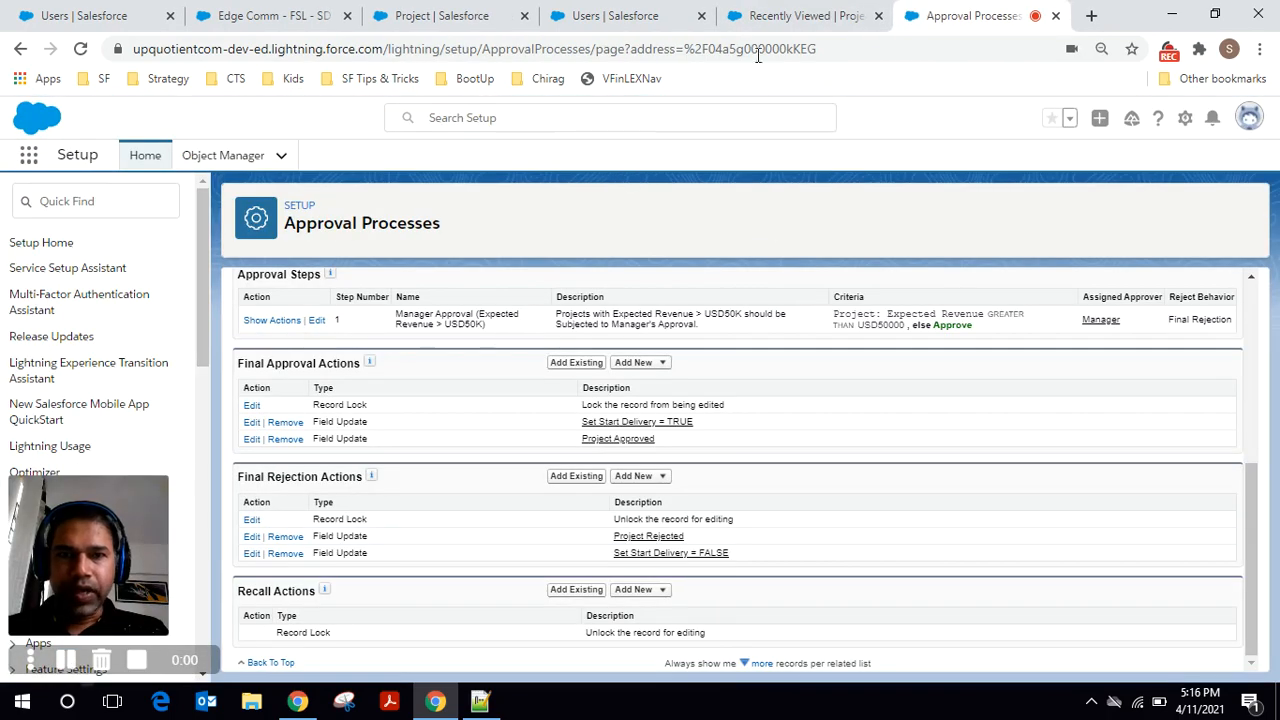
# Step: Open the Confident Builders - MKA - Design project from the Projects list and check its Approval History and detail fields
pyautogui.click(765, 18)
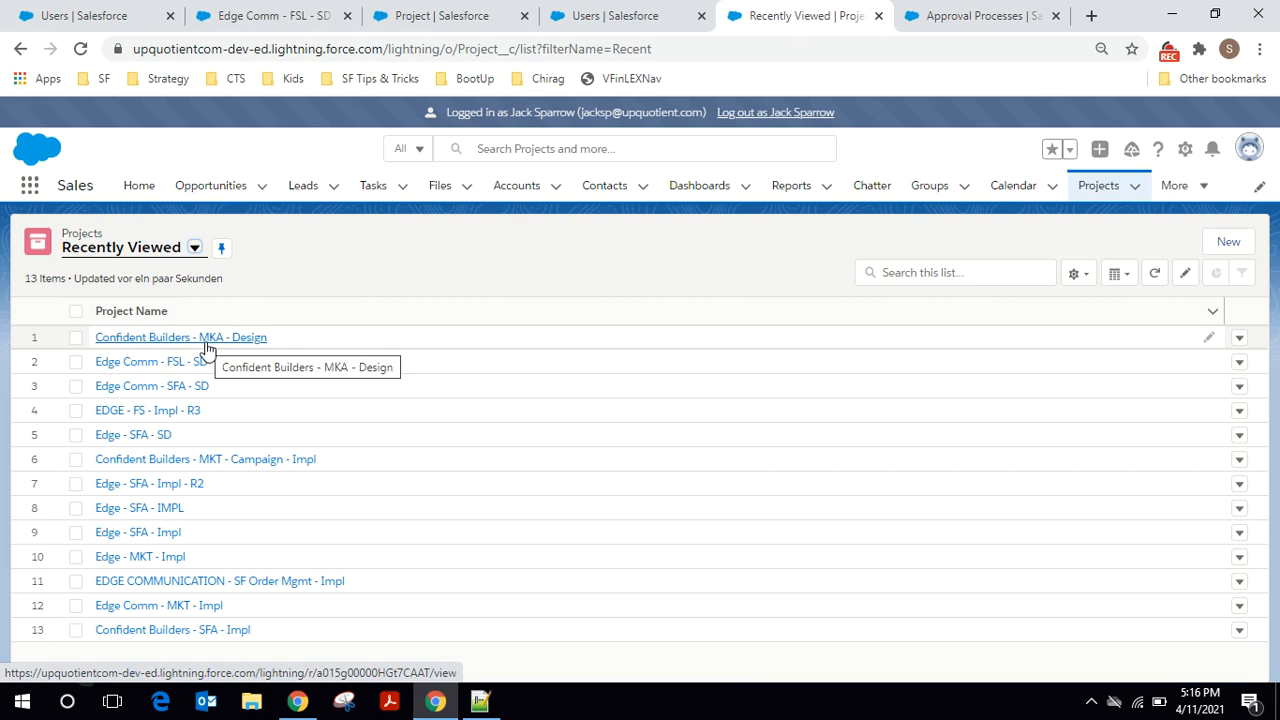
pyautogui.click(208, 340)
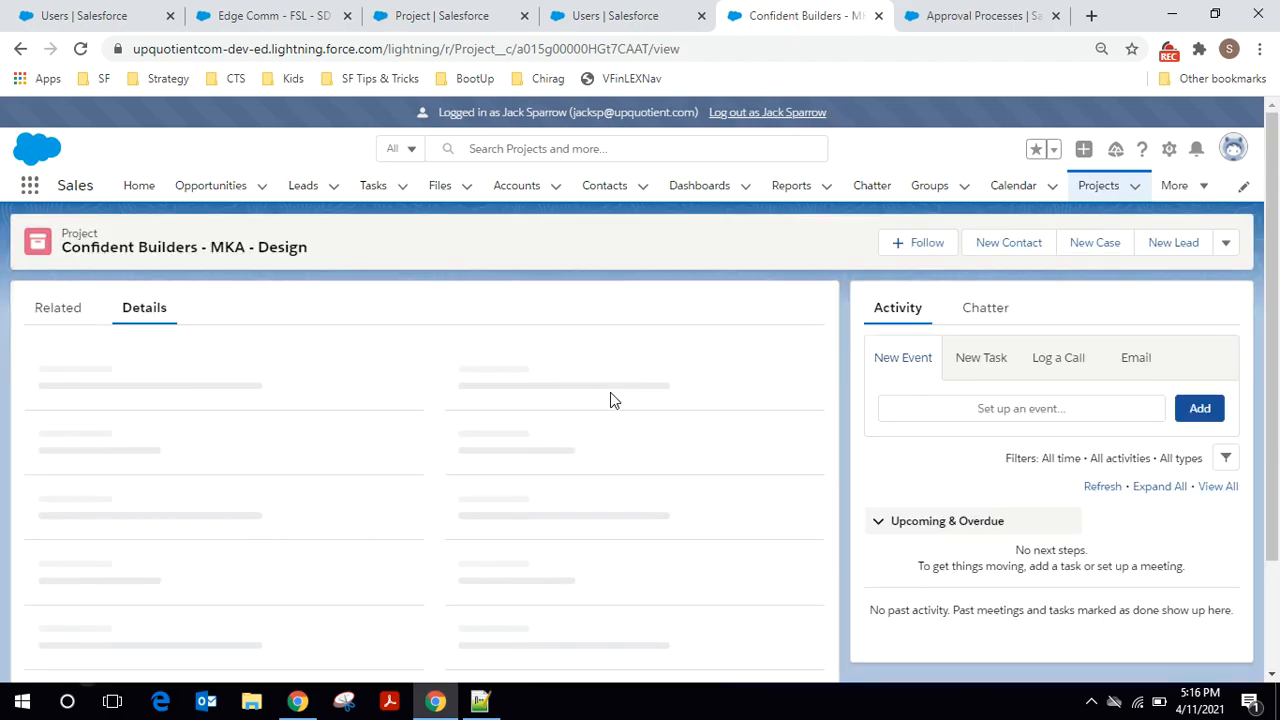
pyautogui.click(60, 309)
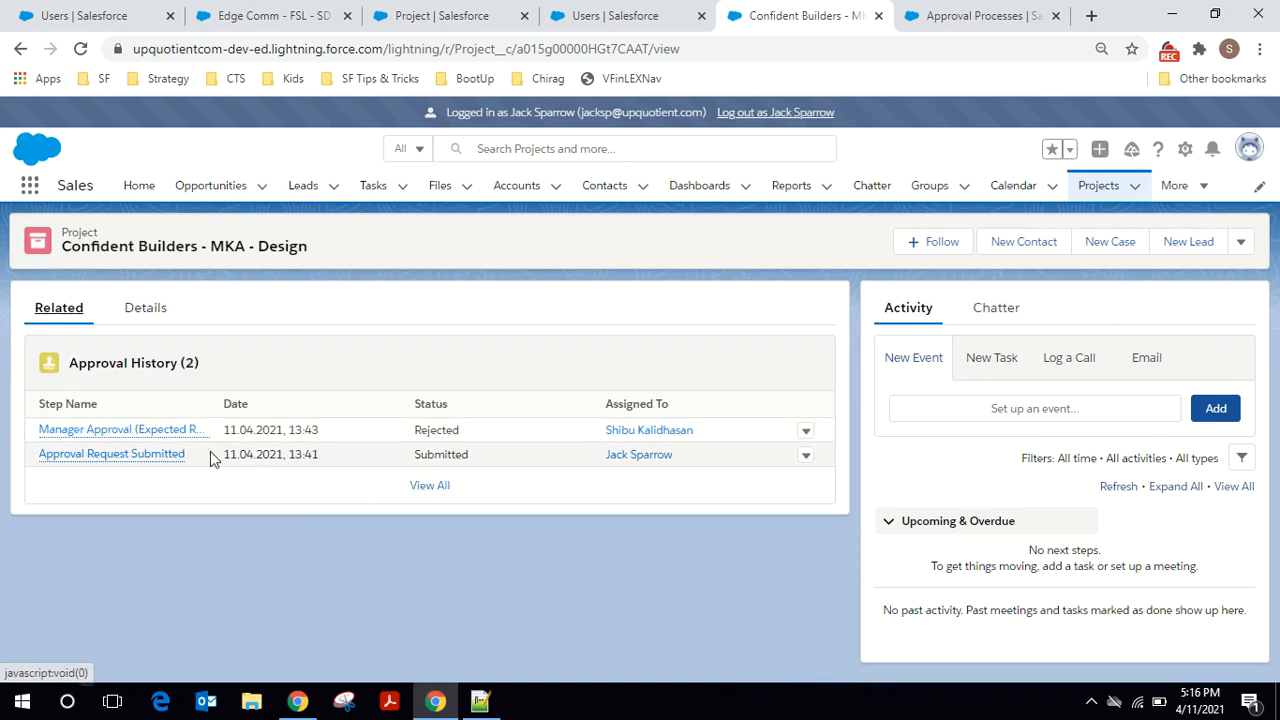
pyautogui.click(147, 312)
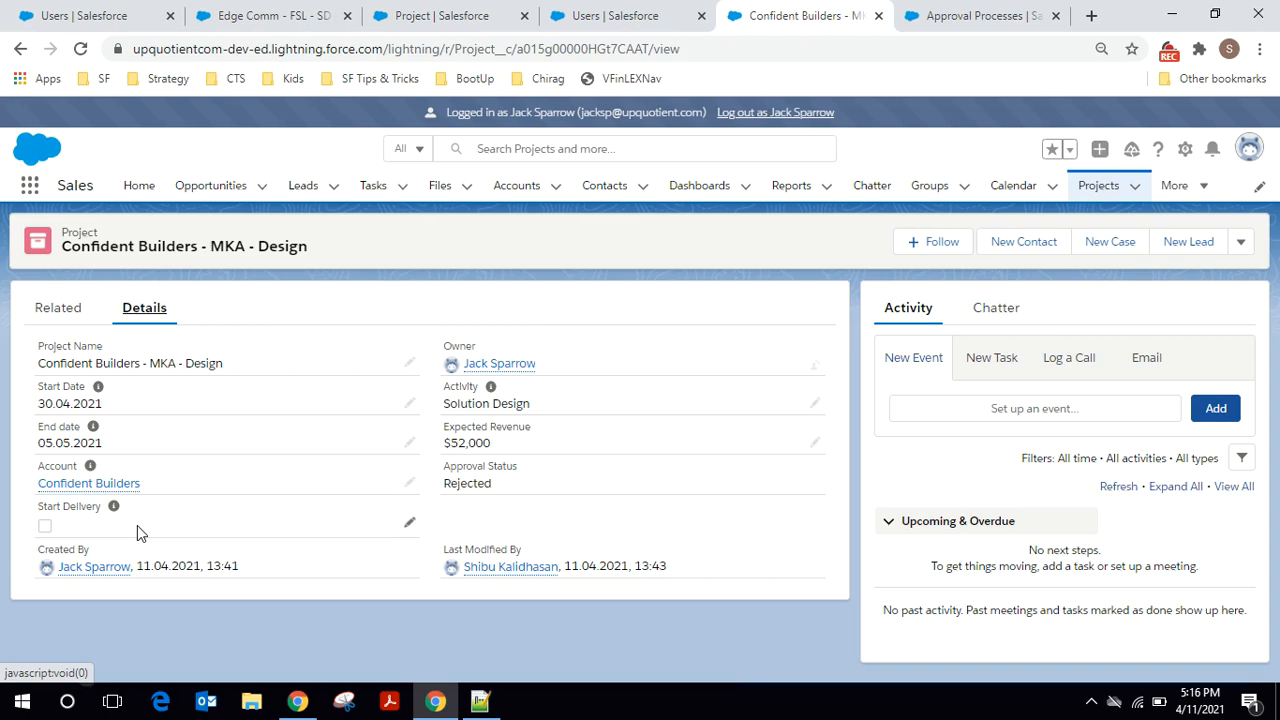
# Step: Try to save the rejected project with Start Delivery checked, and discard the edit
pyautogui.doubleClick(54, 526)
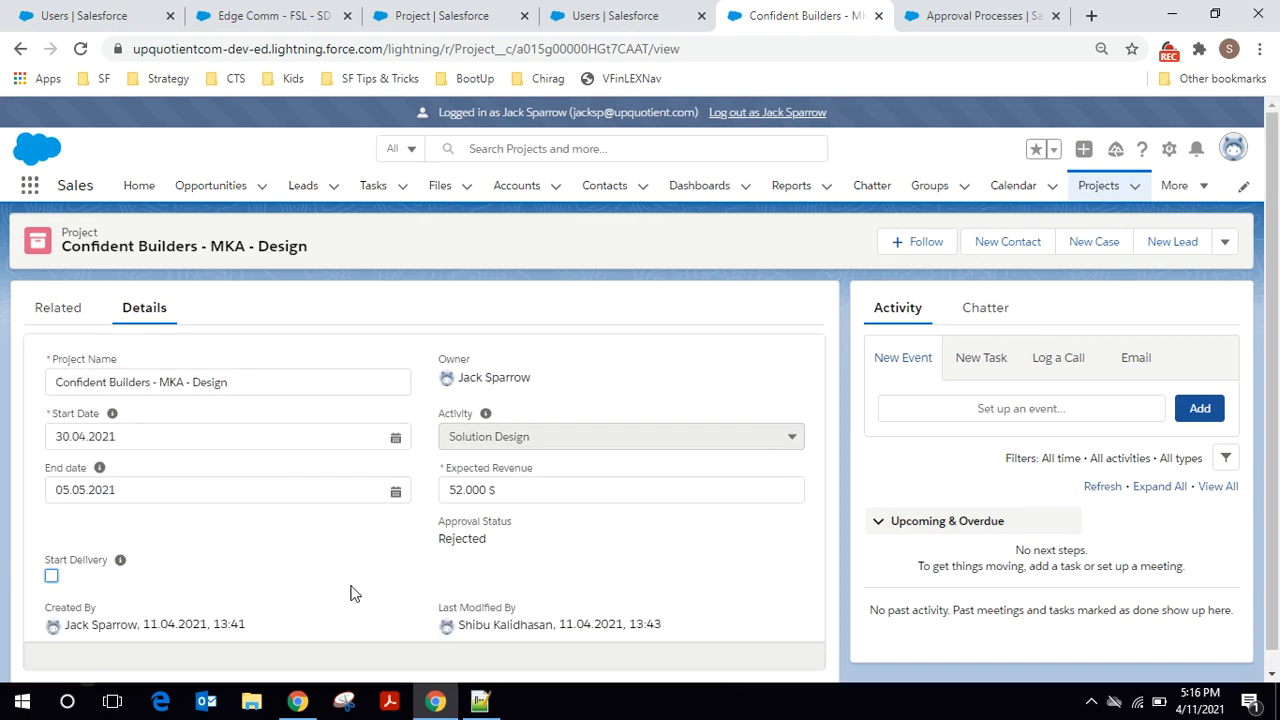
pyautogui.click(52, 576)
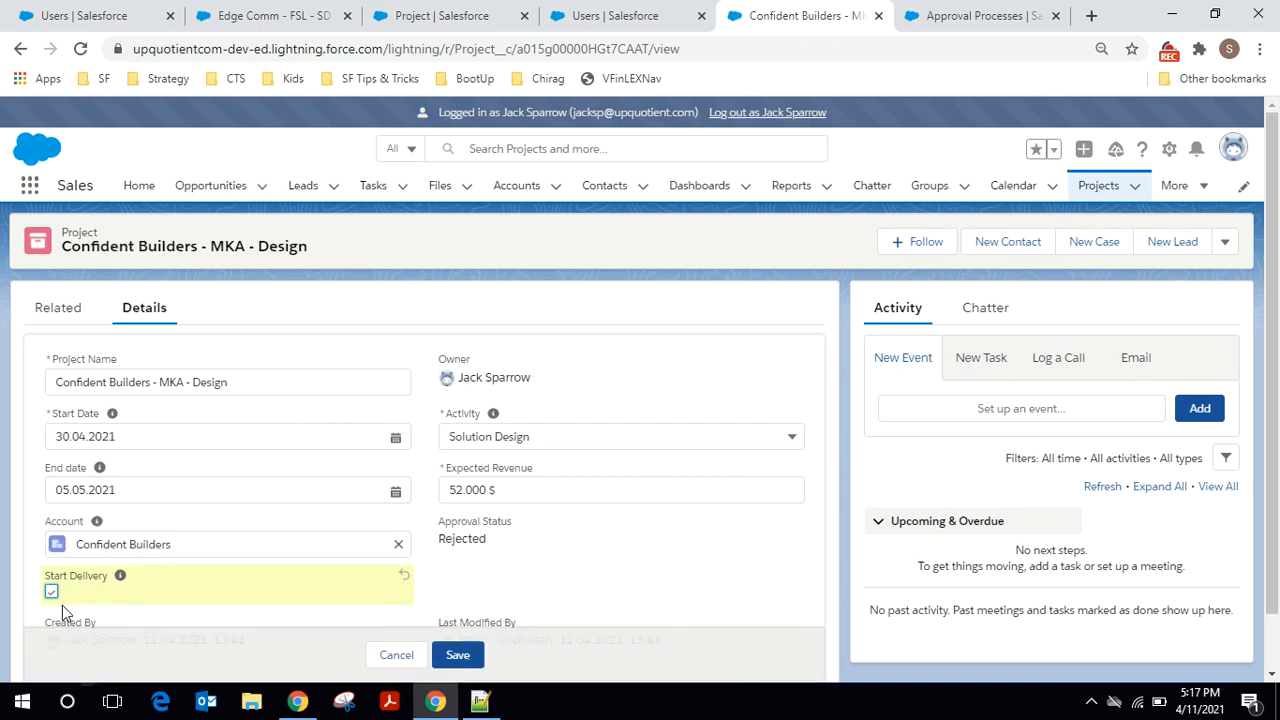
pyautogui.moveTo(439, 539); pyautogui.dragTo(490, 540)
pyautogui.click(458, 656)
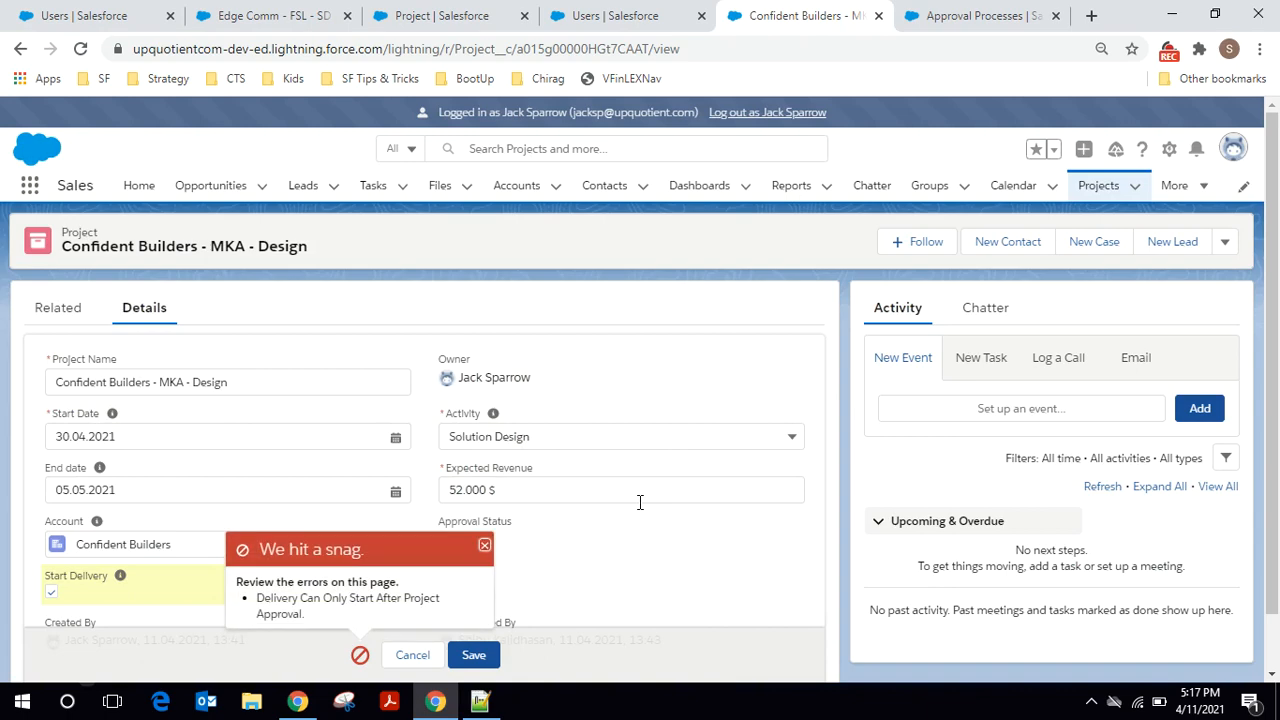
pyautogui.moveTo(323, 598); pyautogui.dragTo(437, 599)
pyautogui.click(484, 550)
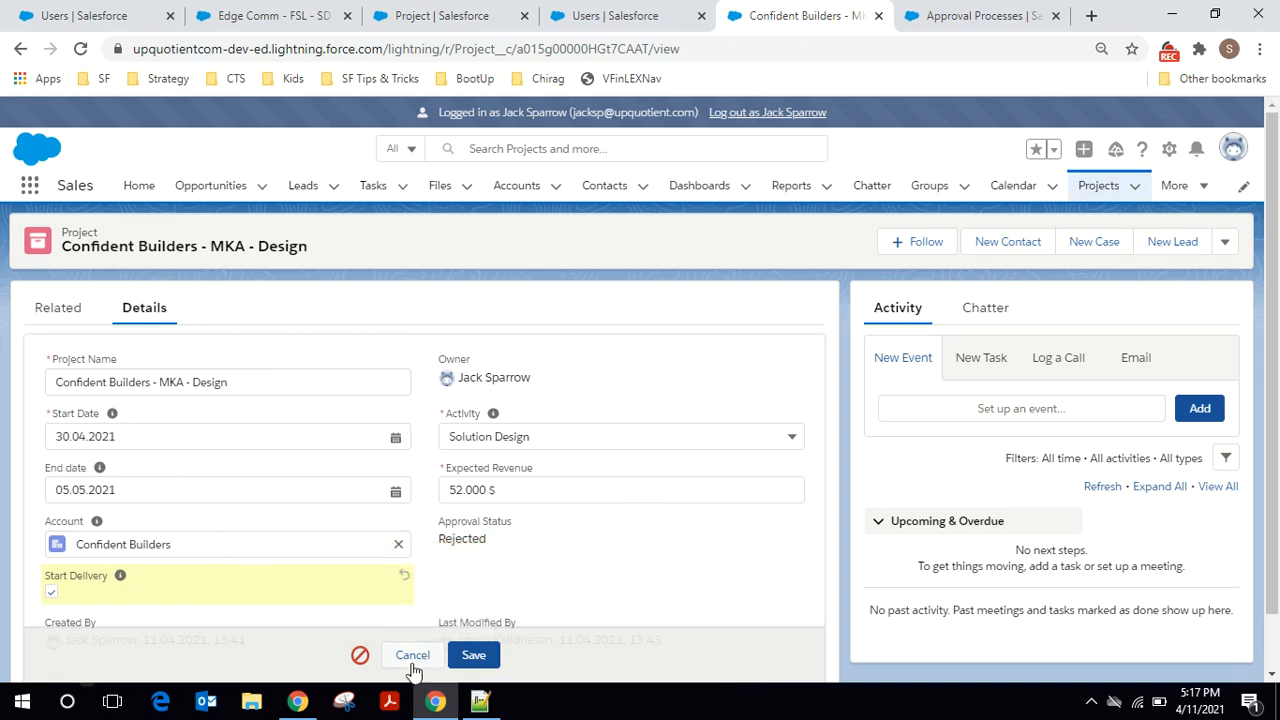
pyautogui.click(414, 657)
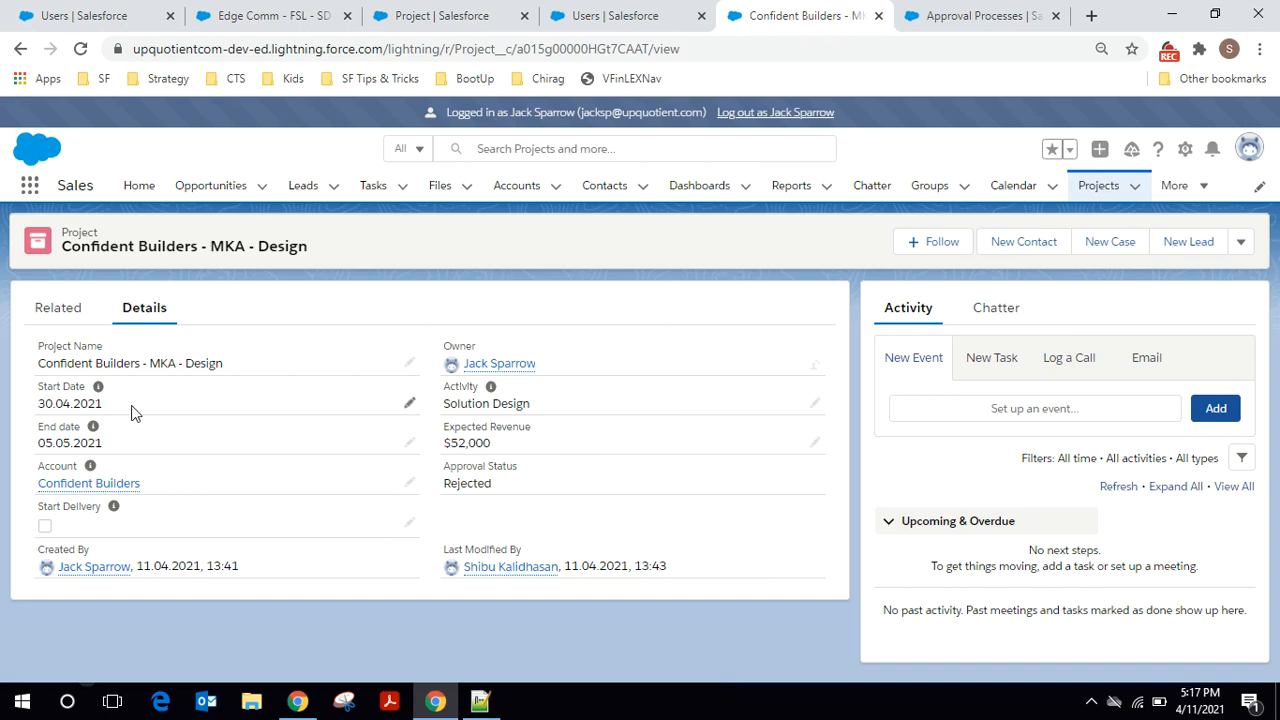
# Step: Change the Confident Builders - MKA - Design project's End date to 07.05.2021 and Expected Revenue to $57,000, save it, and check its Approval Status
pyautogui.click(410, 447)
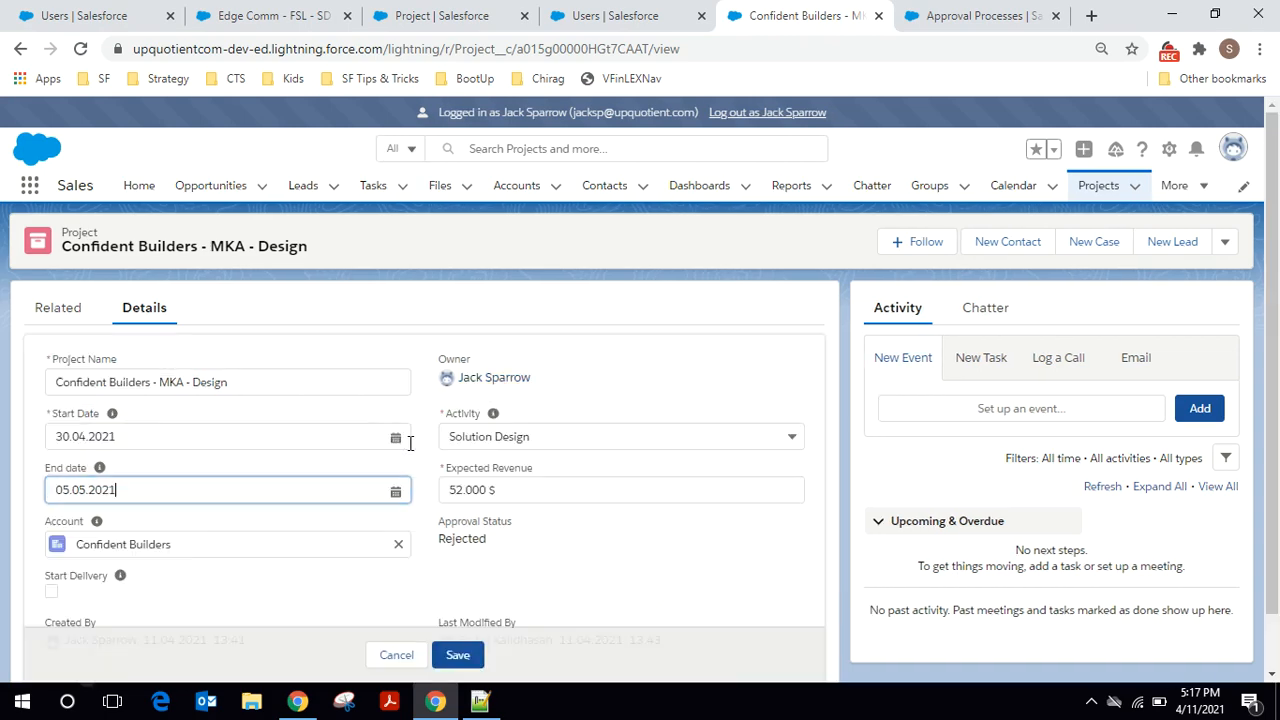
pyautogui.click(400, 487)
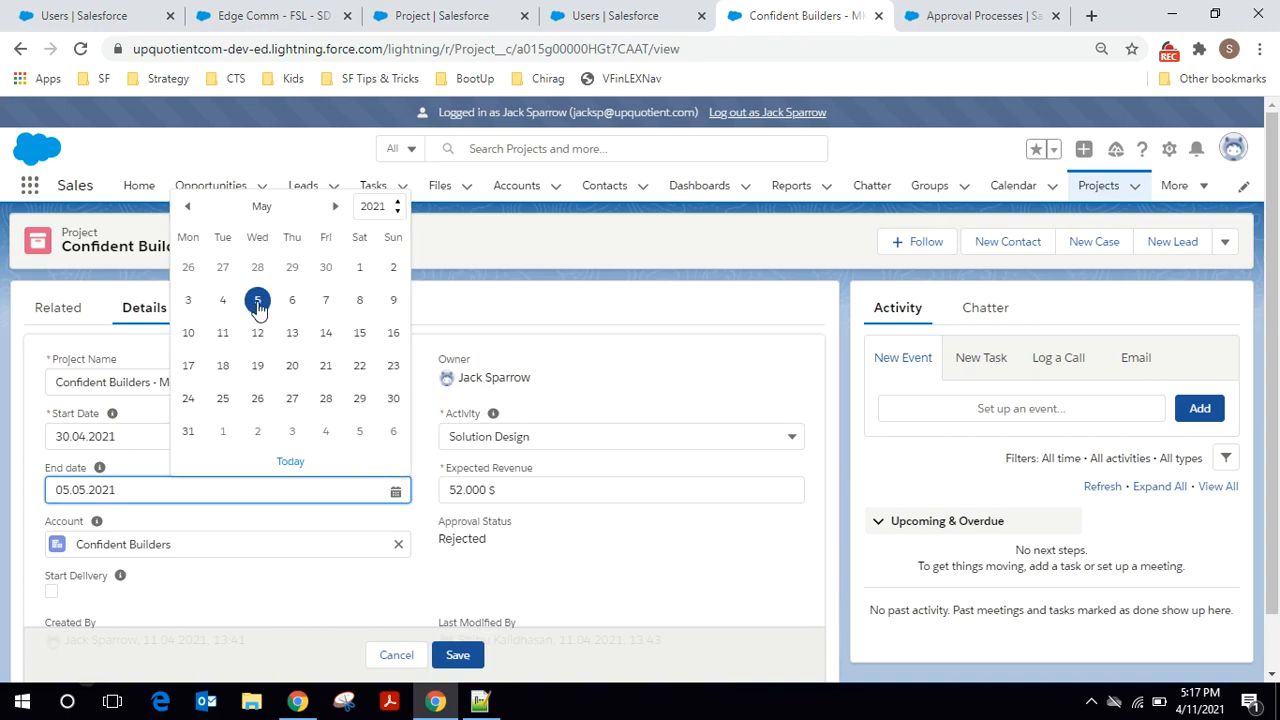
pyautogui.click(325, 302)
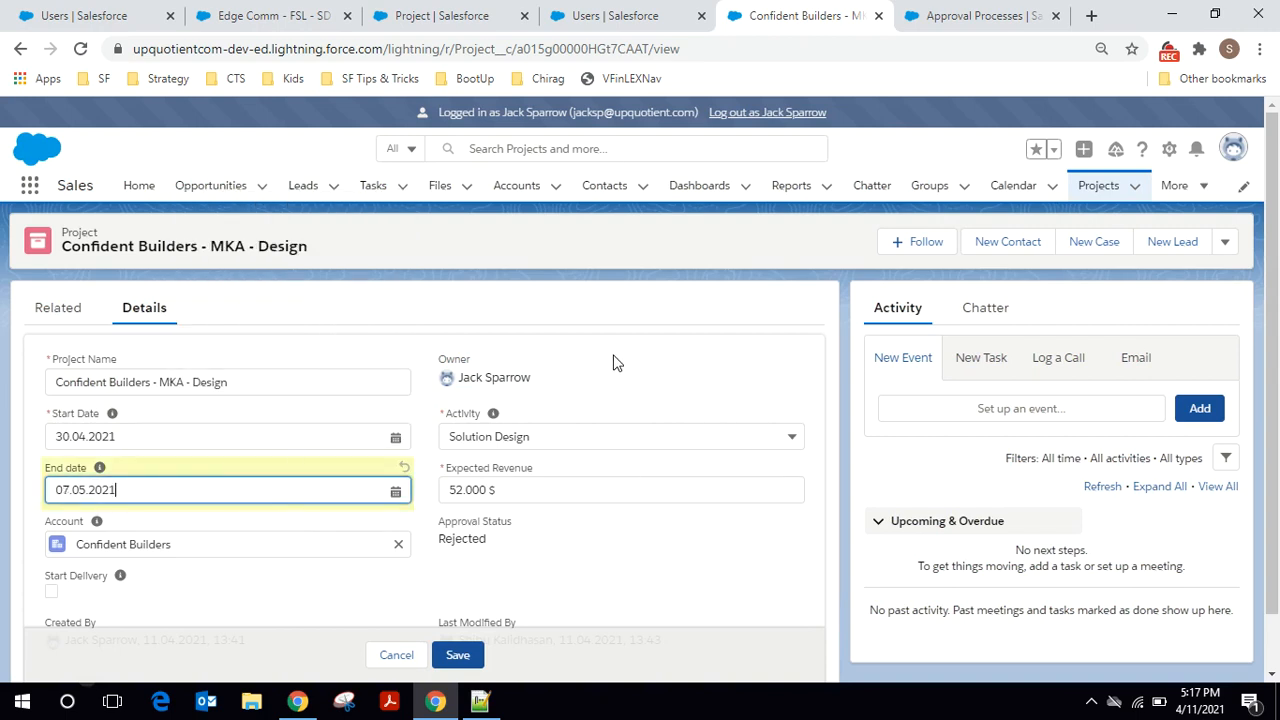
pyautogui.click(555, 490)
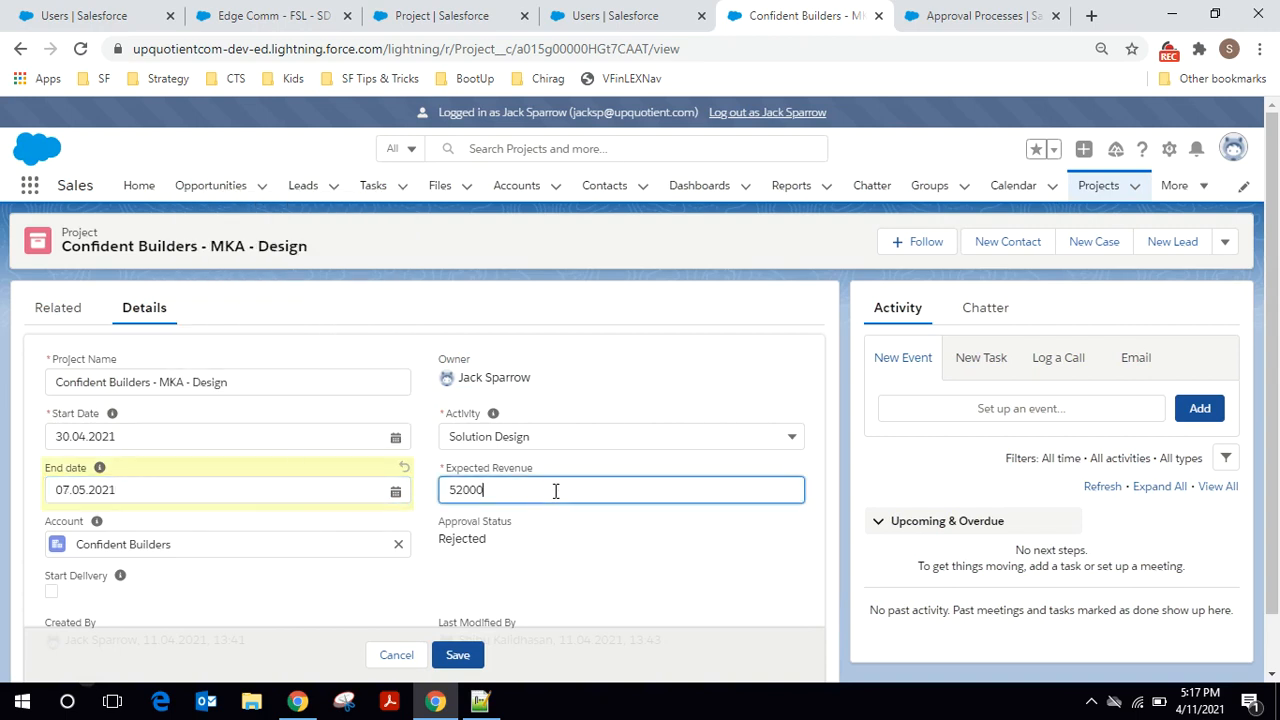
pyautogui.click(458, 490)
pyautogui.click(562, 570)
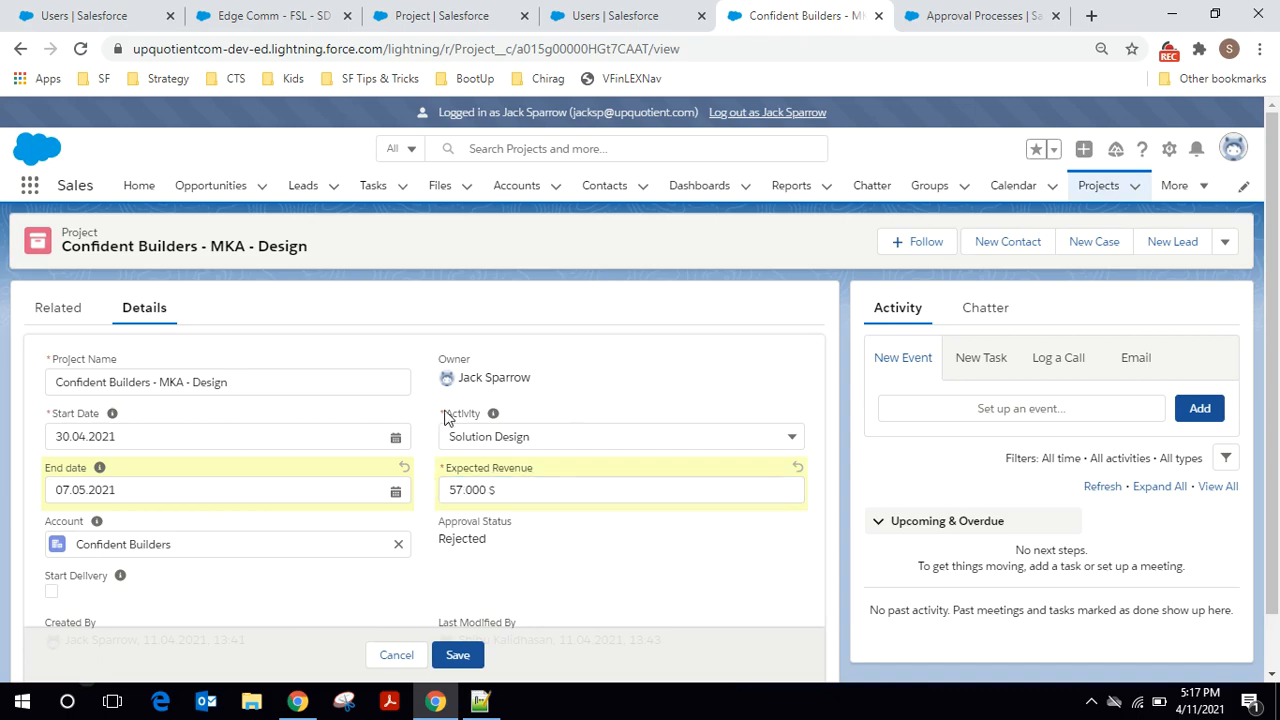
pyautogui.scroll(-1, 446, 418)
pyautogui.scroll(1, 441, 418)
pyautogui.scroll(-1, 442, 423)
pyautogui.click(460, 626)
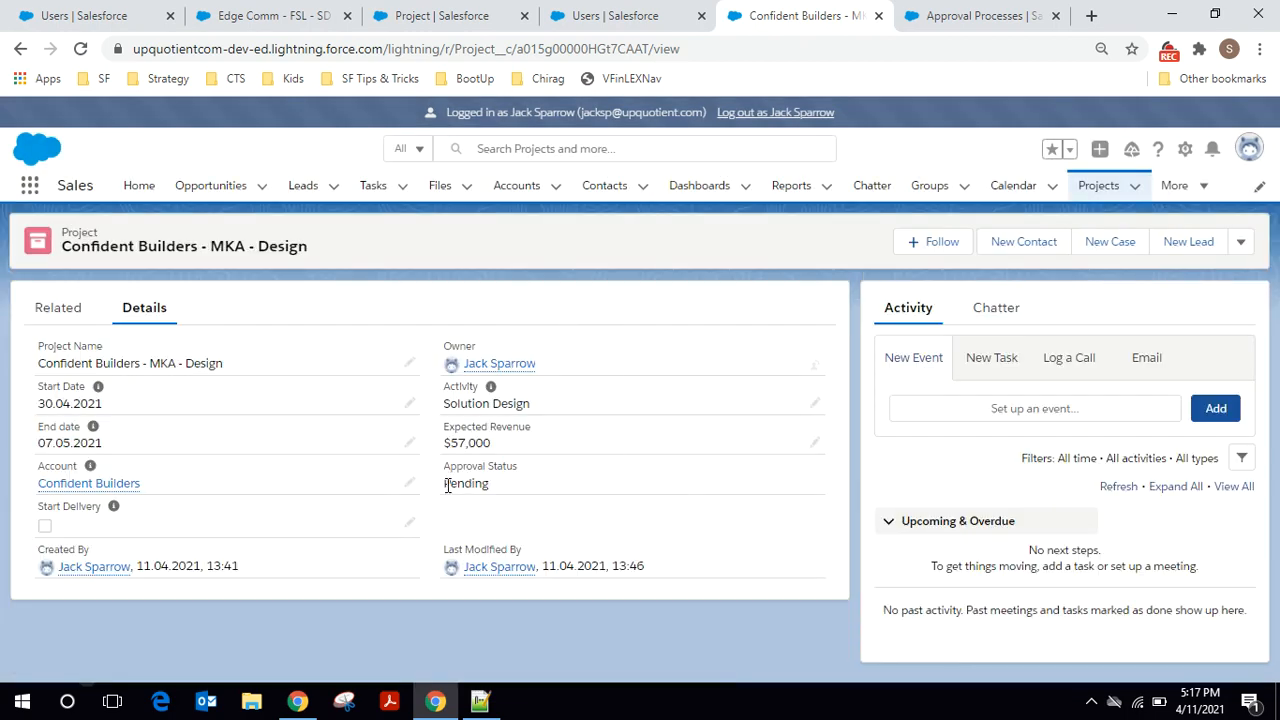
pyautogui.moveTo(448, 485); pyautogui.dragTo(488, 489)
pyautogui.click(445, 484)
# Step: Log out of the sales user's session and approve the resubmitted Confident Builders - MKA - Design request with the comment "Looks good ... good luck !!!"
pyautogui.click(818, 113)
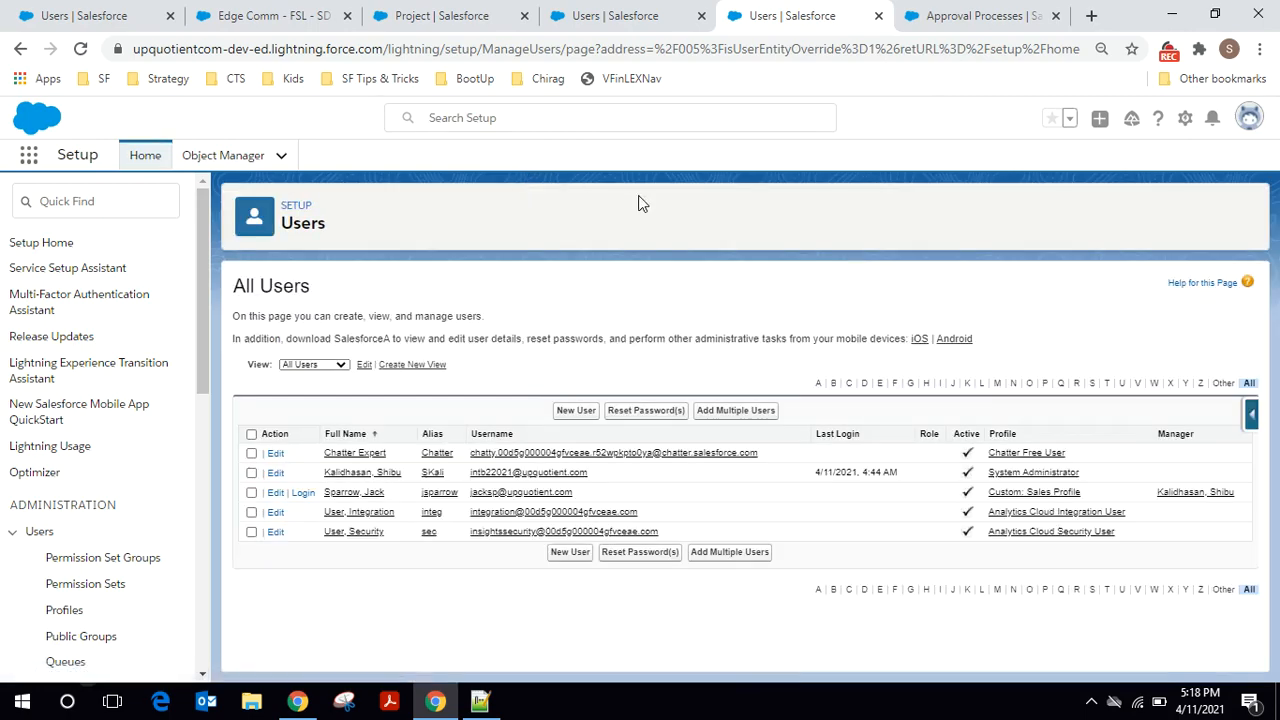
pyautogui.click(1213, 119)
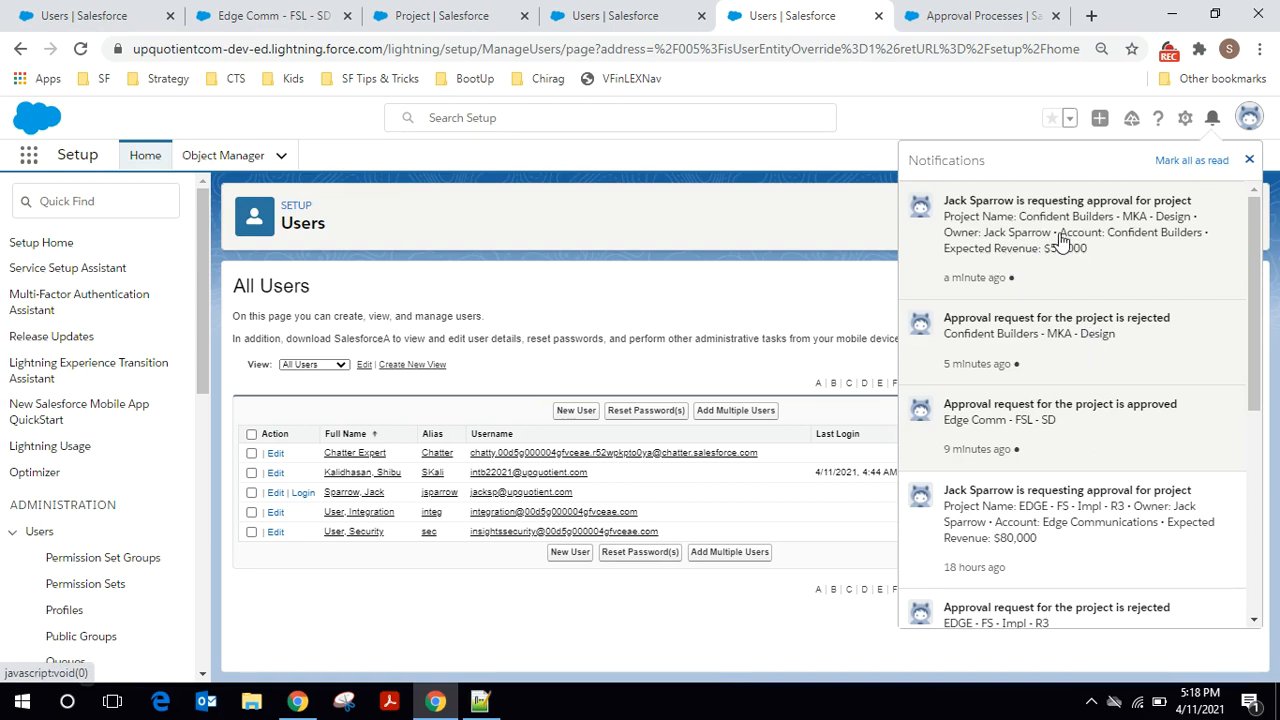
pyautogui.click(1062, 243)
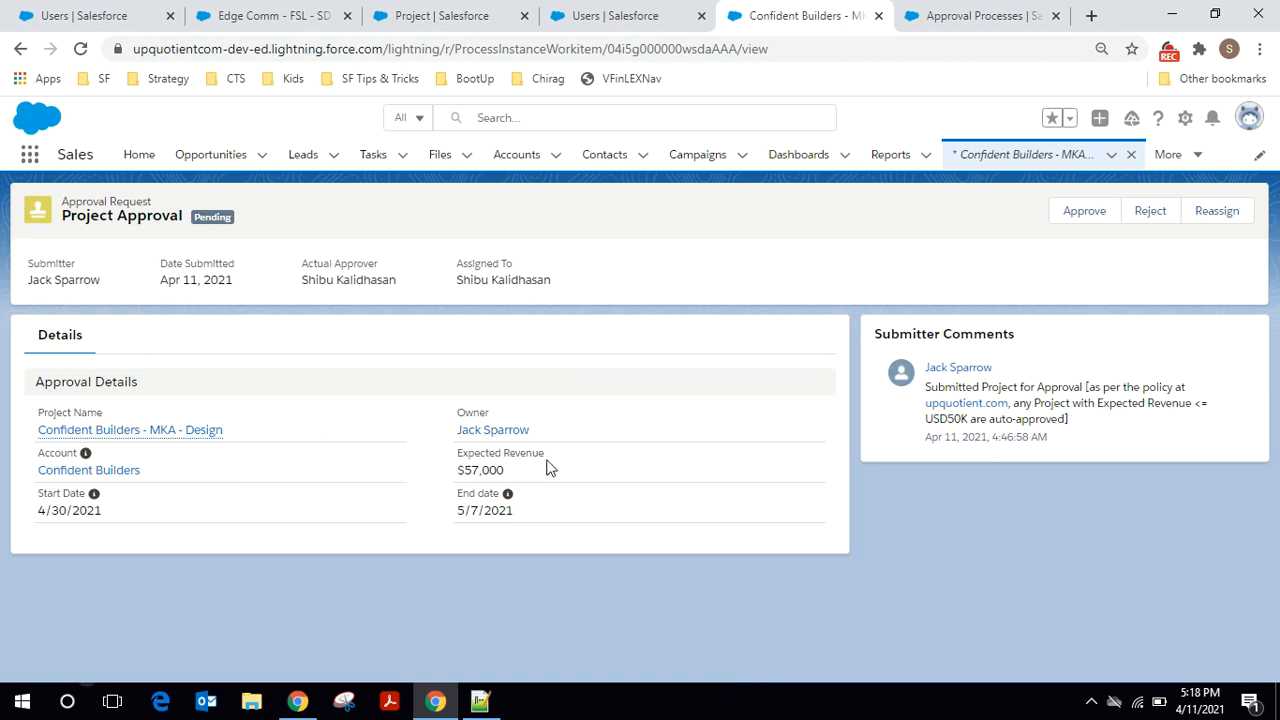
pyautogui.click(1080, 220)
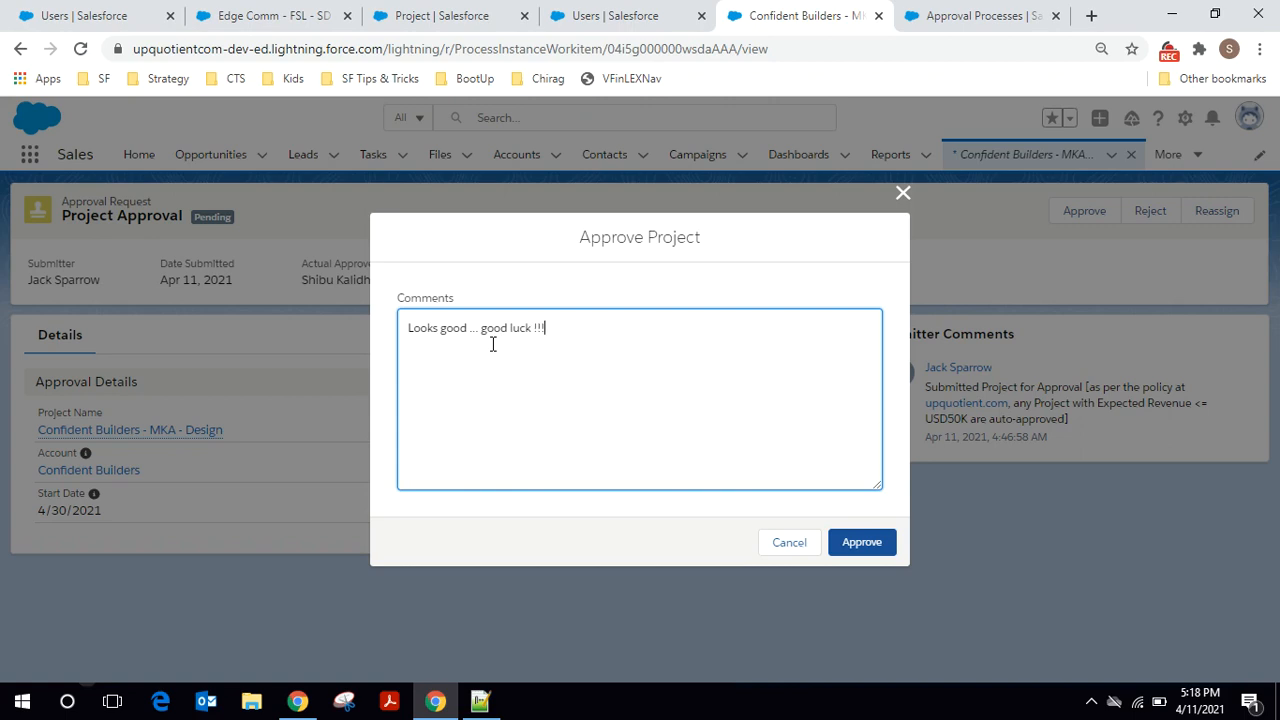
pyautogui.click(878, 543)
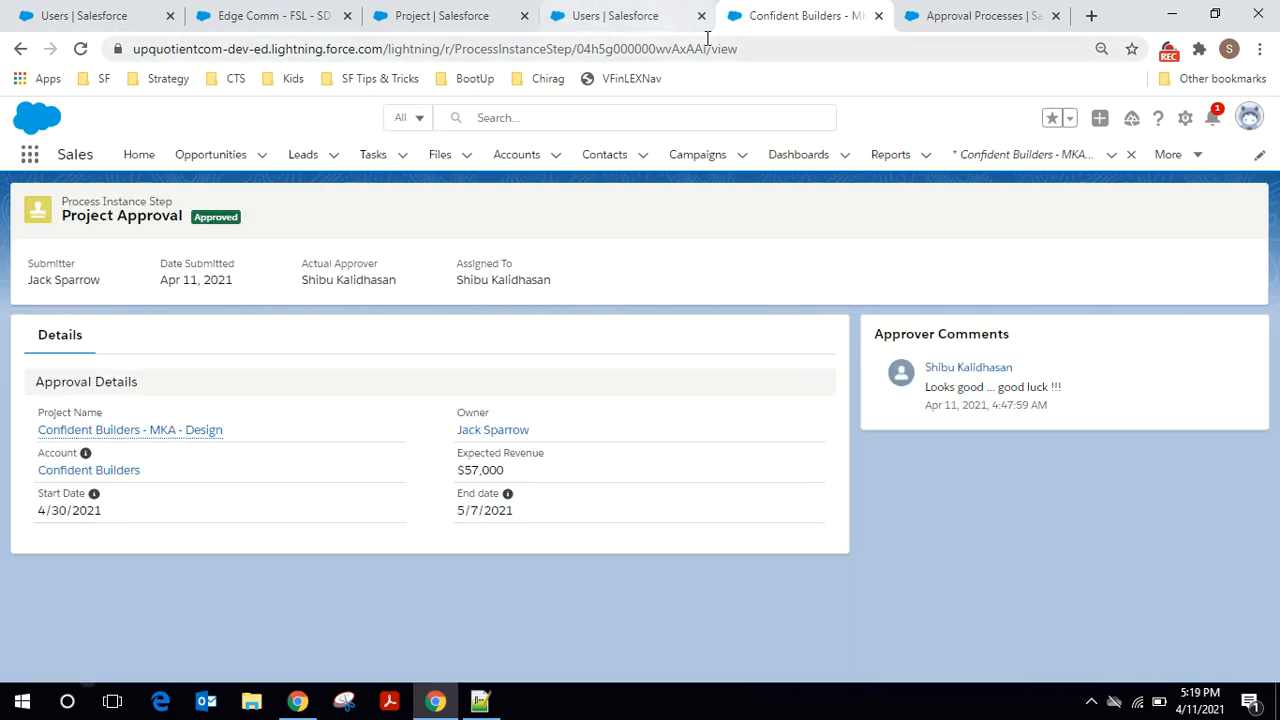
# Step: Log in as the sales user with the Custom: Sales Profile from the All Users list and show the All list view of Projects
pyautogui.click(618, 18)
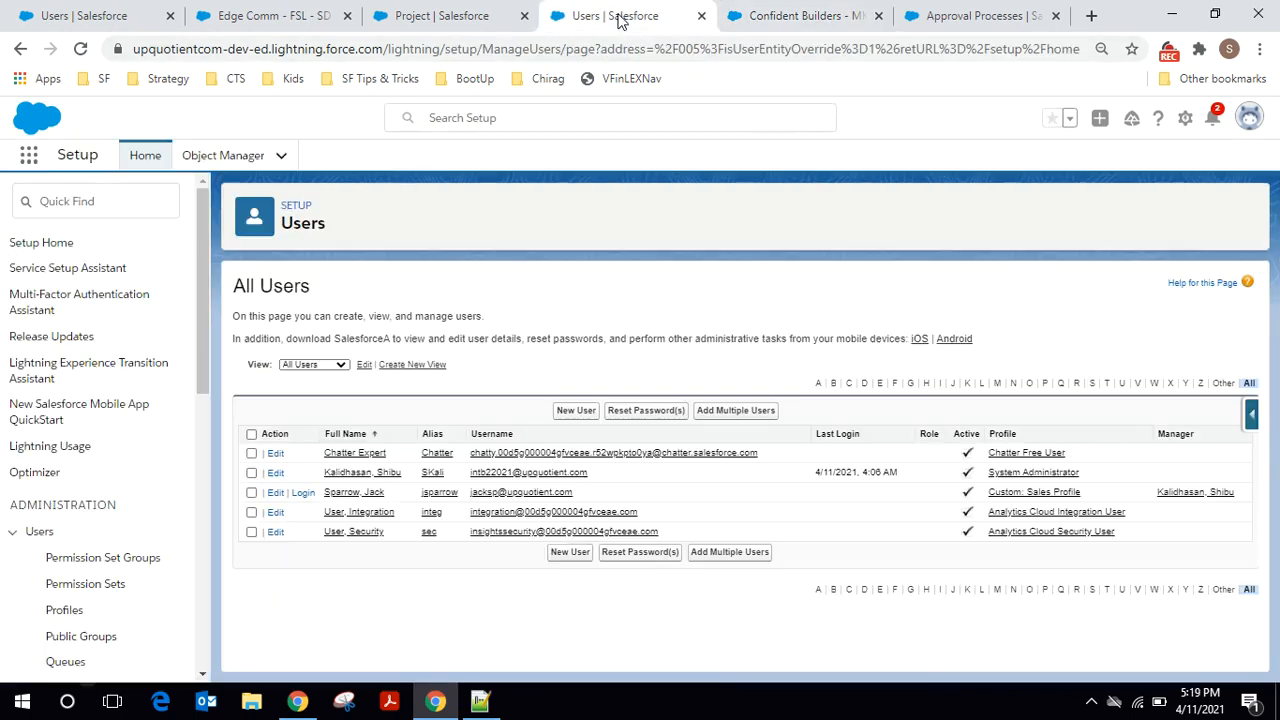
pyautogui.click(304, 493)
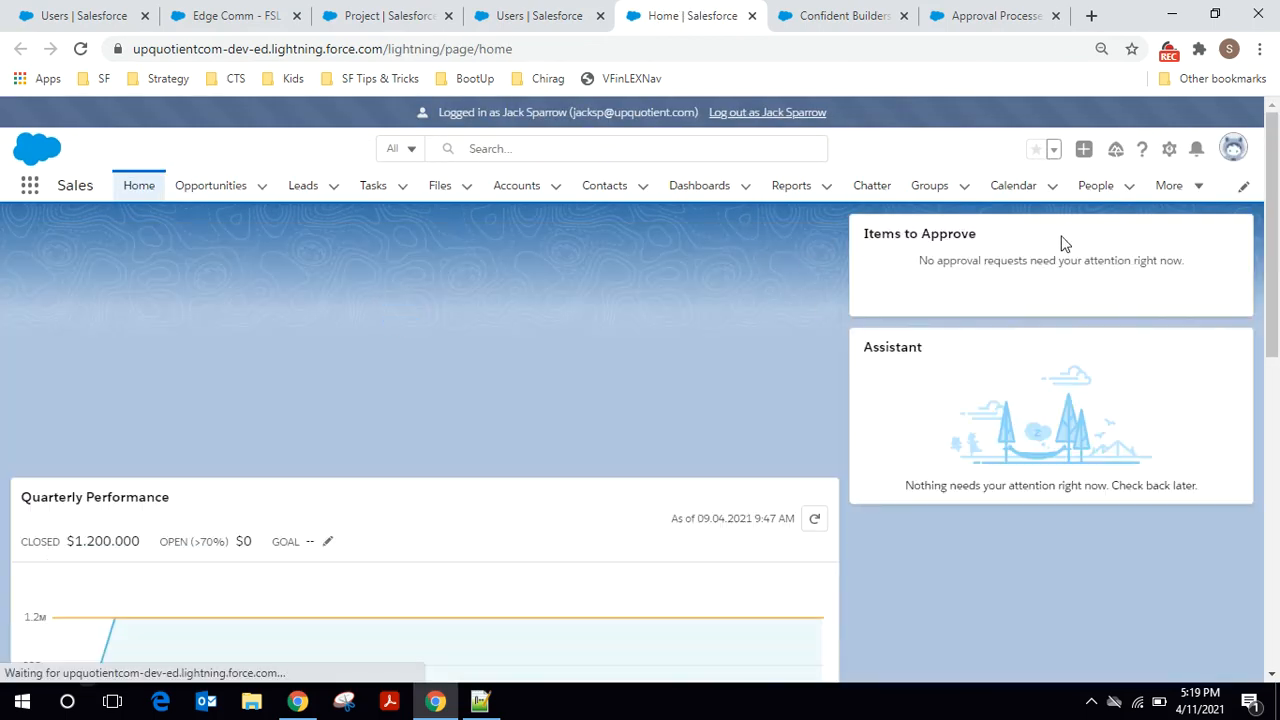
pyautogui.click(1198, 193)
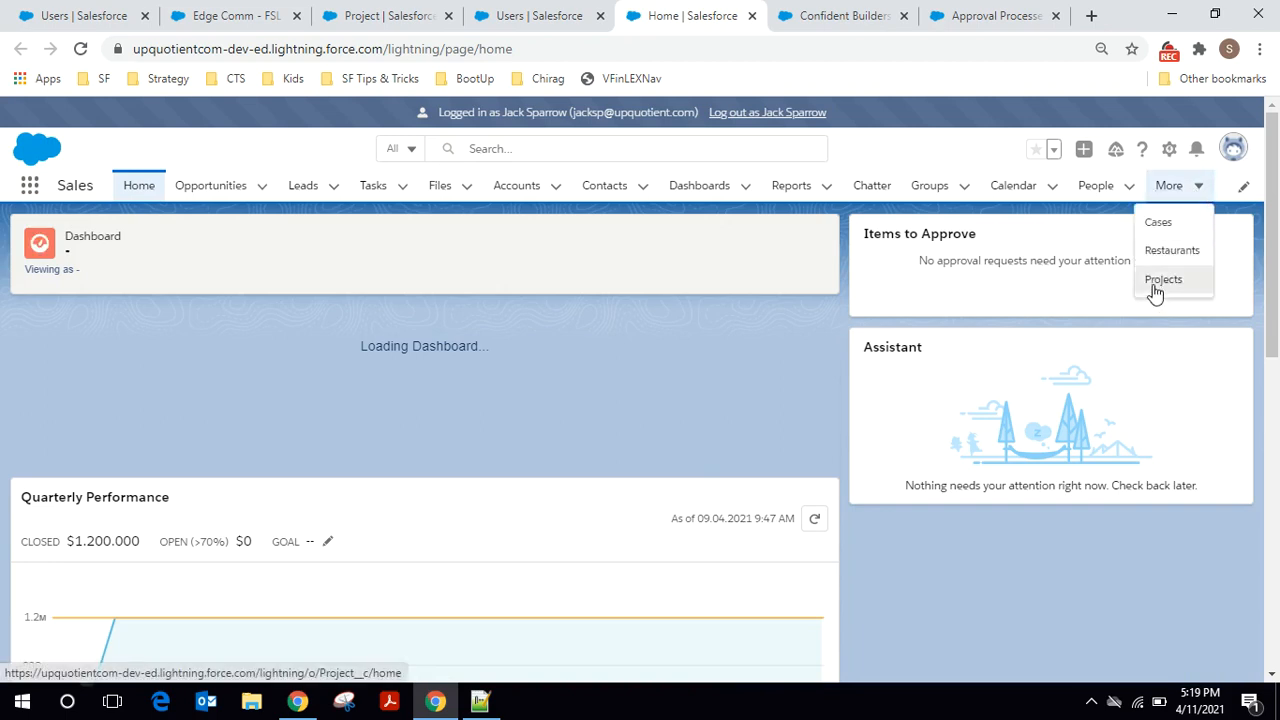
pyautogui.click(1155, 287)
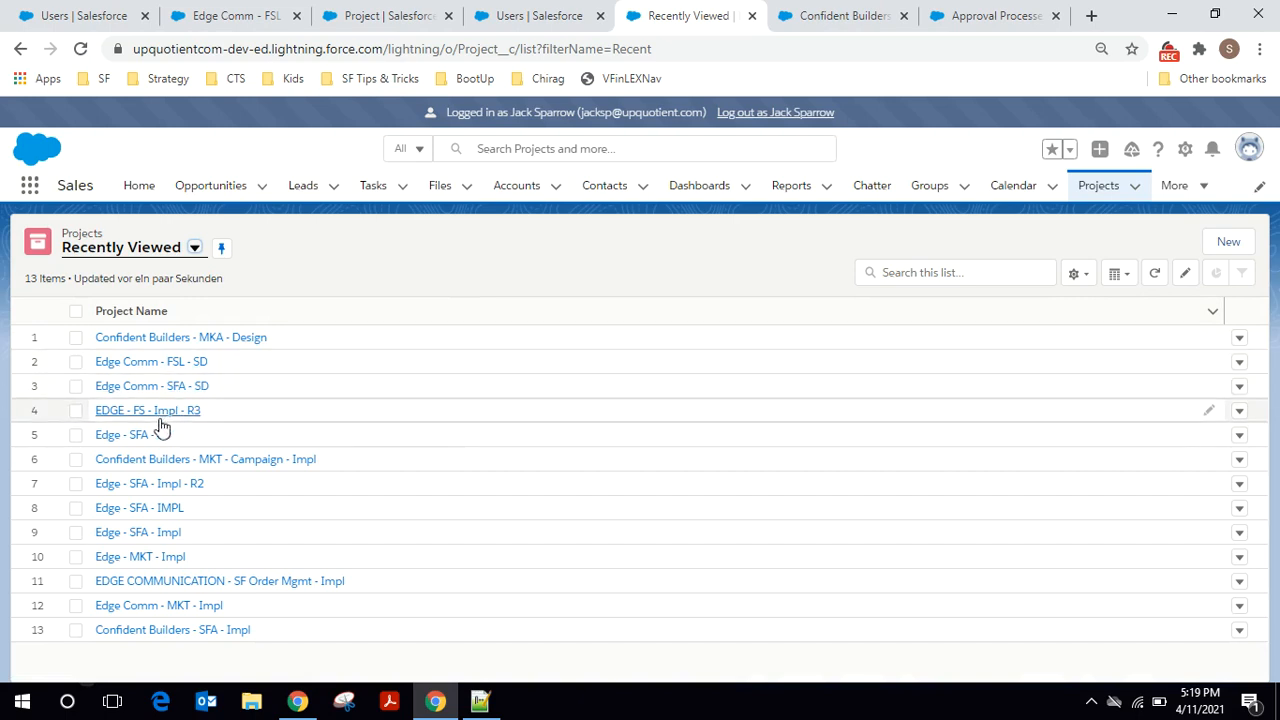
pyautogui.click(200, 250)
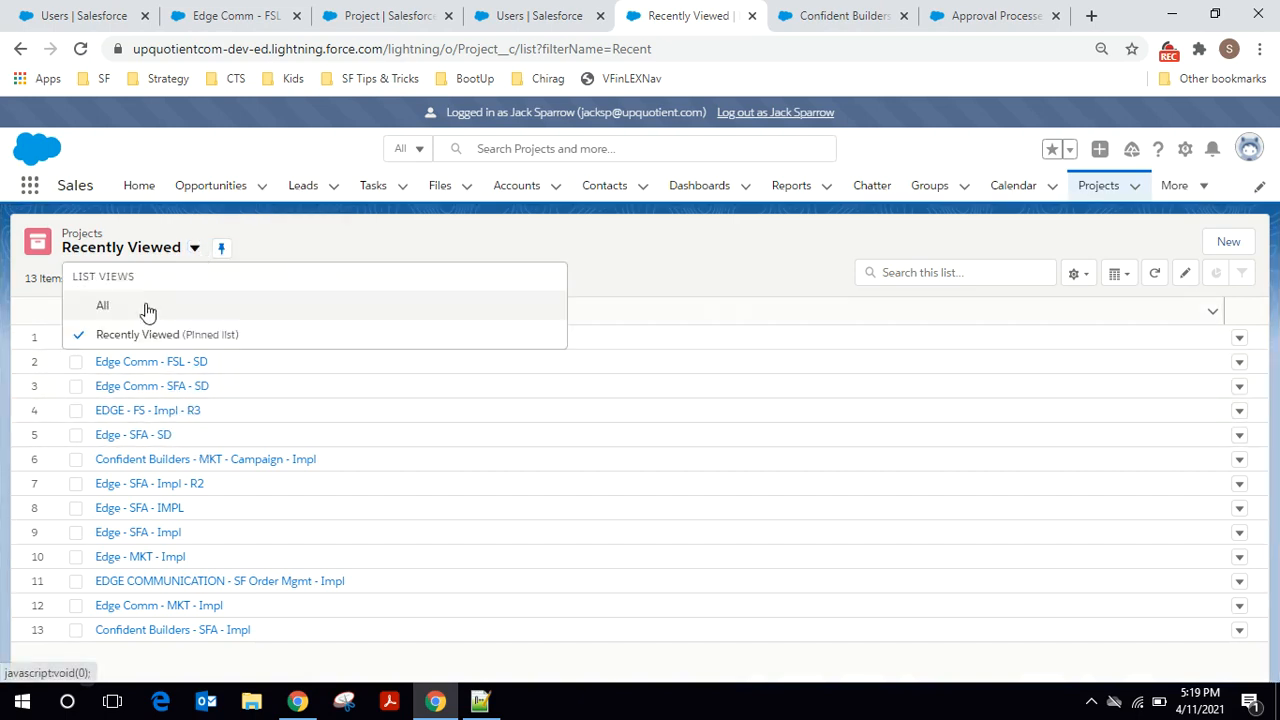
pyautogui.click(135, 312)
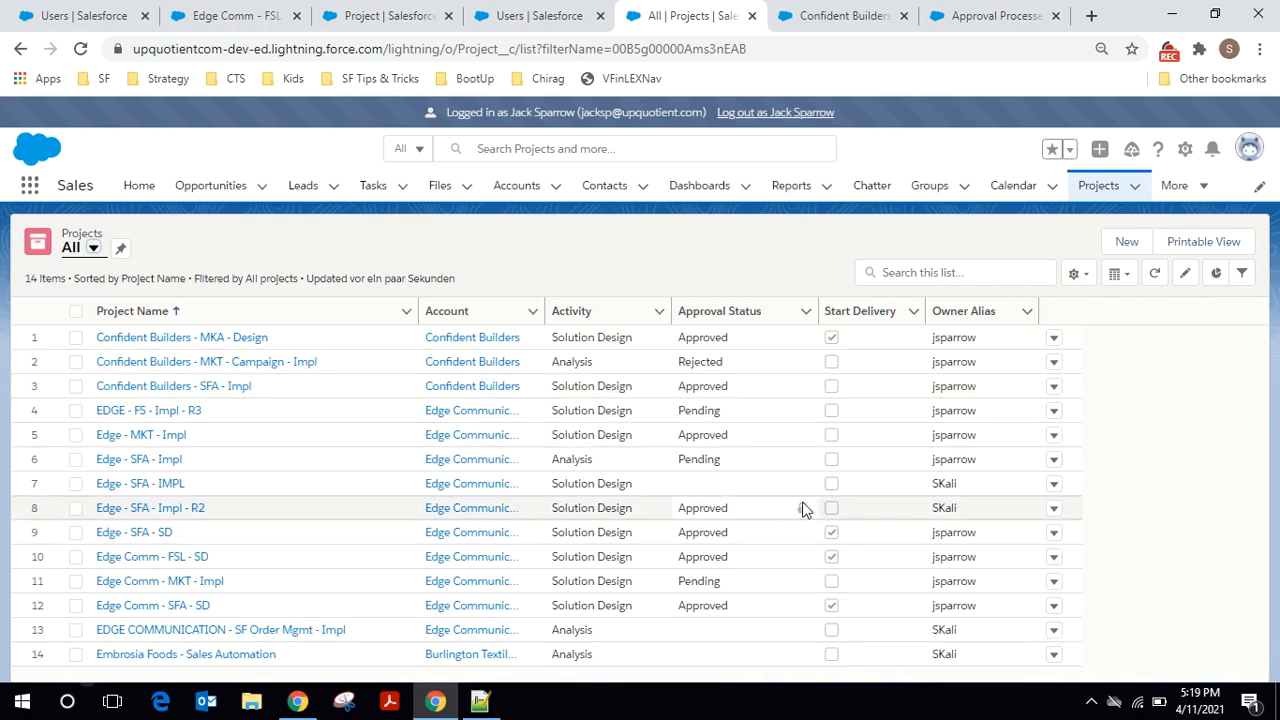
# Step: Try to submit the Edge - SFA - IMPL project for approval with the comment "Can you look at the figures and approve ..."
pyautogui.click(171, 486)
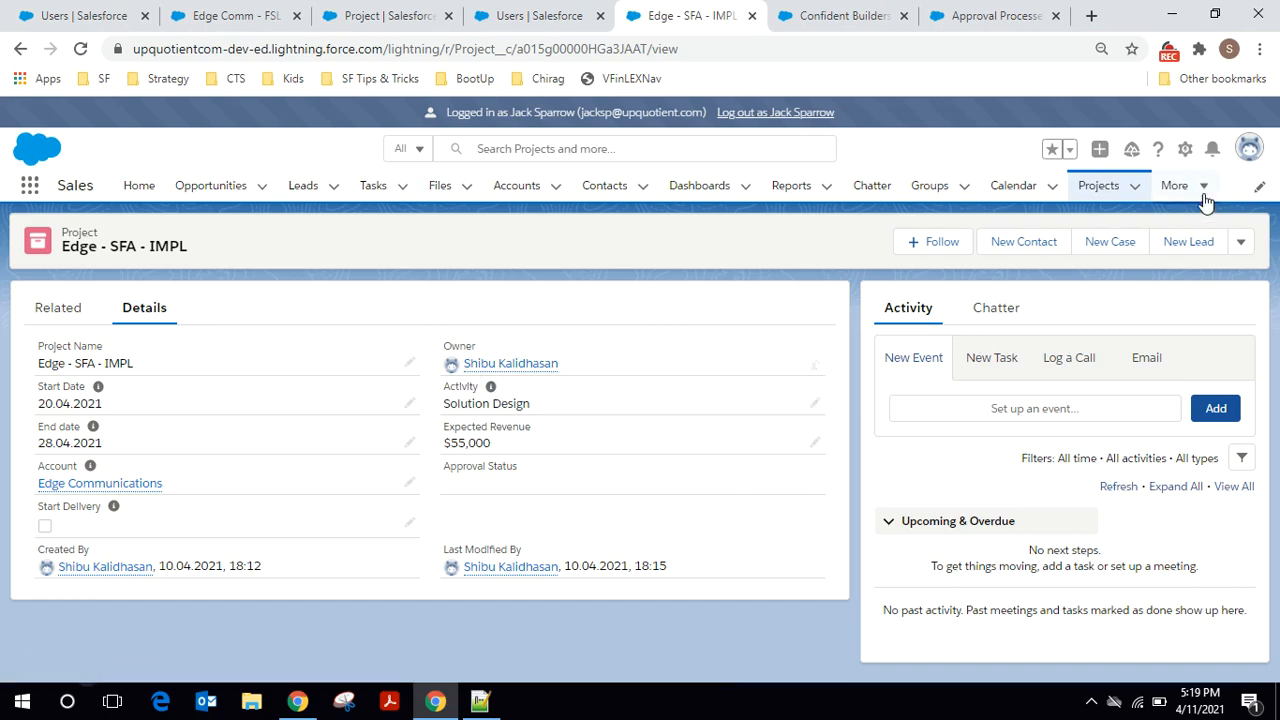
pyautogui.click(1240, 241)
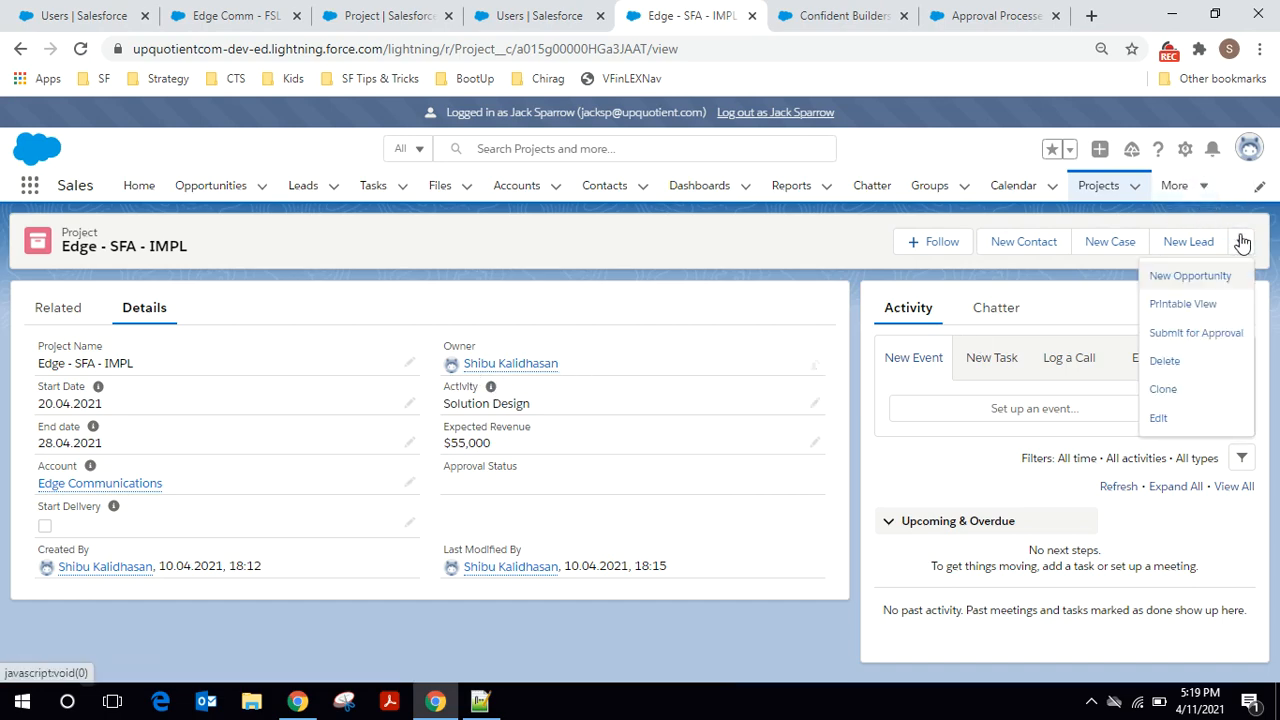
pyautogui.click(1177, 343)
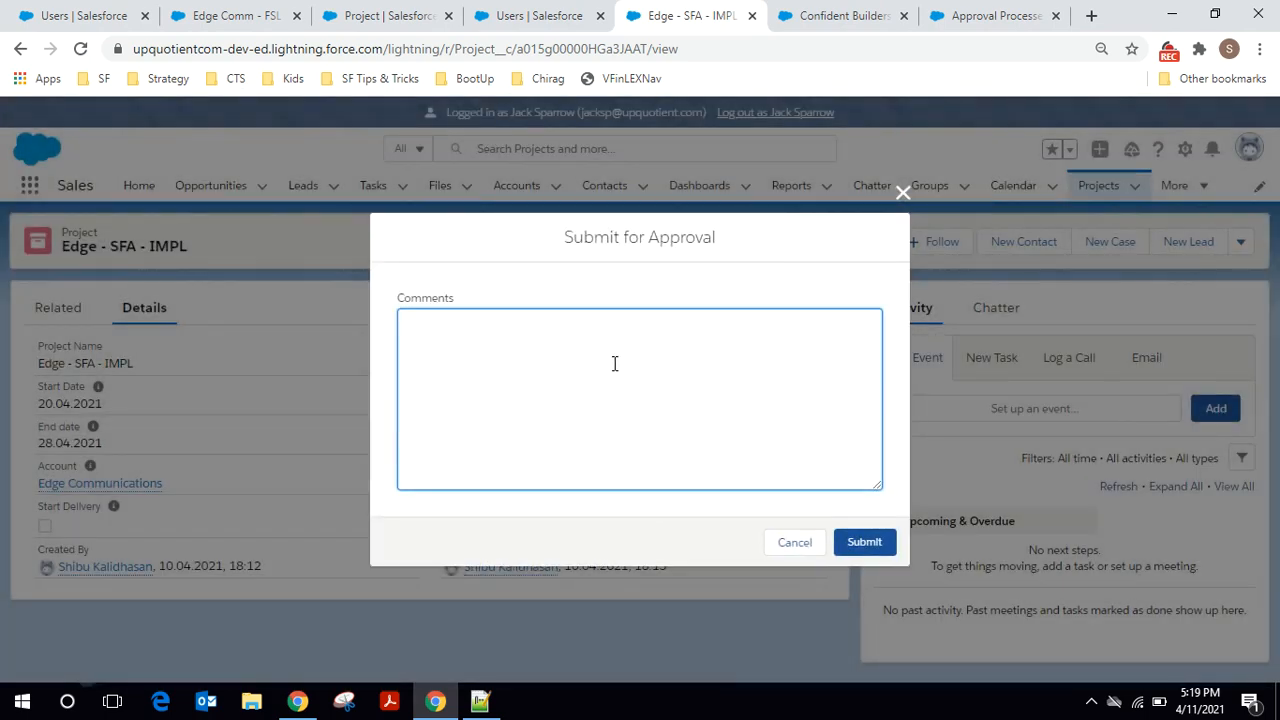
pyautogui.write('Can you look at the figures and approve')
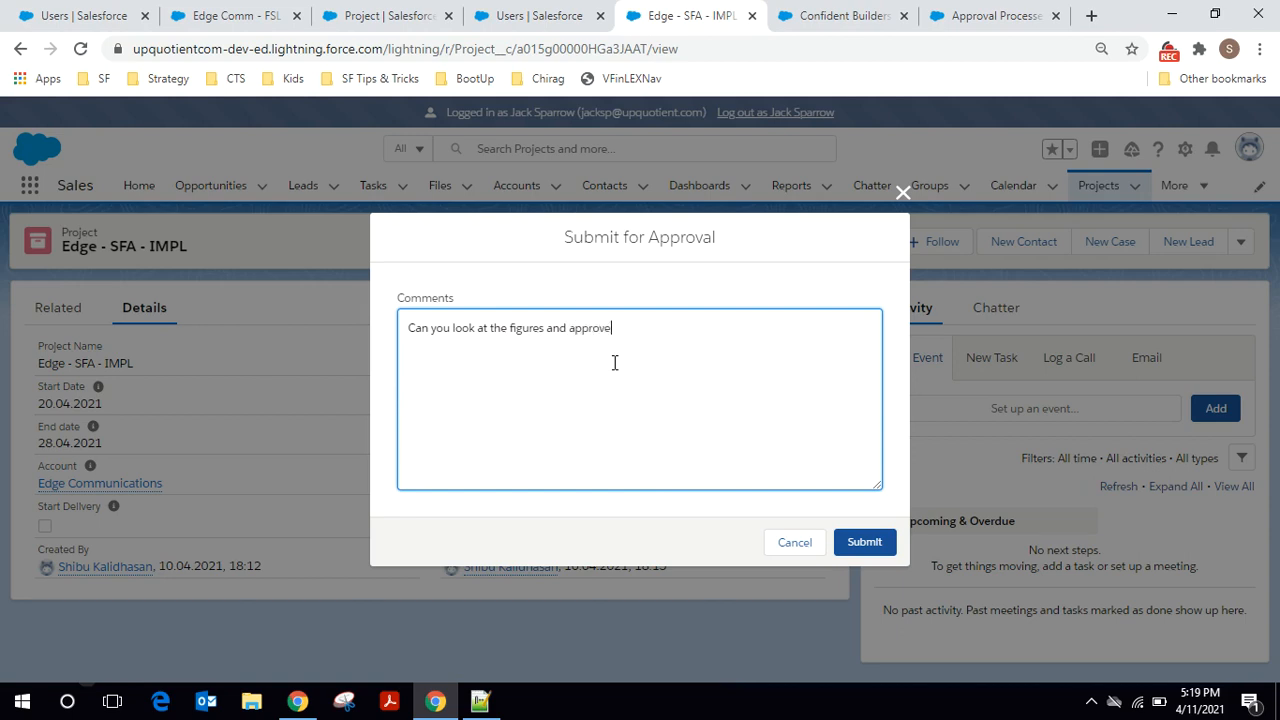
pyautogui.write(' ...')
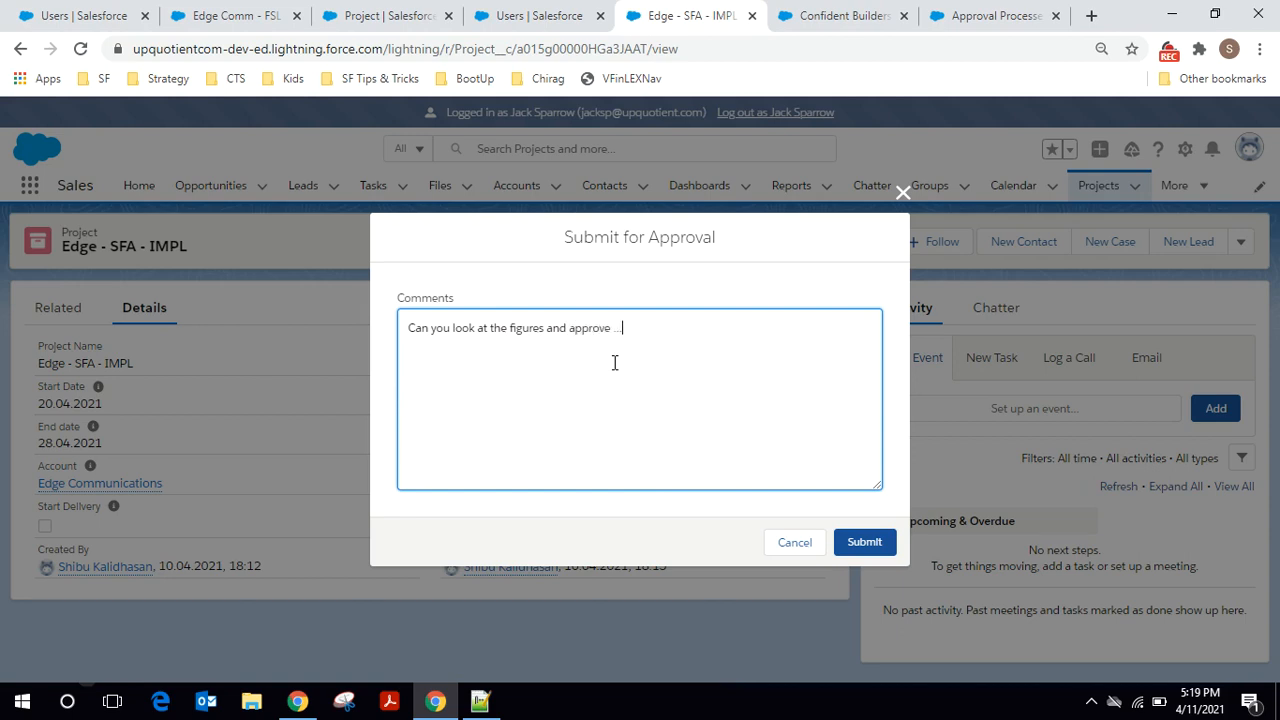
pyautogui.click(858, 550)
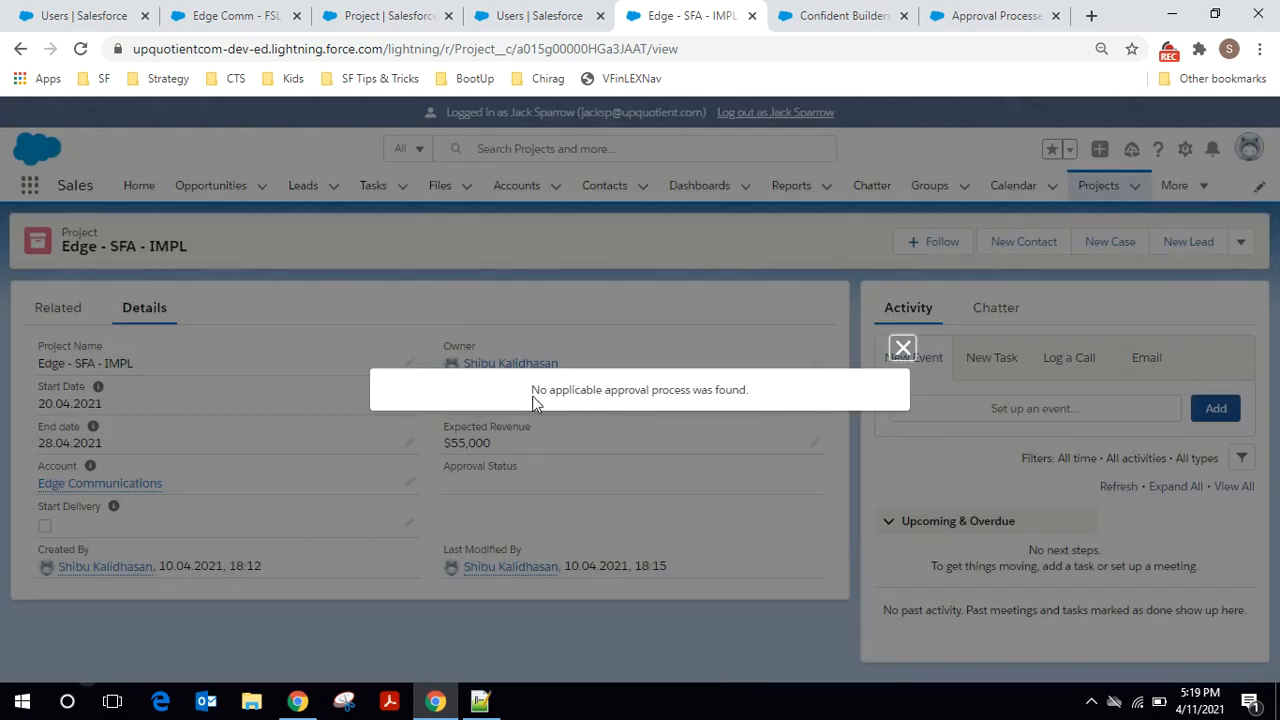
pyautogui.moveTo(531, 390); pyautogui.dragTo(752, 398)
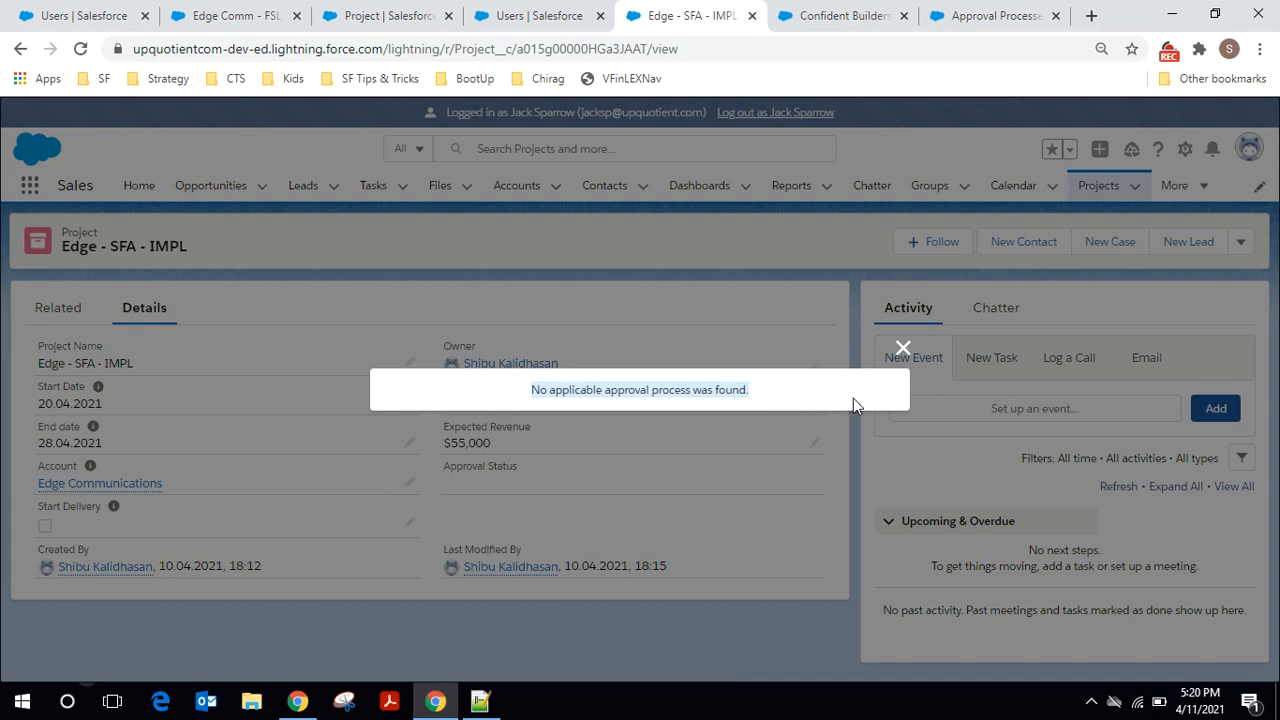
pyautogui.click(904, 350)
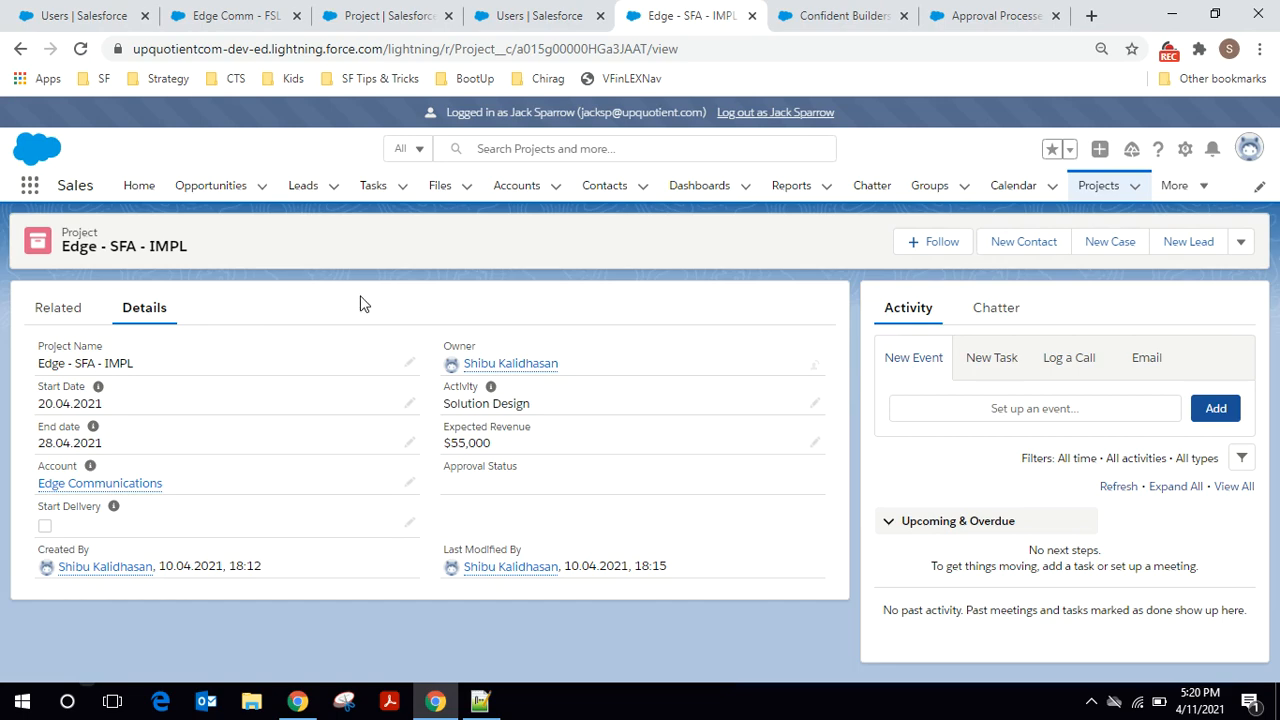
# Step: Switch to Notepad++ and review the troubleshooting notes for the "No applicable approval process was found" error
pyautogui.hotkey('alt', 'Tab')
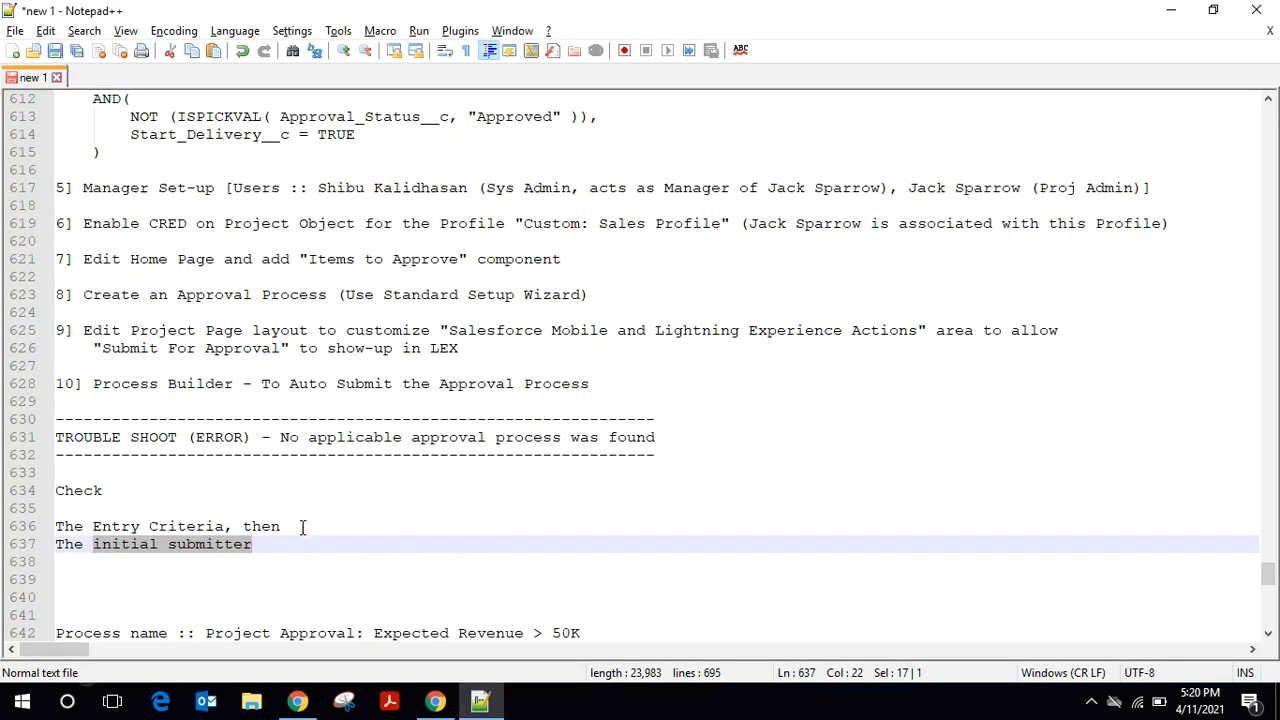
pyautogui.moveTo(93, 527); pyautogui.dragTo(226, 527)
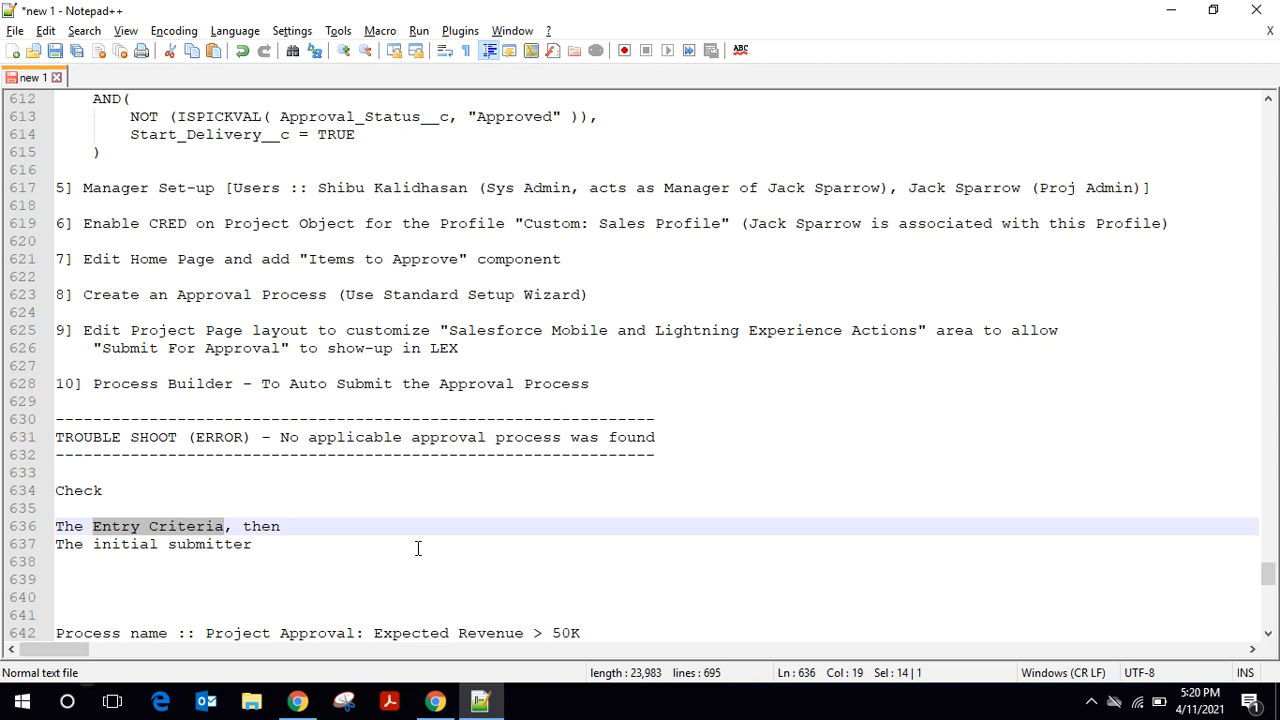
pyautogui.click(338, 564)
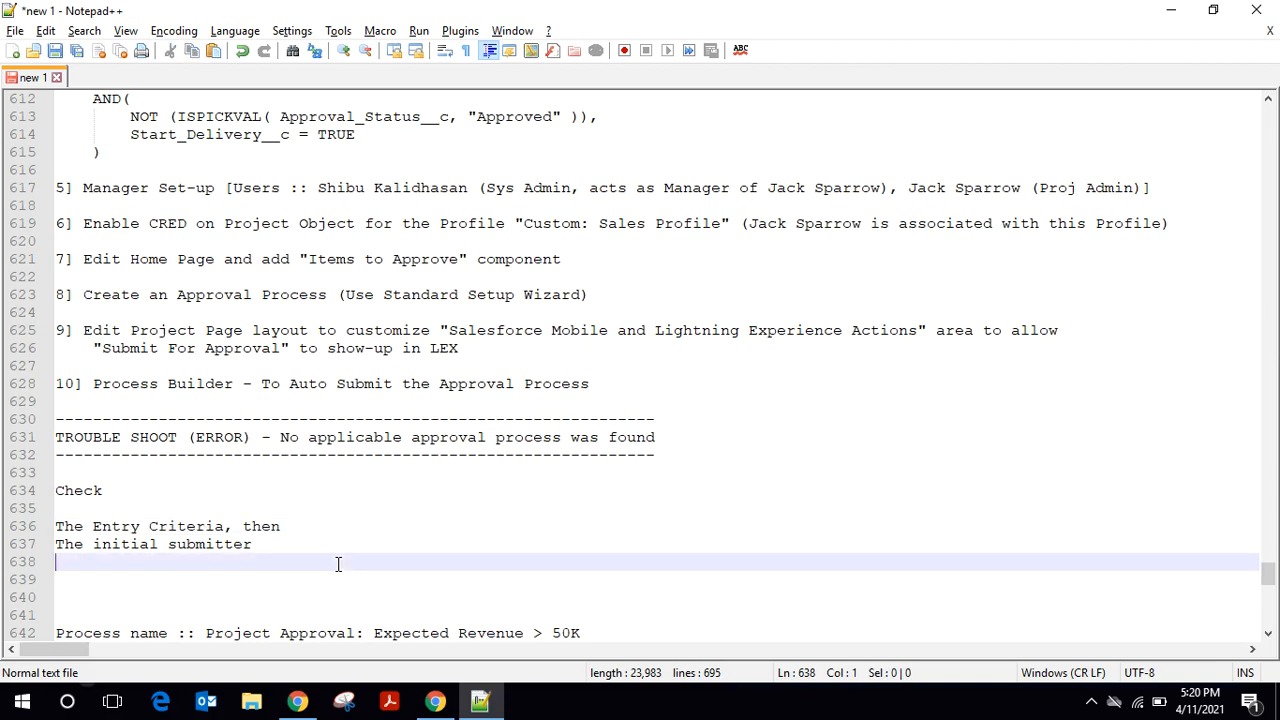
pyautogui.scroll(-2, 337, 517)
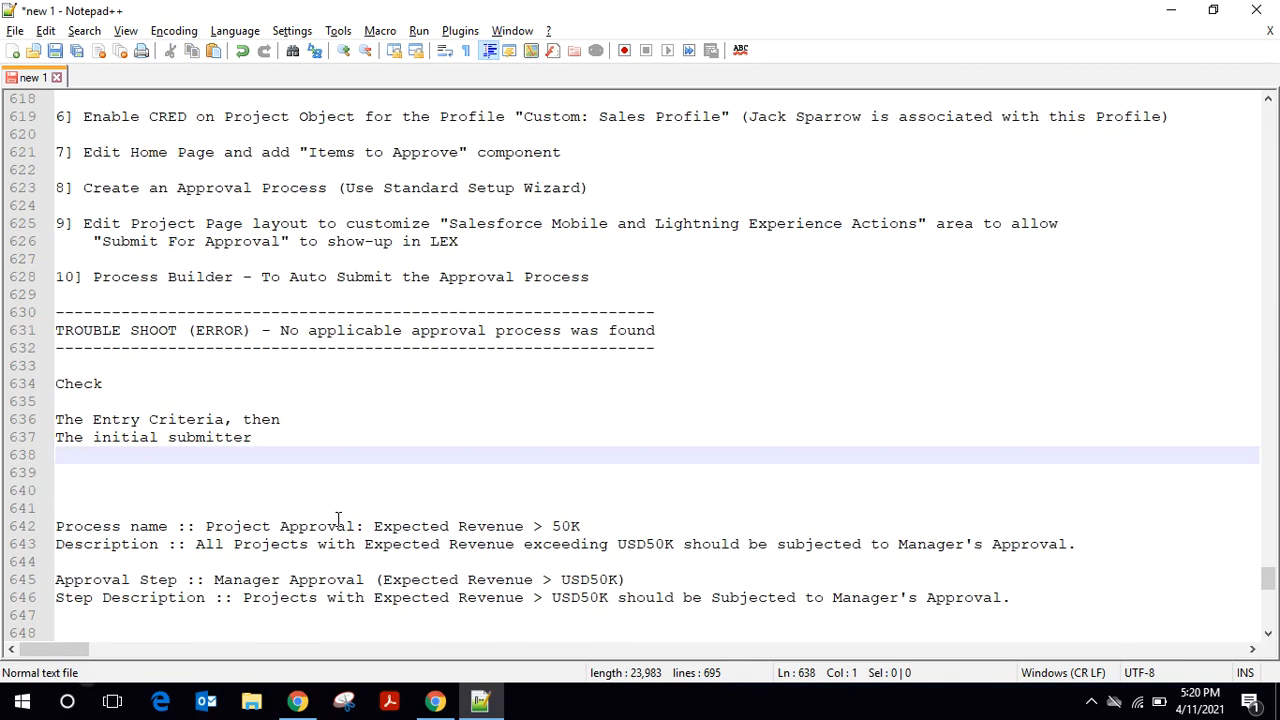
pyautogui.scroll(7, 328, 516)
pyautogui.scroll(8, 328, 516)
pyautogui.hotkey('alt', 'Tab')
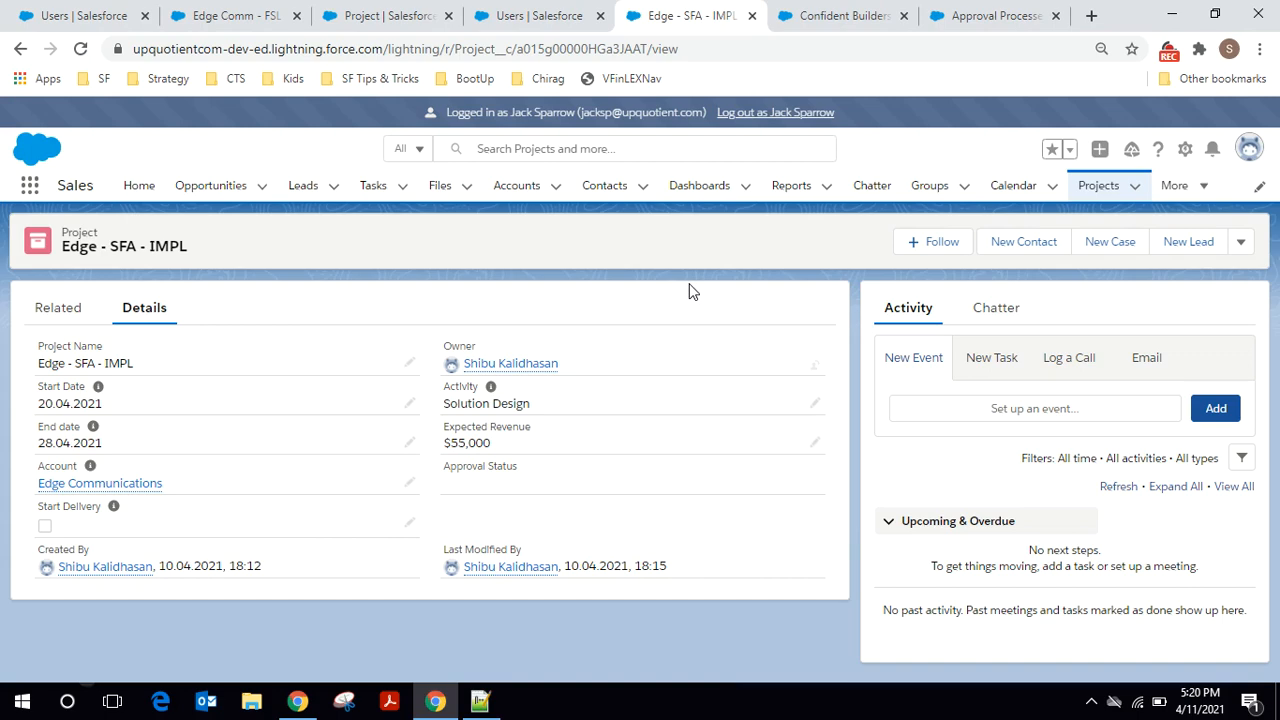
# Step: Review the MICRO PROJECT notes in Notepad++, covering the business use-case, key project fields and numbered set-up tasks
pyautogui.hotkey('alt', 'Tab')
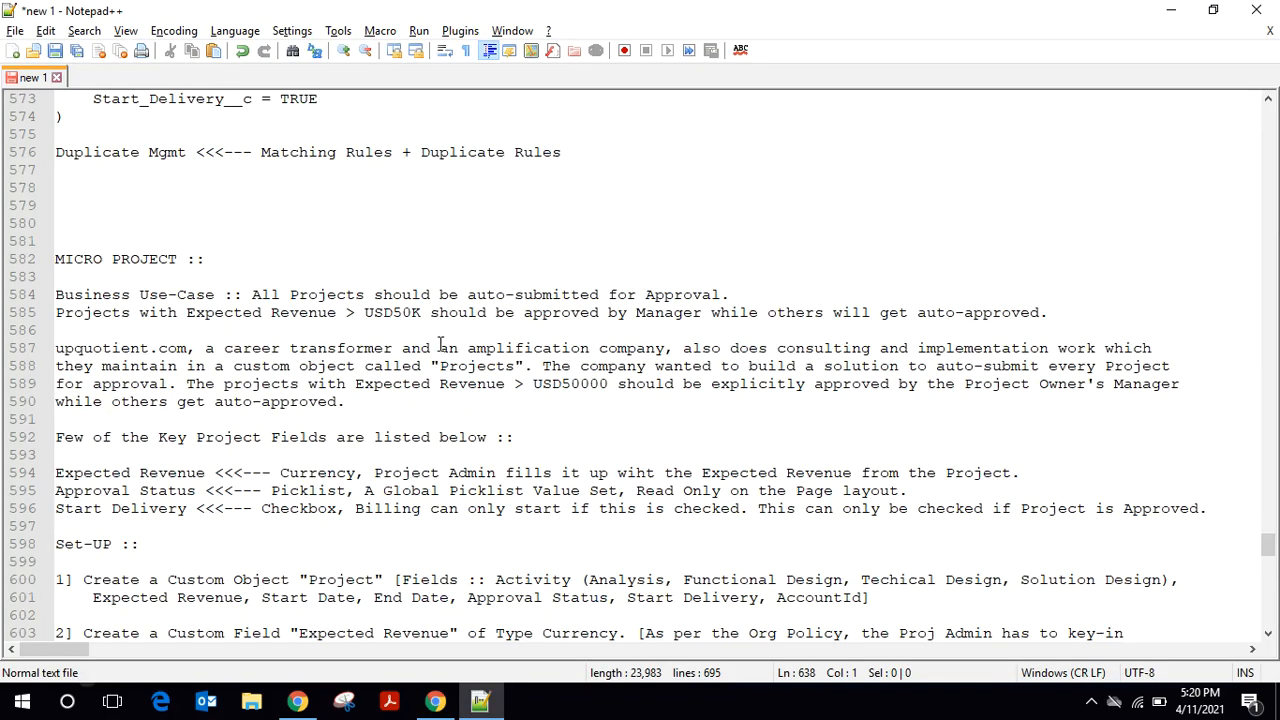
pyautogui.scroll(4, 432, 343)
pyautogui.scroll(-3, 433, 350)
pyautogui.scroll(-4, 432, 350)
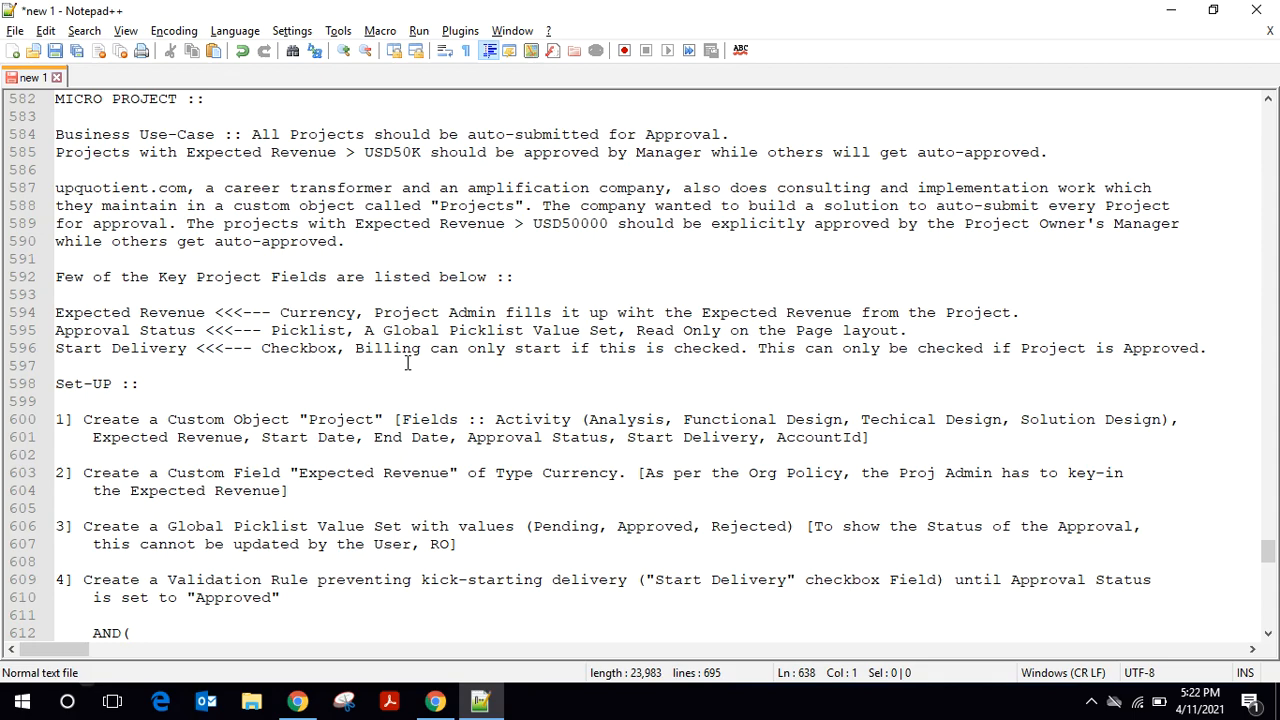
pyautogui.scroll(-6, 407, 363)
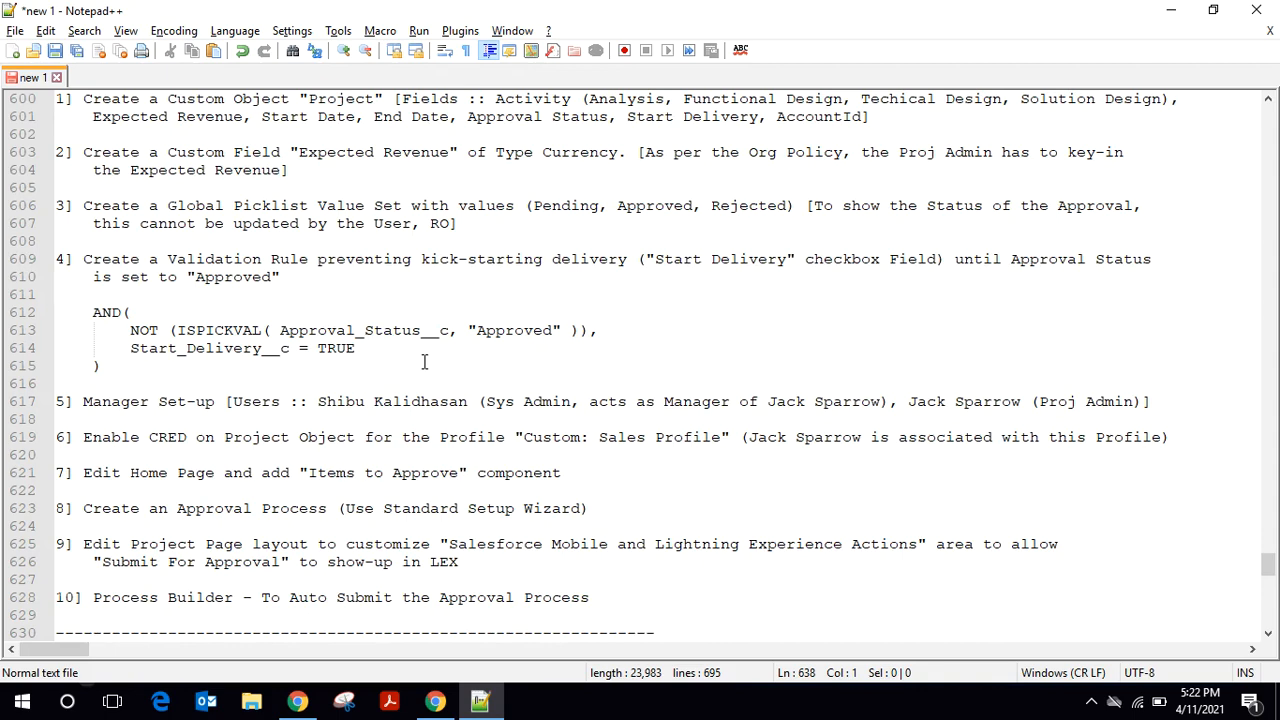
pyautogui.scroll(-4, 424, 362)
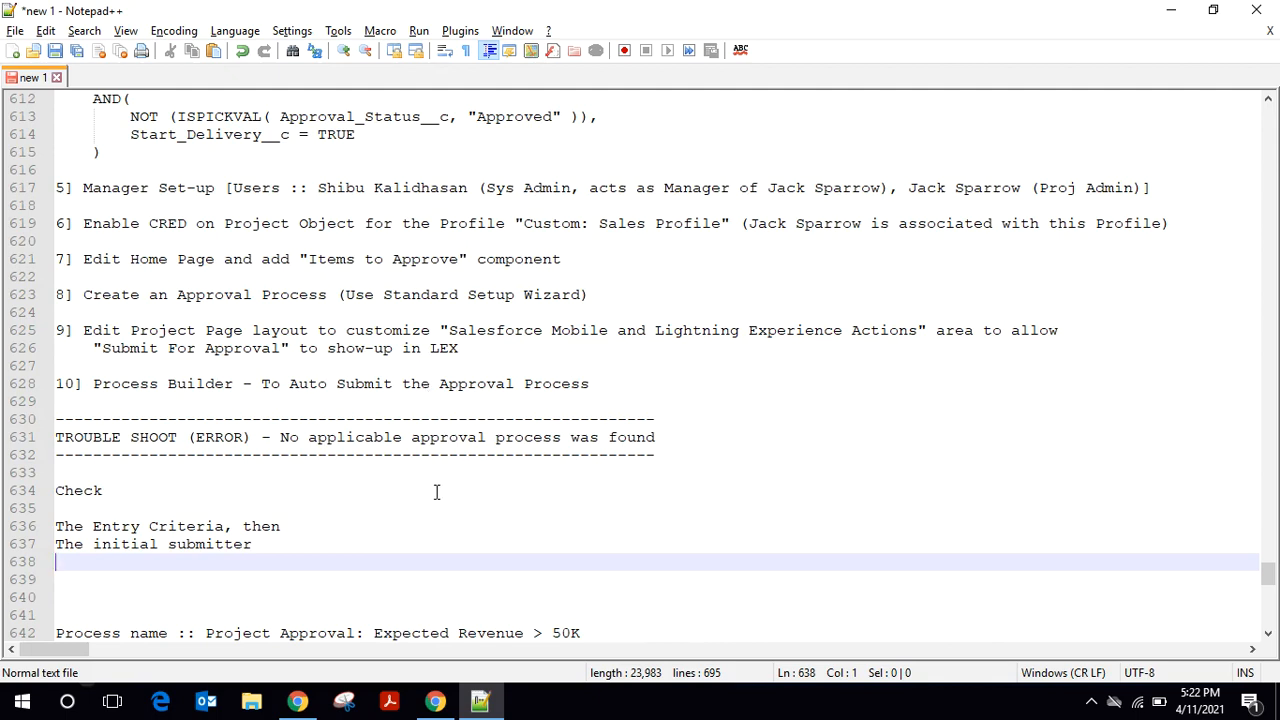
pyautogui.scroll(2, 436, 491)
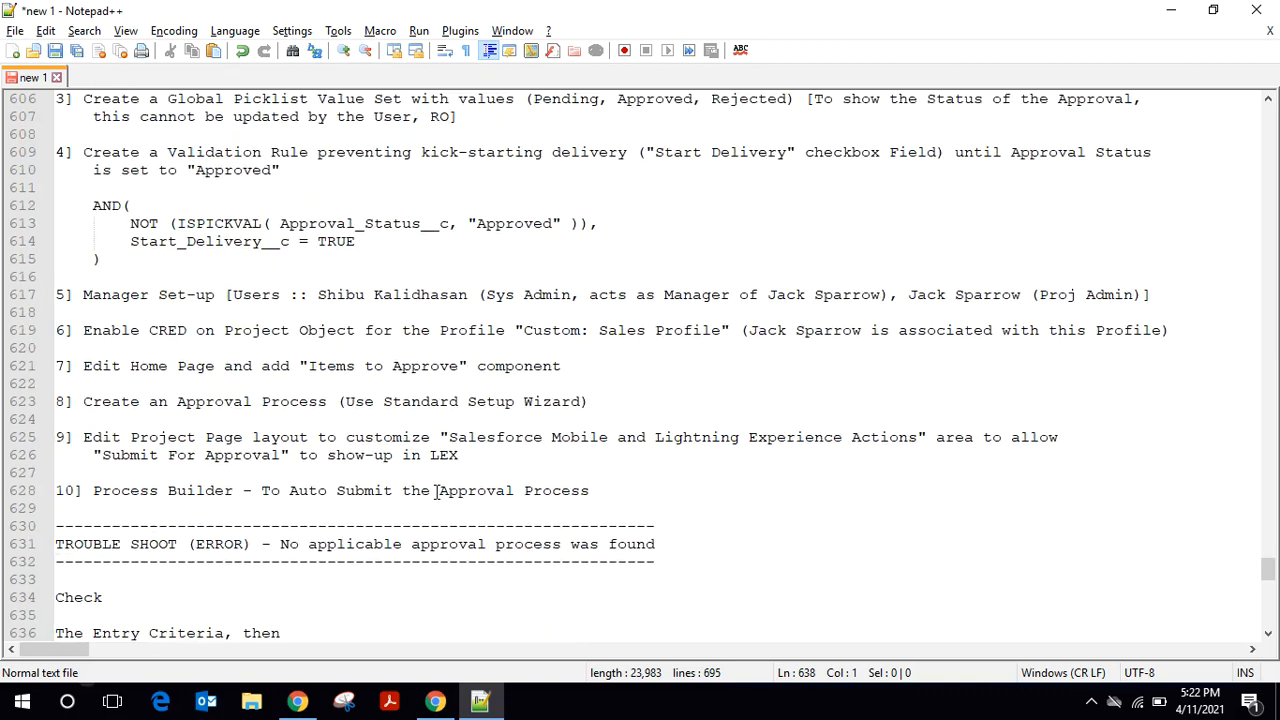
pyautogui.scroll(6, 436, 491)
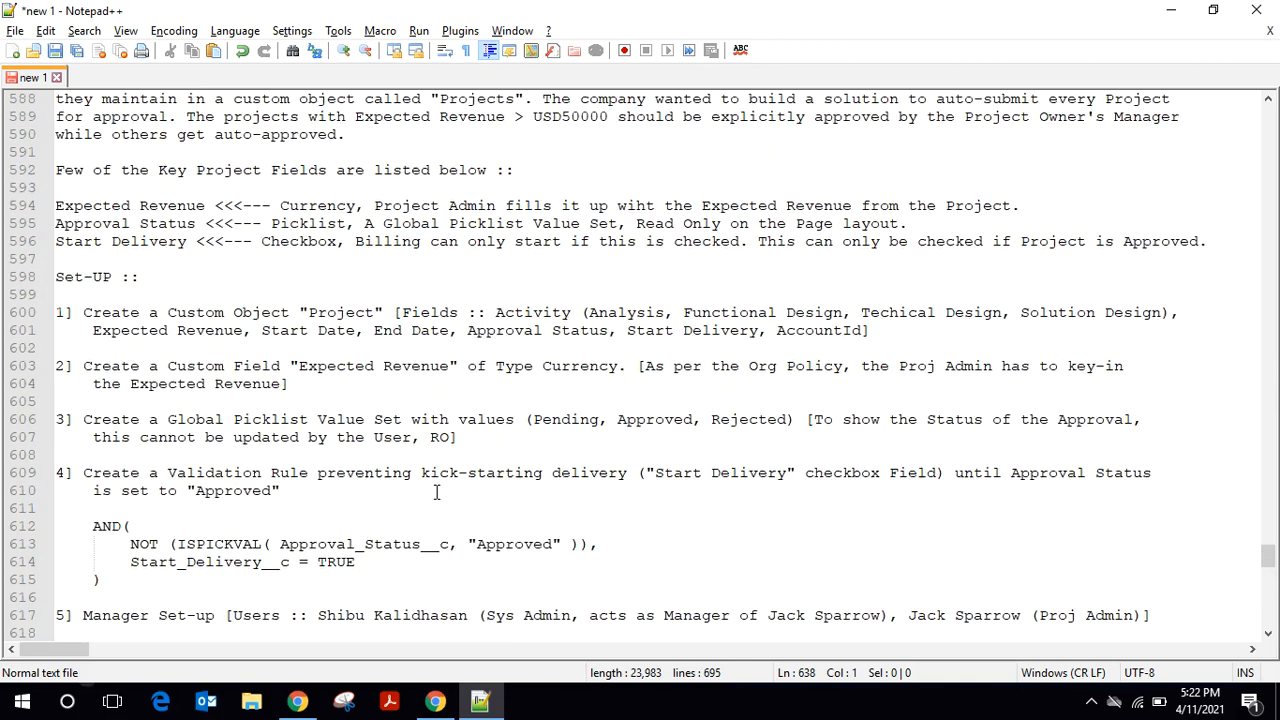
pyautogui.hotkey('alt', 'Tab')
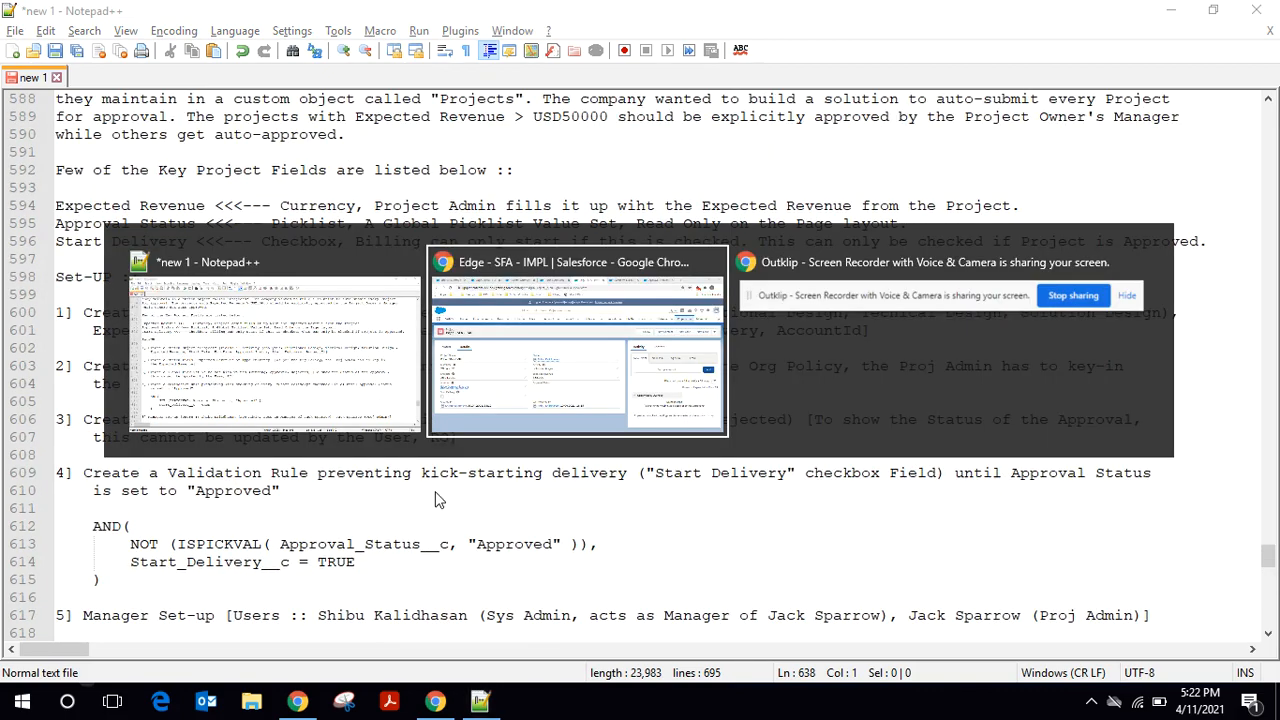
pyautogui.hotkey('alt', 'Tab')
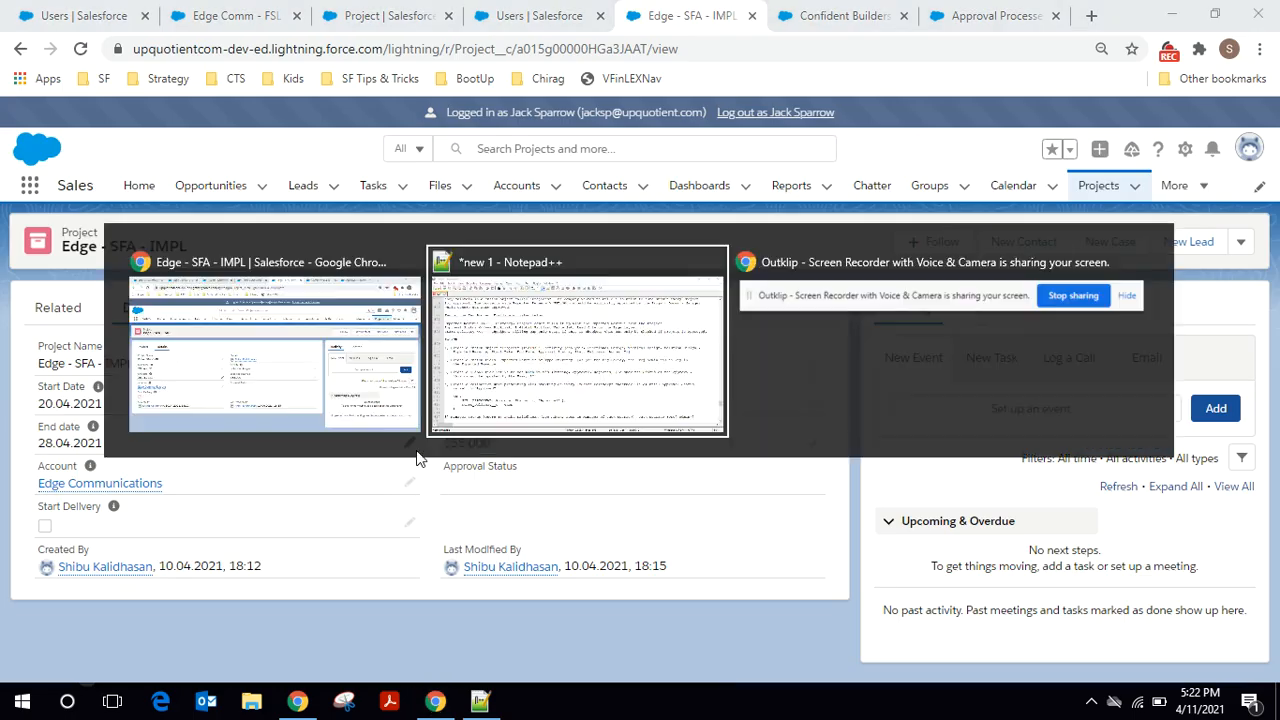
pyautogui.press('Escape')
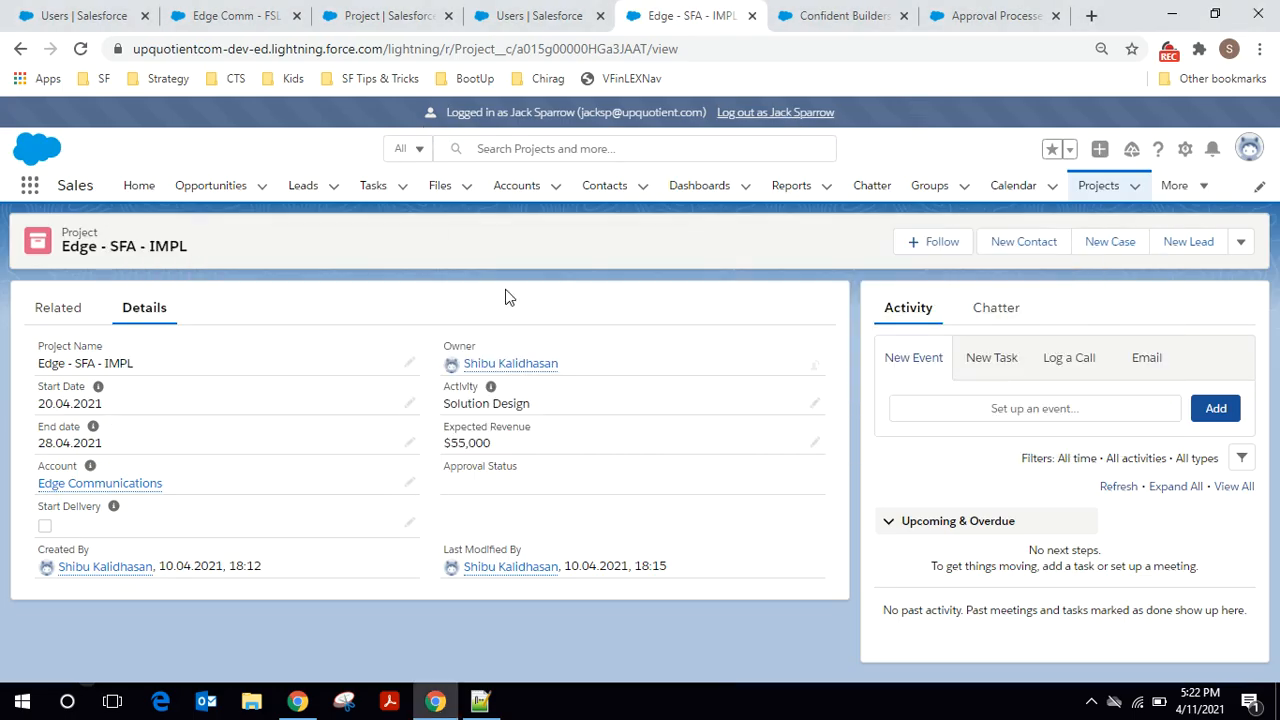
pyautogui.hotkey('alt', 'Tab')
pyautogui.hotkey('alt', 'Tab')
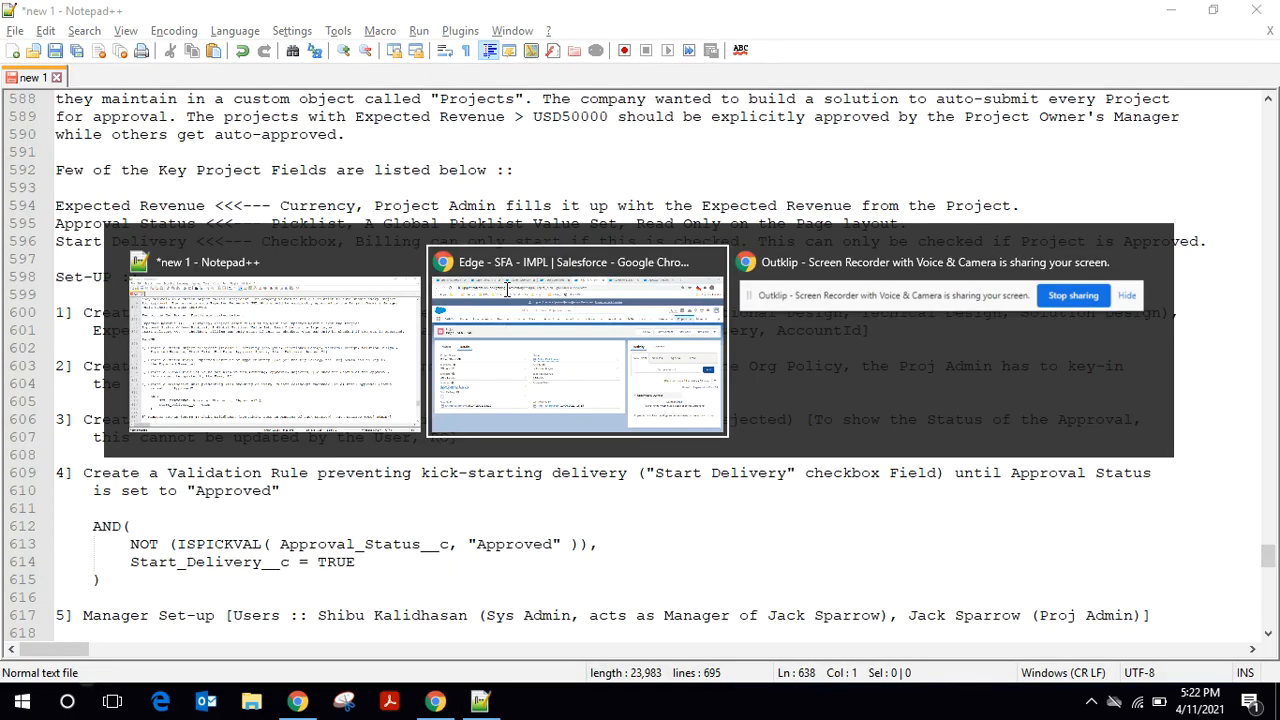